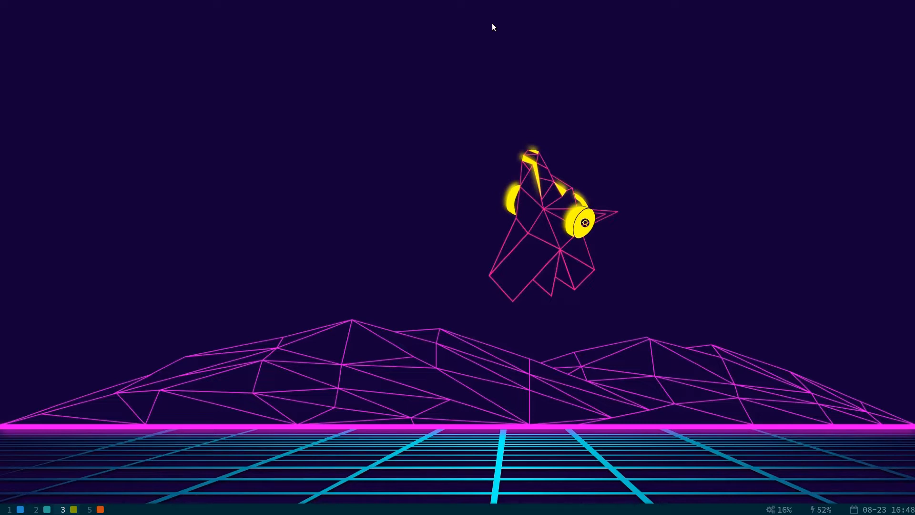
Switch to the browser workspace and review the regolith-linux project description, samples and release activity on SourceForge
key(super+1)
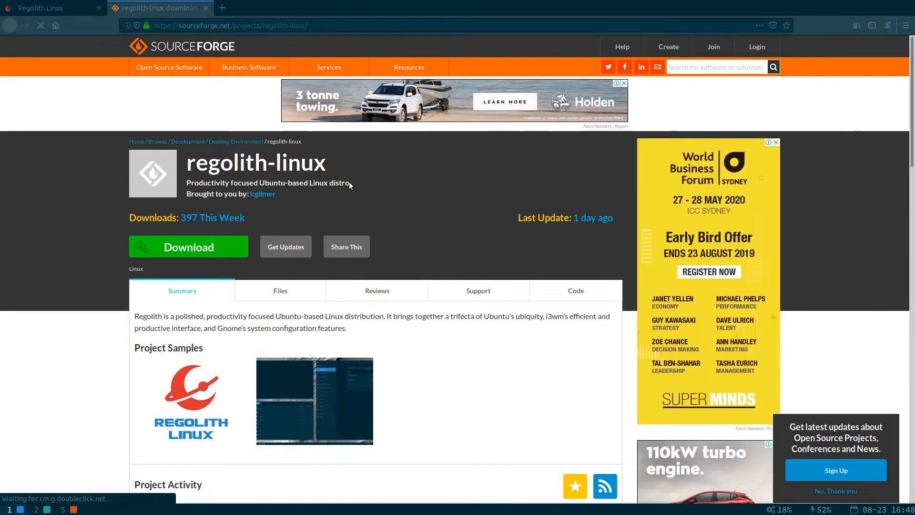
scroll(350, 190, down, 3)
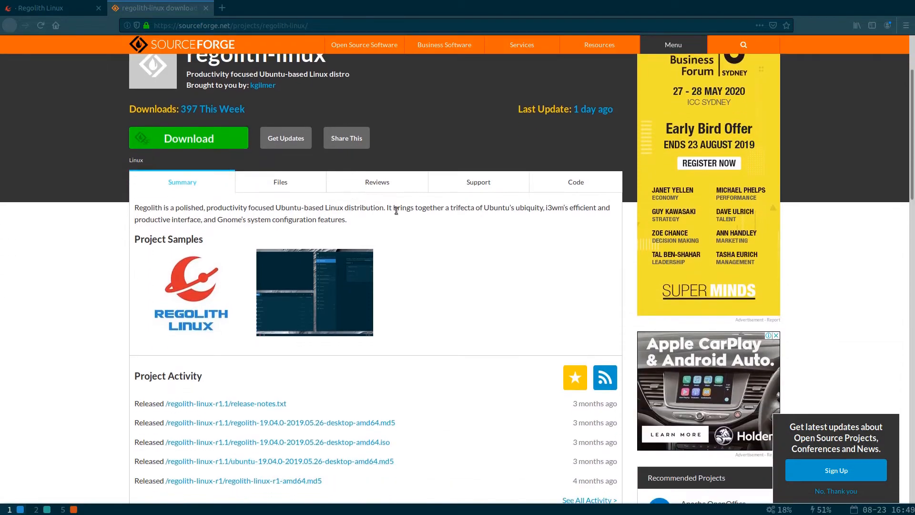
scroll(407, 202, up, 3)
scroll(408, 205, down, 3)
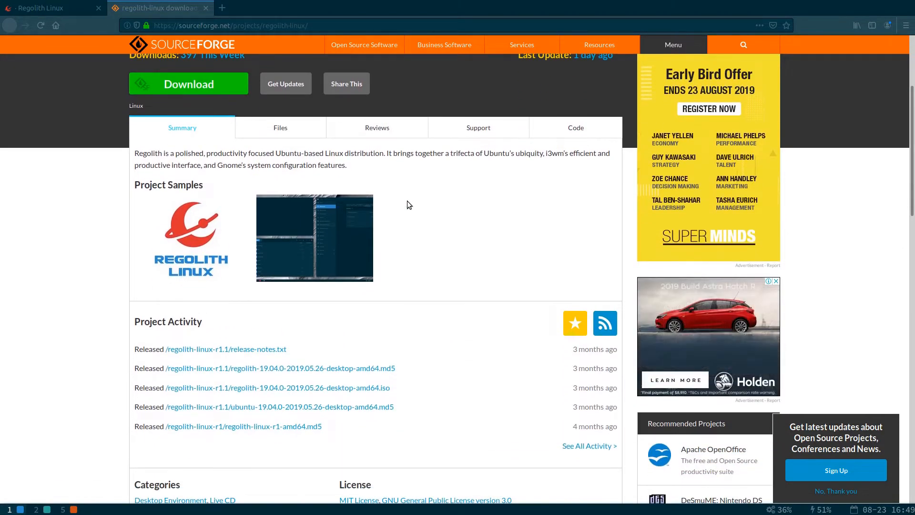
scroll(408, 204, down, 2)
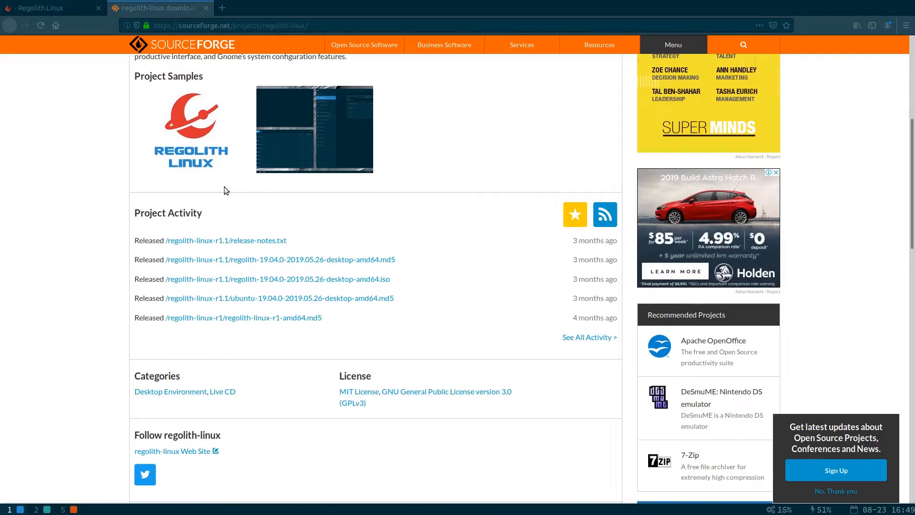
scroll(316, 226, up, 3)
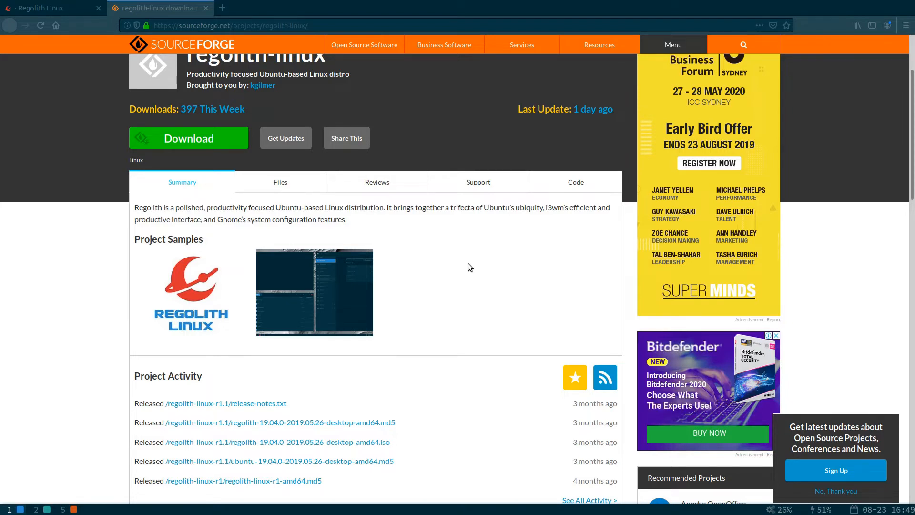
scroll(456, 292, down, 4)
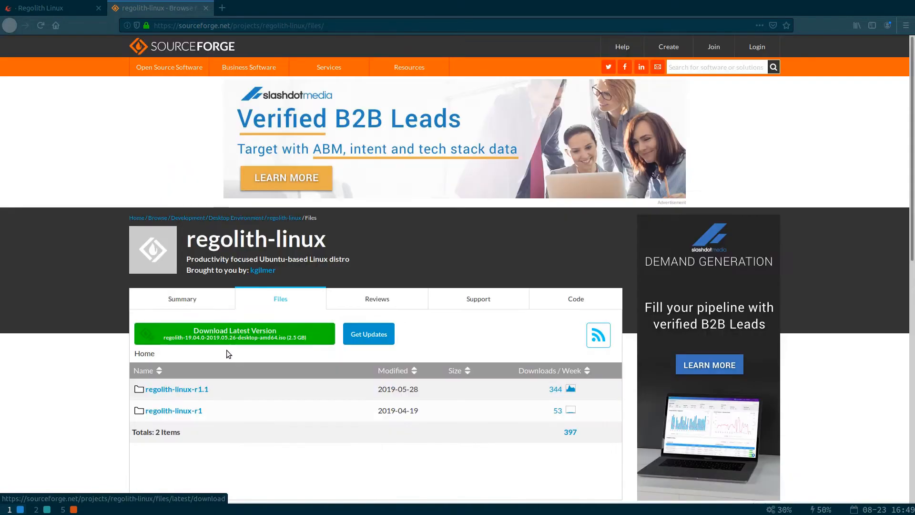
Look over the SourceForge Files listing, review the project summary page again, and bring up the Regolith Linux website
scroll(245, 347, down, 4)
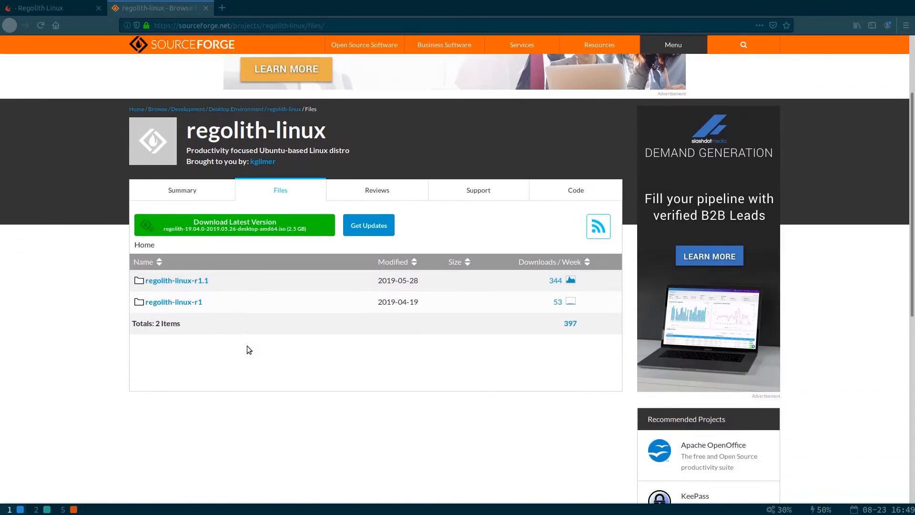
key(alt+Left)
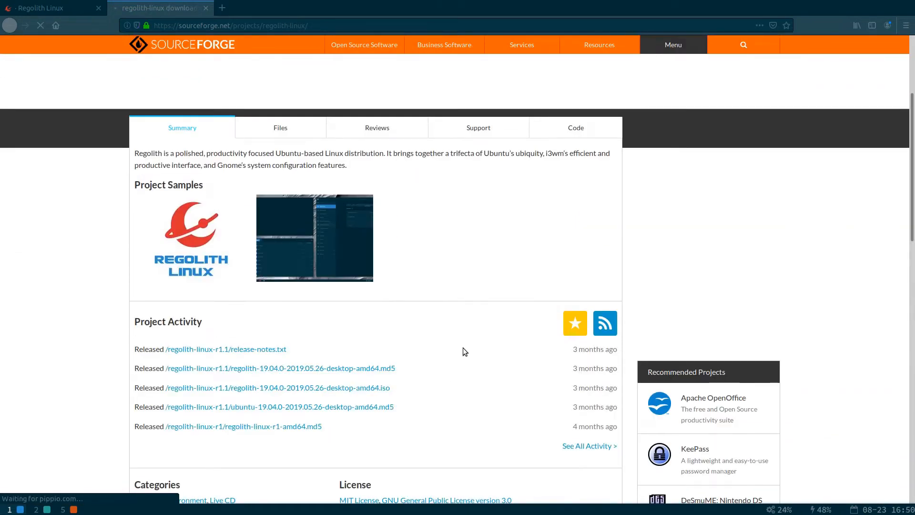
scroll(465, 351, down, 3)
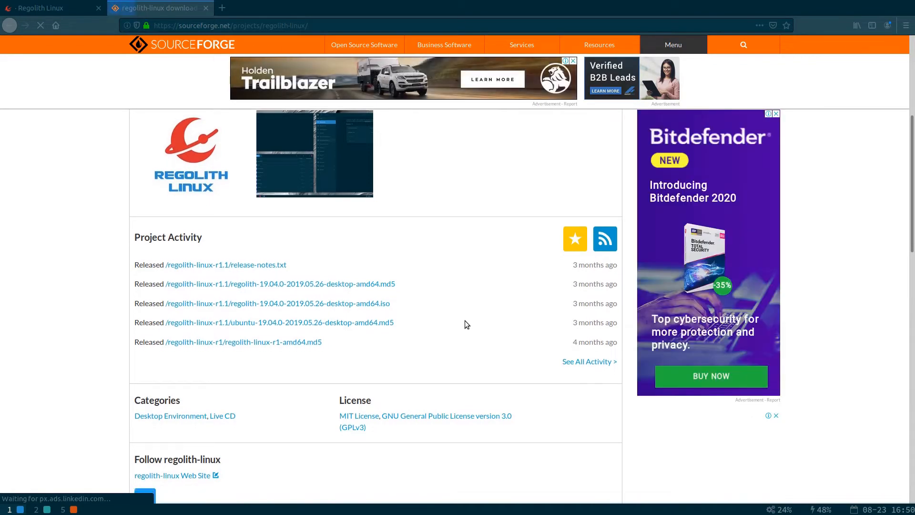
scroll(466, 324, down, 3)
scroll(467, 324, down, 5)
scroll(467, 324, up, 2)
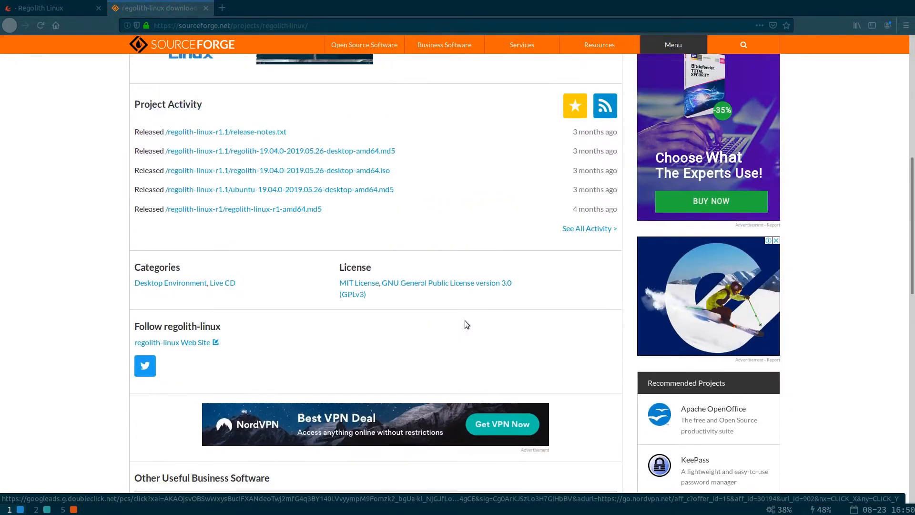
scroll(466, 325, up, 10)
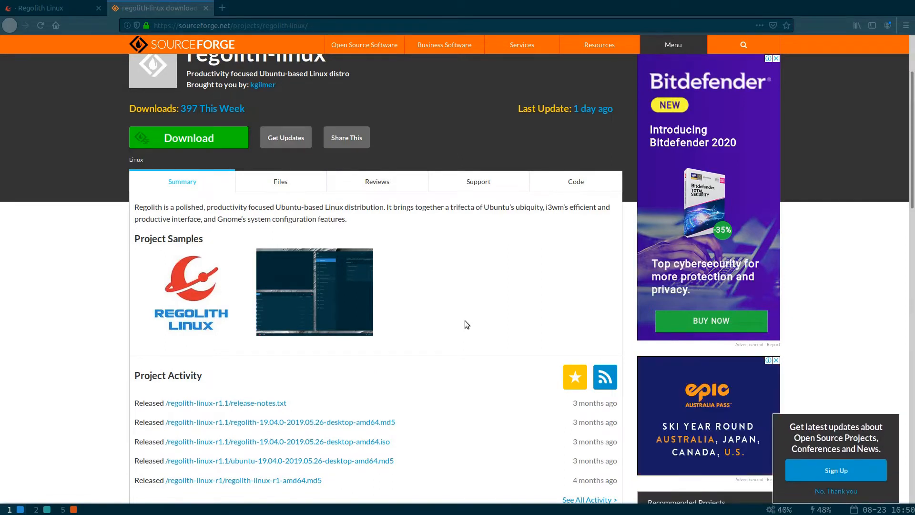
click(53, 9)
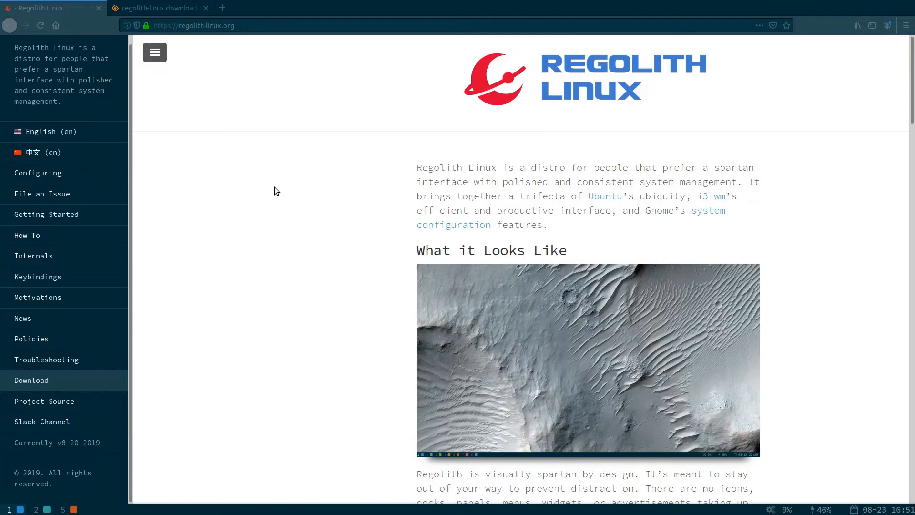
Switch to the file manager workspace, show hidden files, and open the config file in Home/.config/i3-regolith
key(super+2)
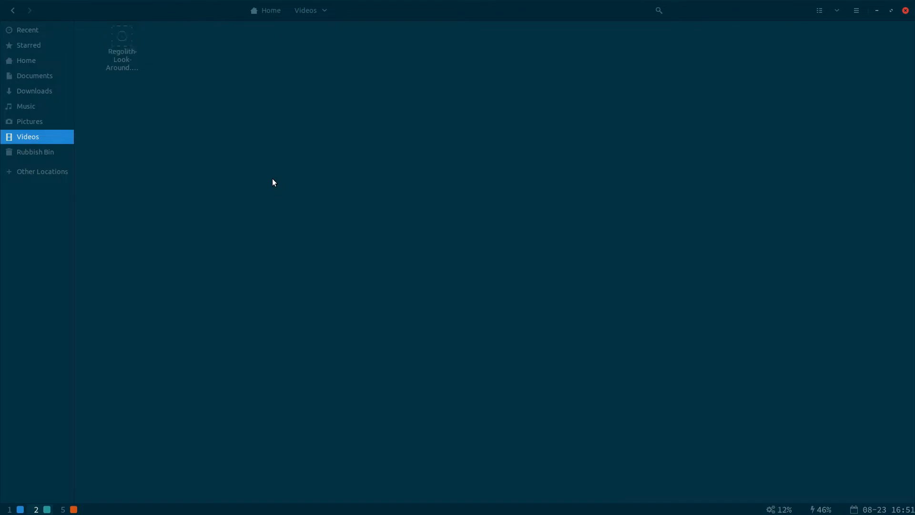
key(ctrl+h)
click(28, 61)
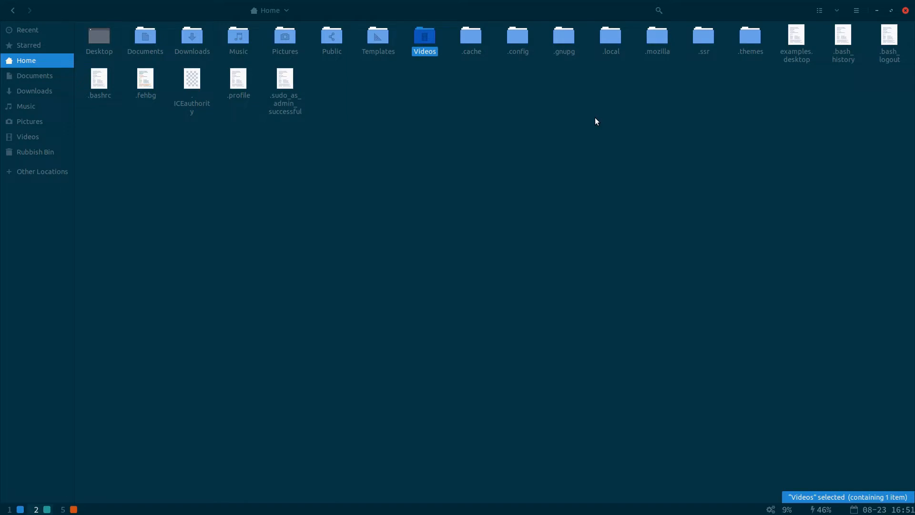
double_click(513, 37)
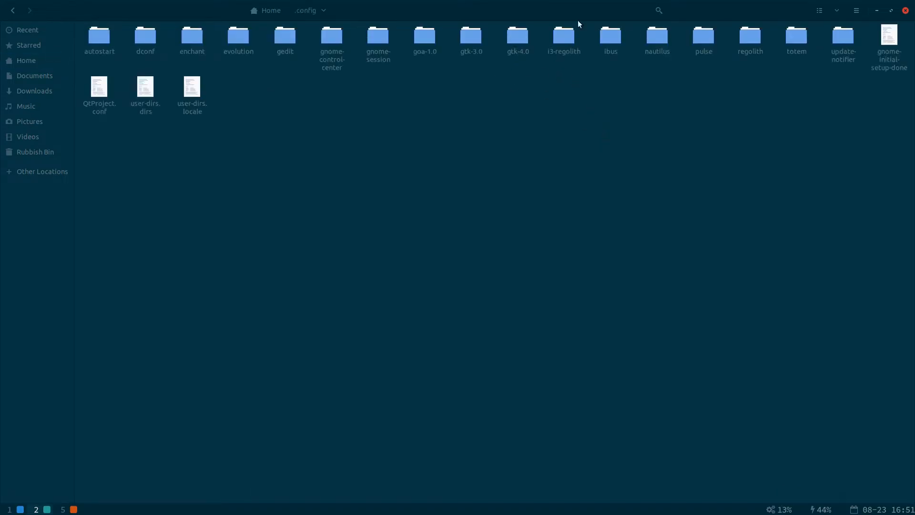
double_click(565, 38)
double_click(111, 34)
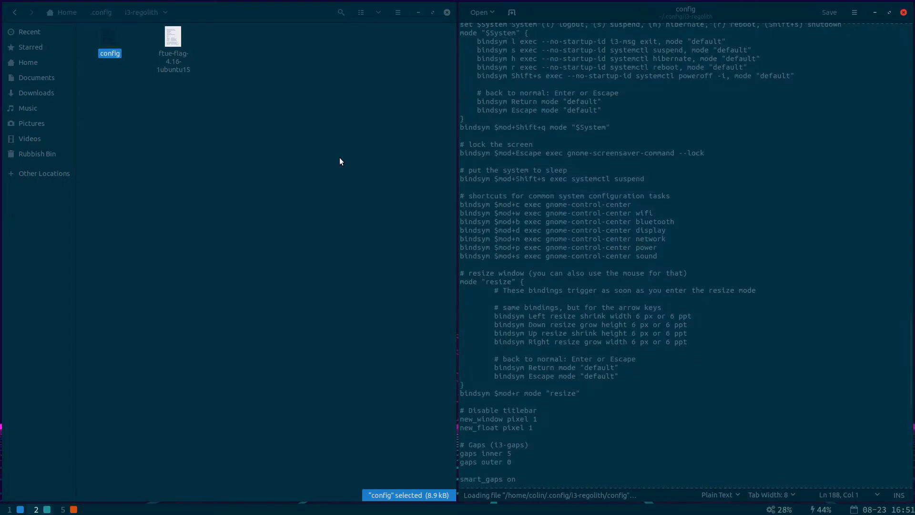
Examine the i3-regolith config file's workspace keybindings, system mode, resize, gaps and bar settings
scroll(656, 161, down, 15)
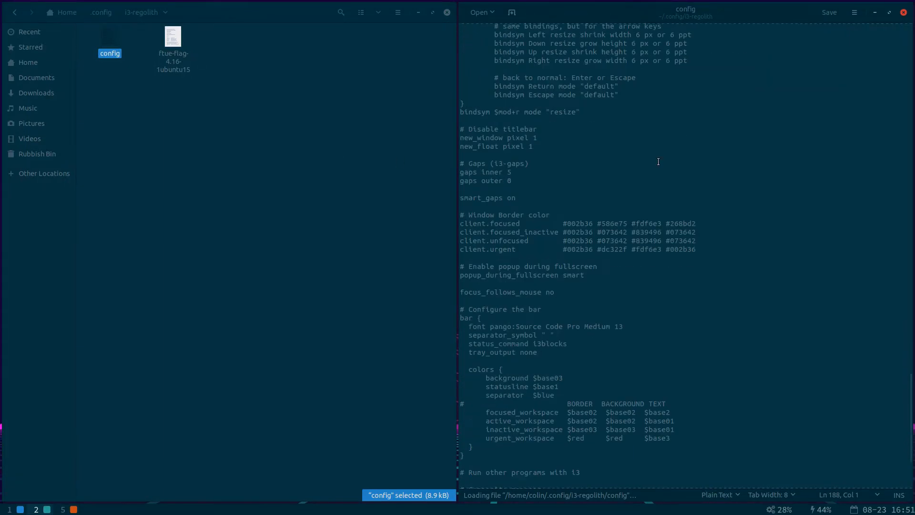
scroll(658, 162, up, 20)
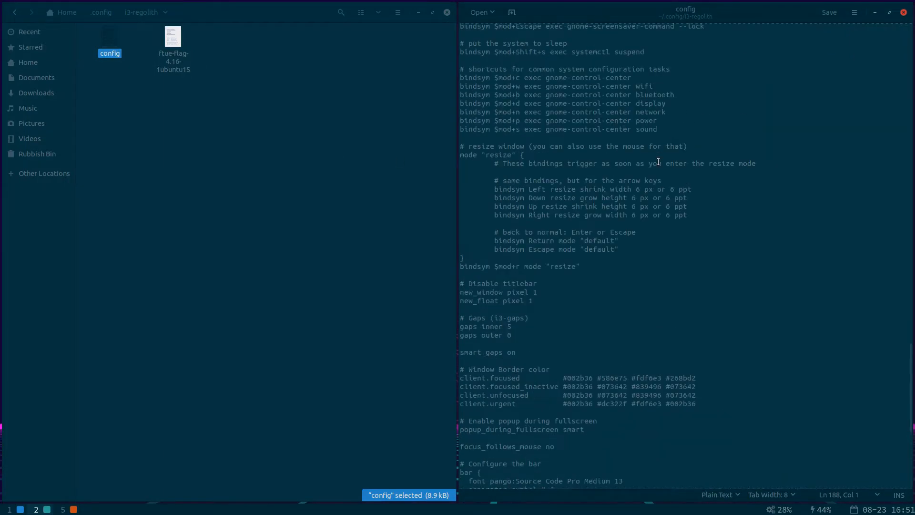
scroll(530, 84, up, 9)
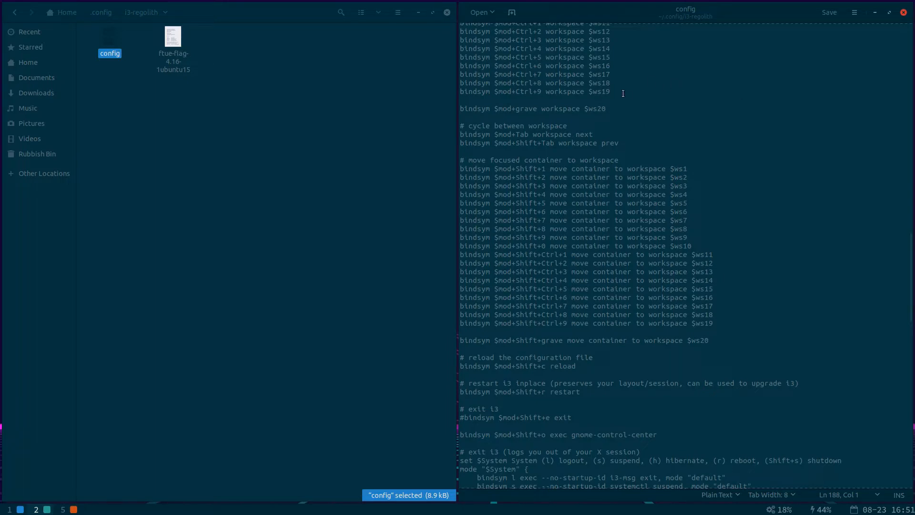
scroll(623, 94, up, 5)
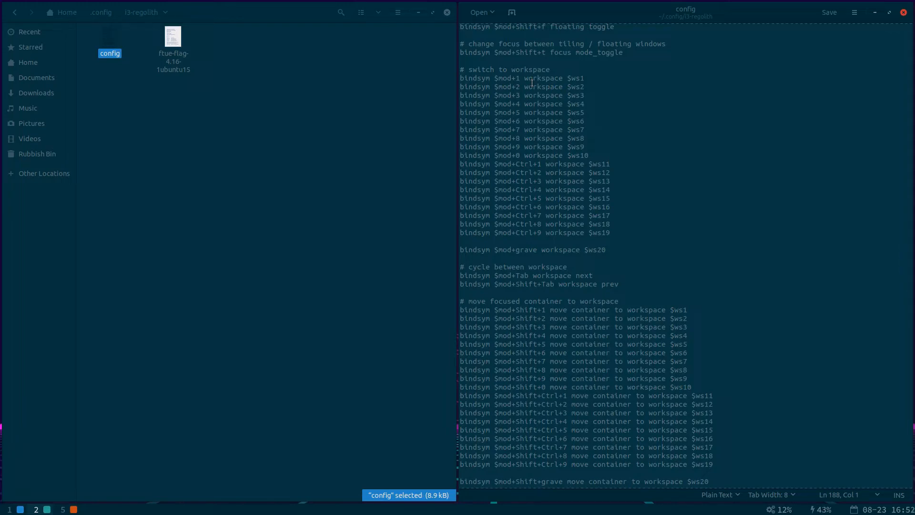
scroll(533, 83, down, 5)
scroll(581, 233, down, 13)
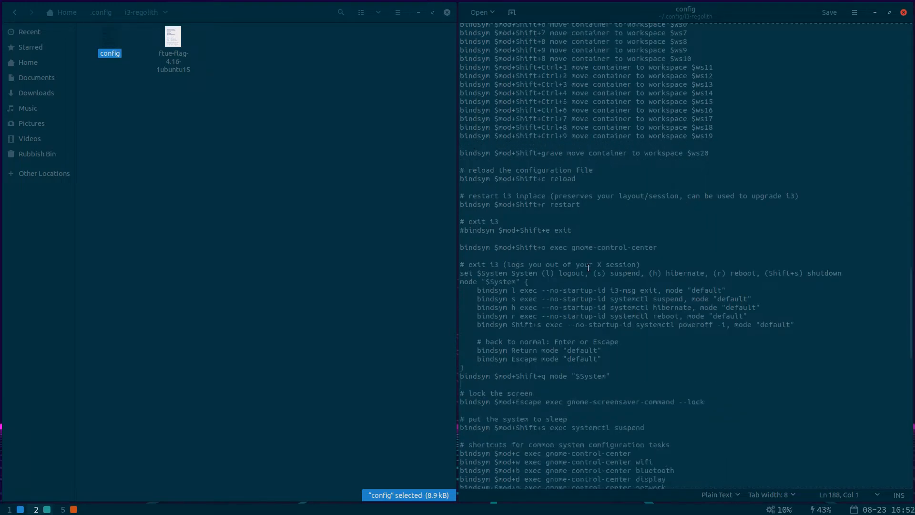
scroll(589, 268, down, 4)
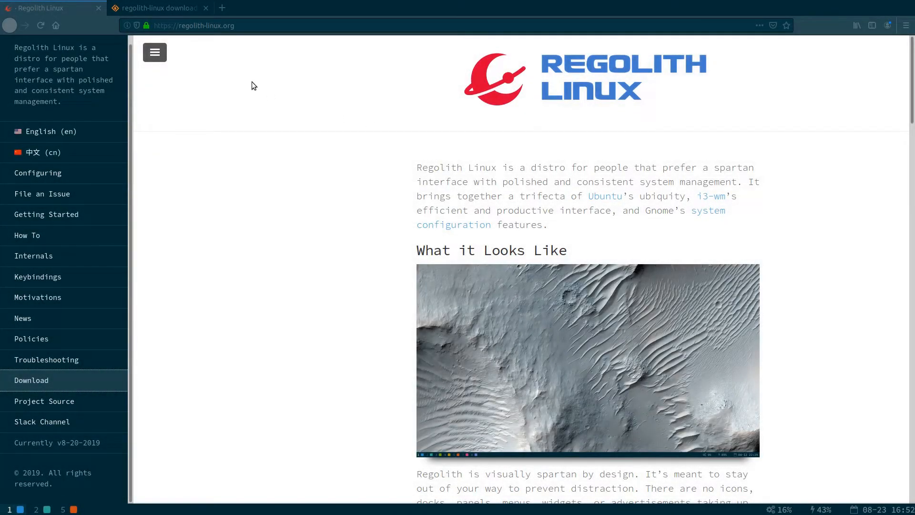
Open the Regolith website's Troubleshooting page in a new browser tab and read its Lost Configuration Changes section
right_click(33, 358)
click(98, 366)
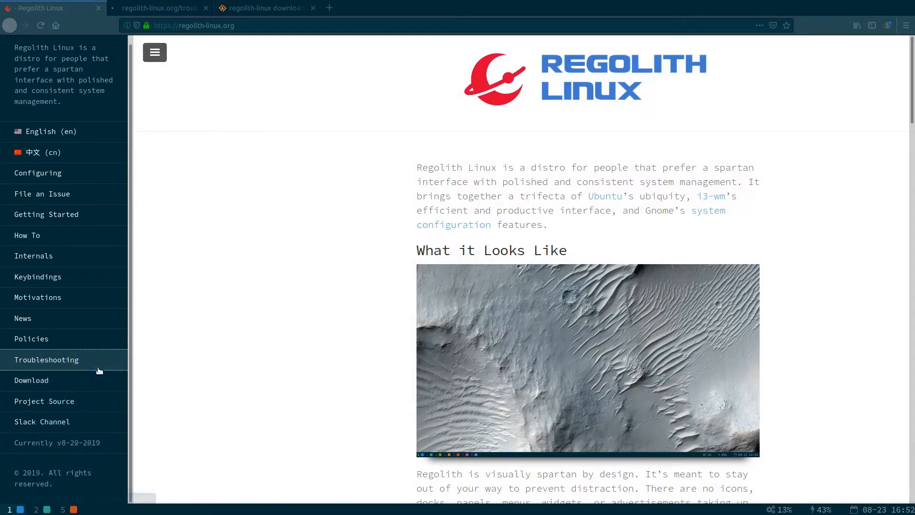
click(156, 9)
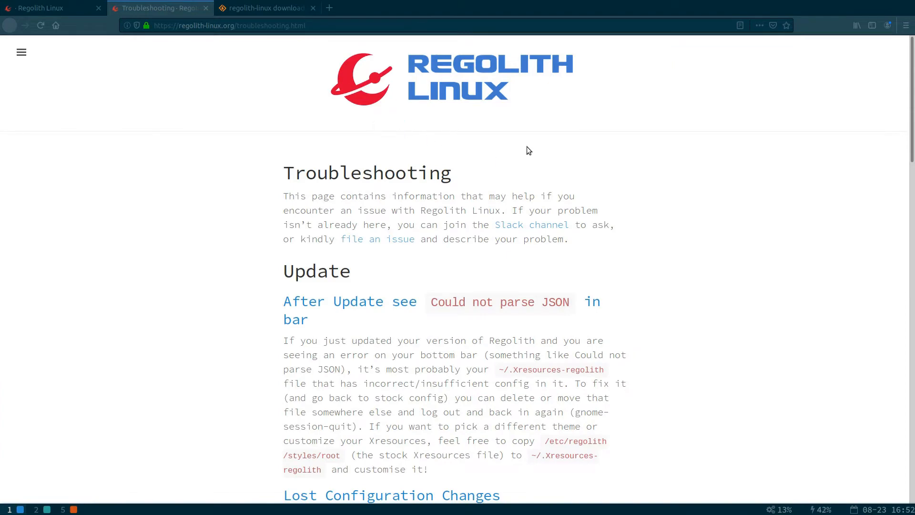
scroll(528, 147, down, 8)
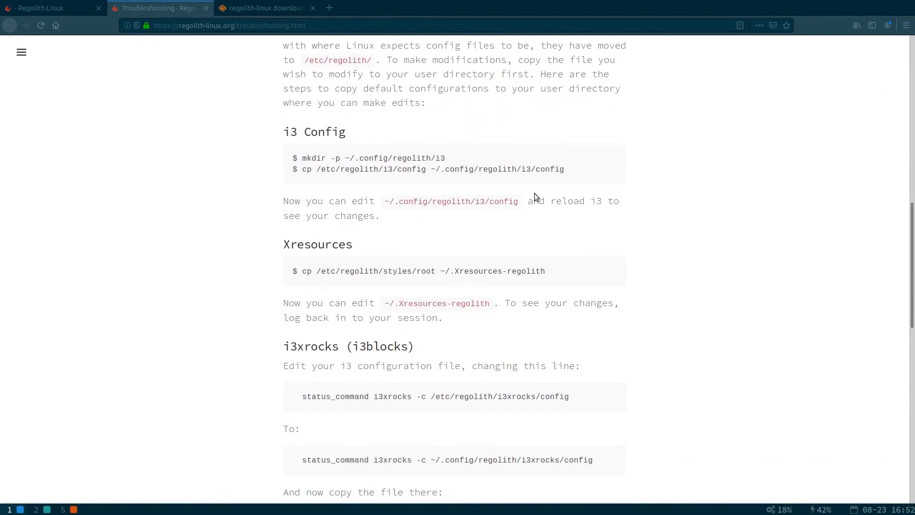
scroll(635, 179, up, 4)
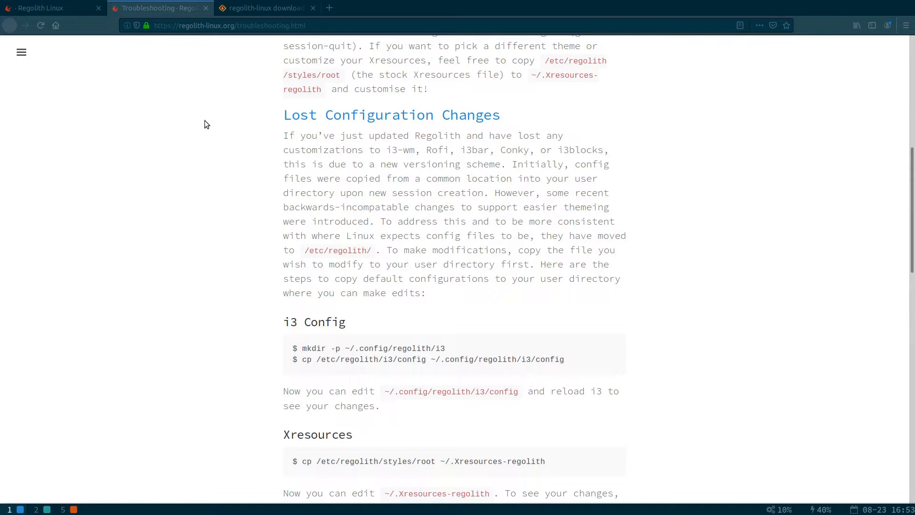
Return to the file manager workspace, close the old i3-regolith config, and open the config file in .config/regolith/i3
key(super+2)
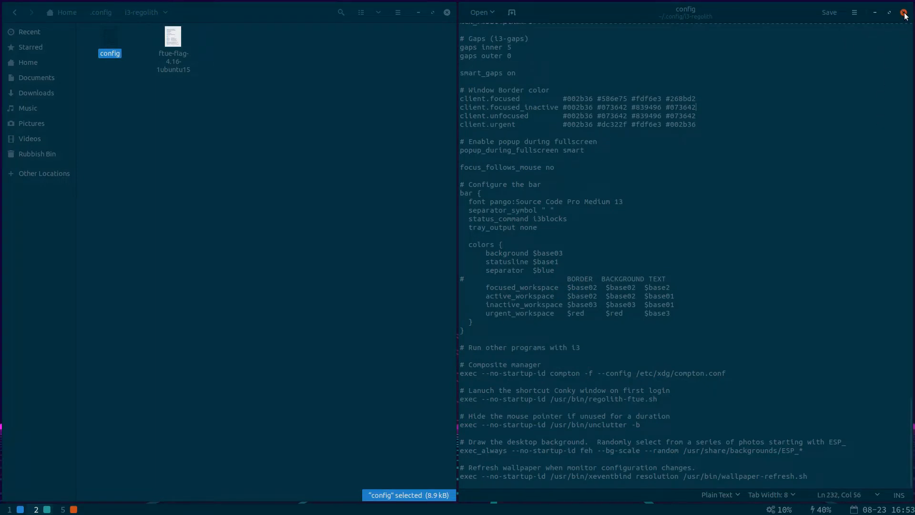
key(ctrl+q)
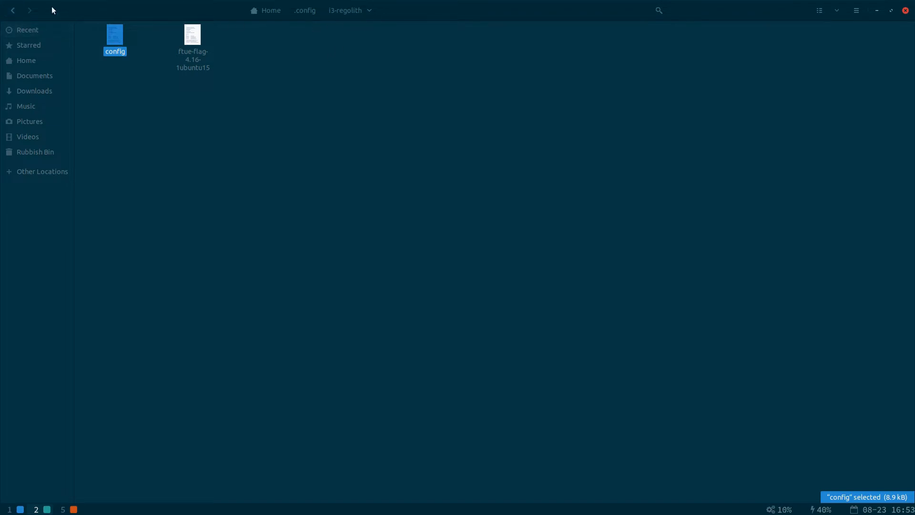
click(12, 10)
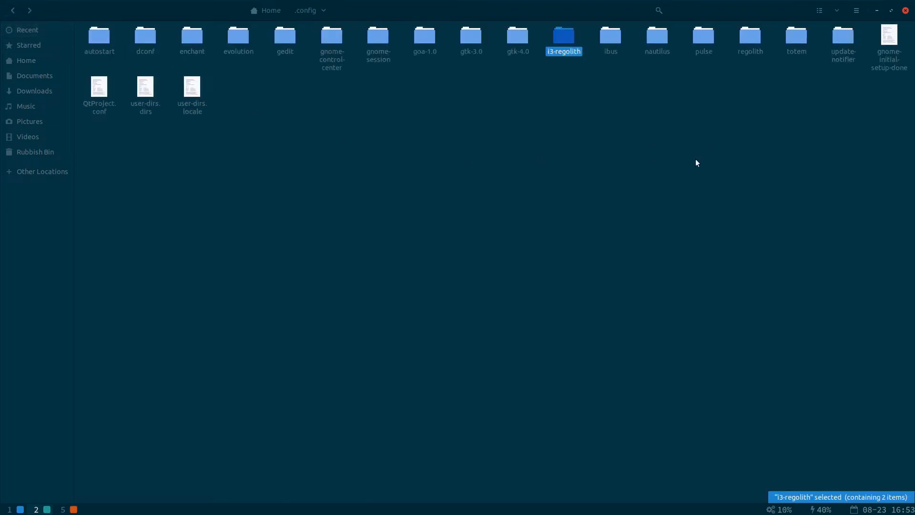
double_click(746, 39)
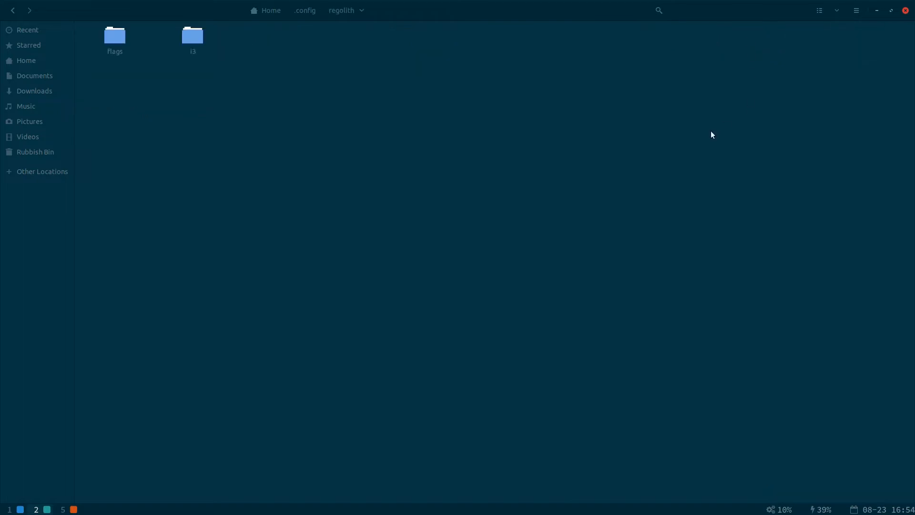
double_click(191, 37)
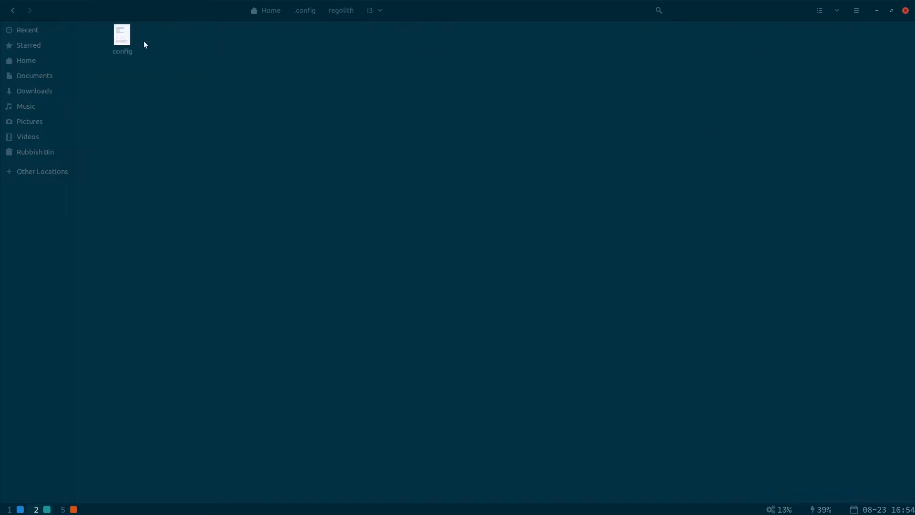
double_click(124, 26)
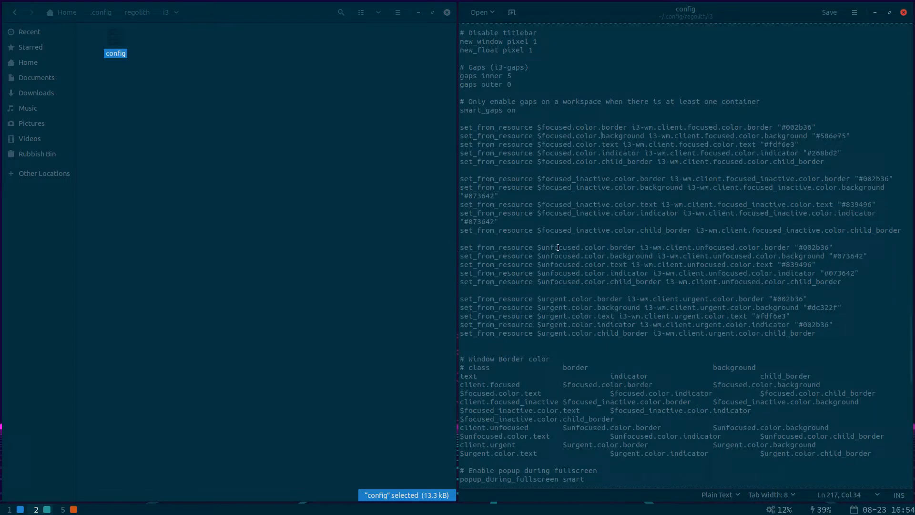
Examine the window border color and bar settings in the regolith/i3 config file
scroll(561, 222, down, 5)
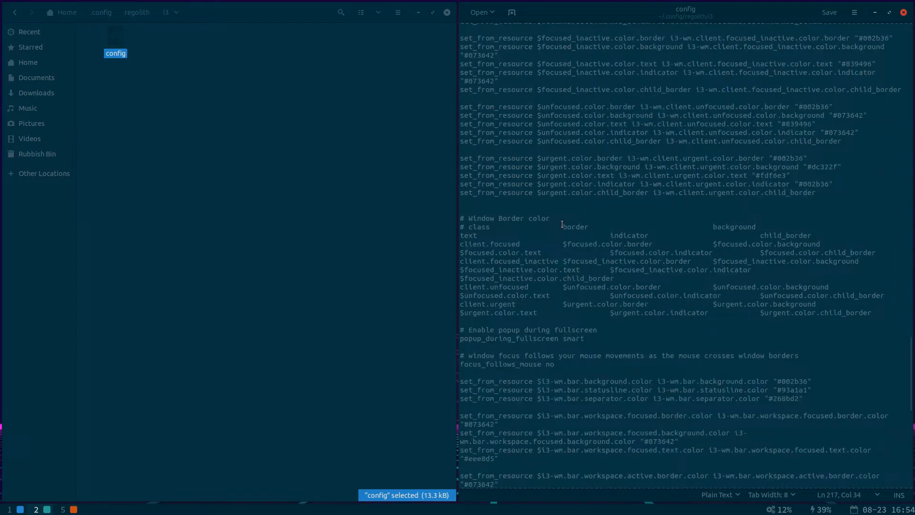
scroll(563, 224, down, 14)
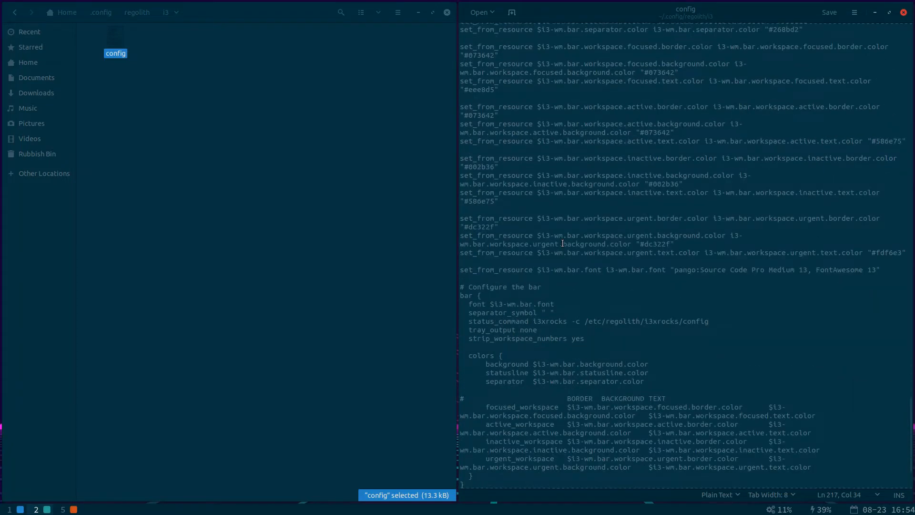
scroll(562, 243, up, 7)
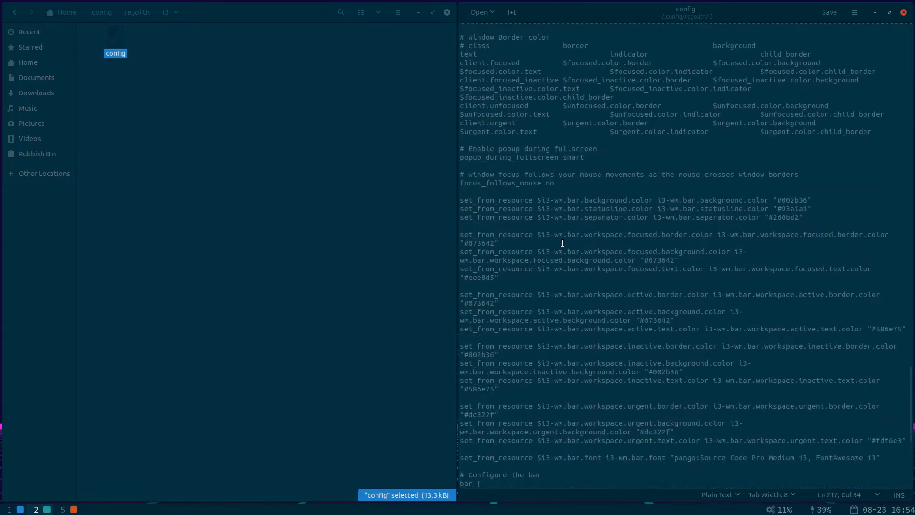
Review the regolith/i3 config upward from the bar colors through the gaps and resize settings to the custom application keybindings
scroll(563, 243, down, 11)
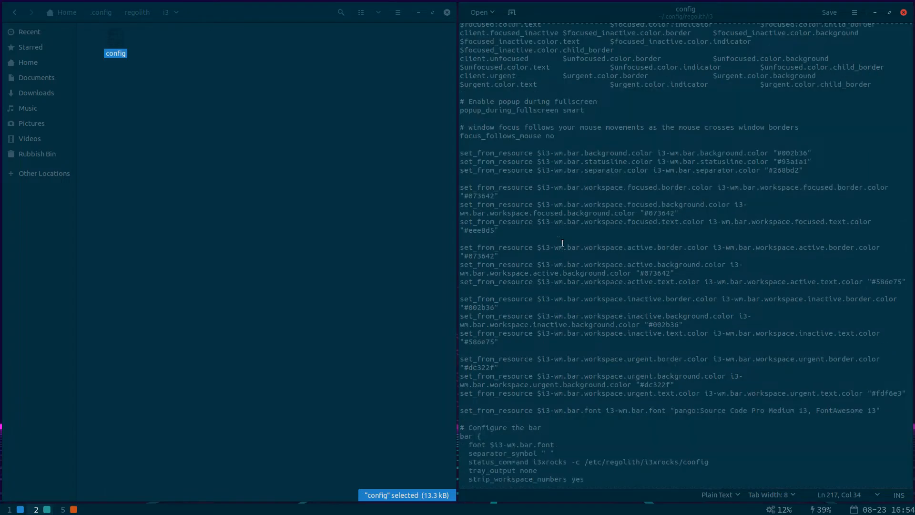
scroll(562, 243, up, 11)
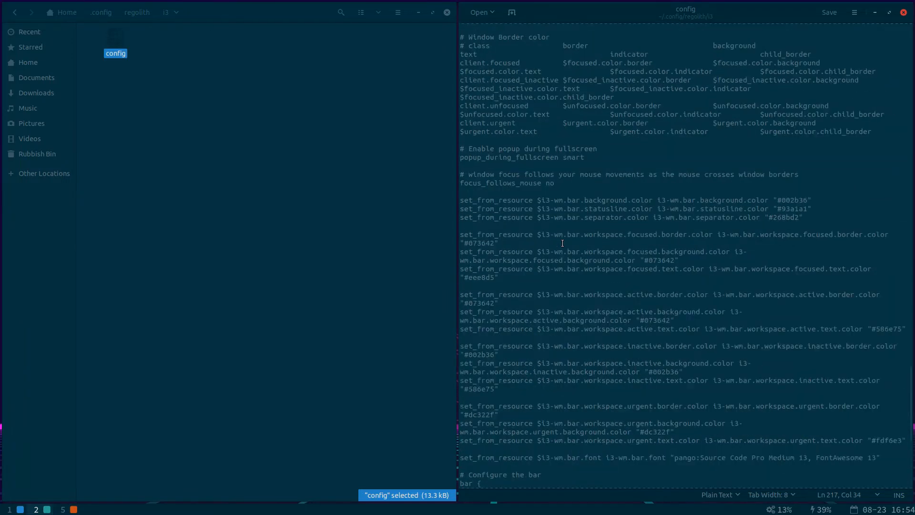
scroll(573, 240, up, 15)
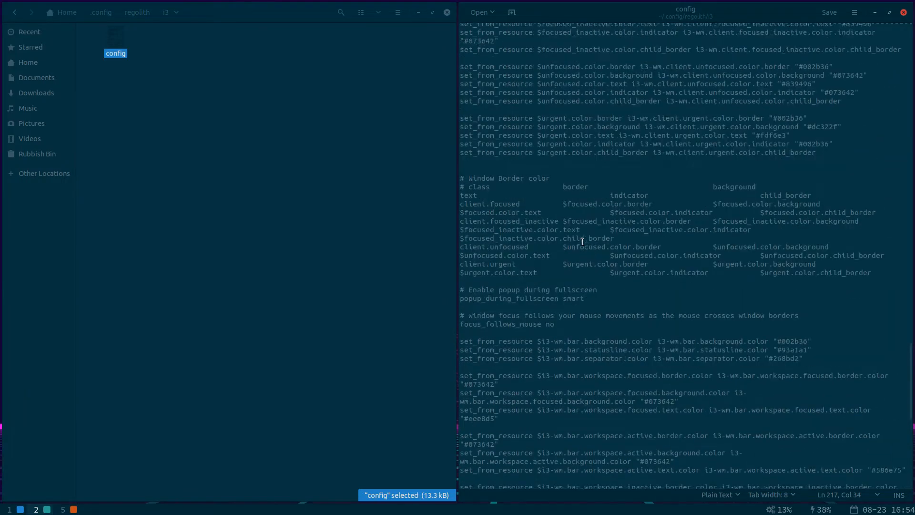
scroll(583, 241, up, 9)
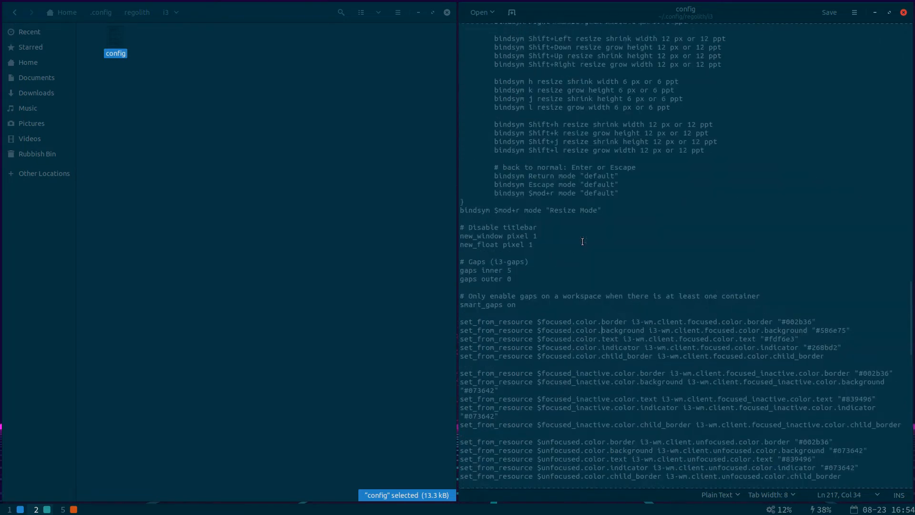
scroll(582, 242, up, 2)
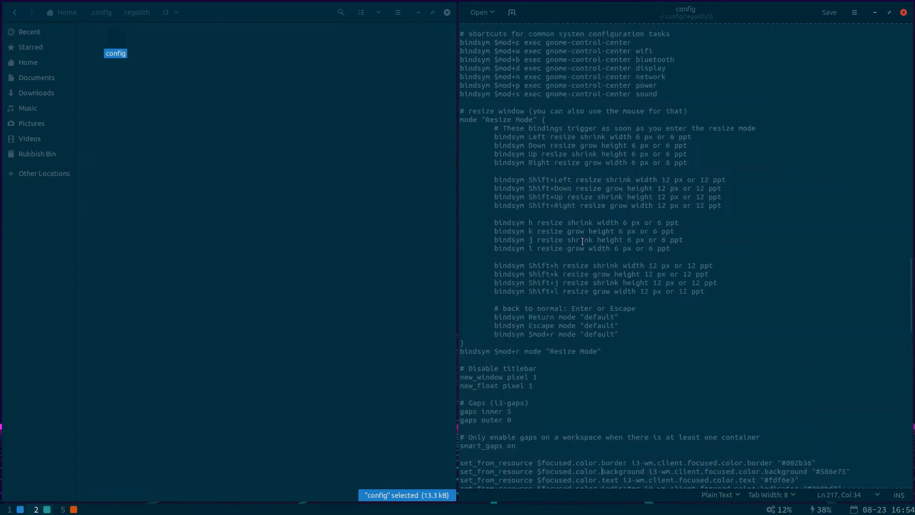
scroll(583, 242, up, 9)
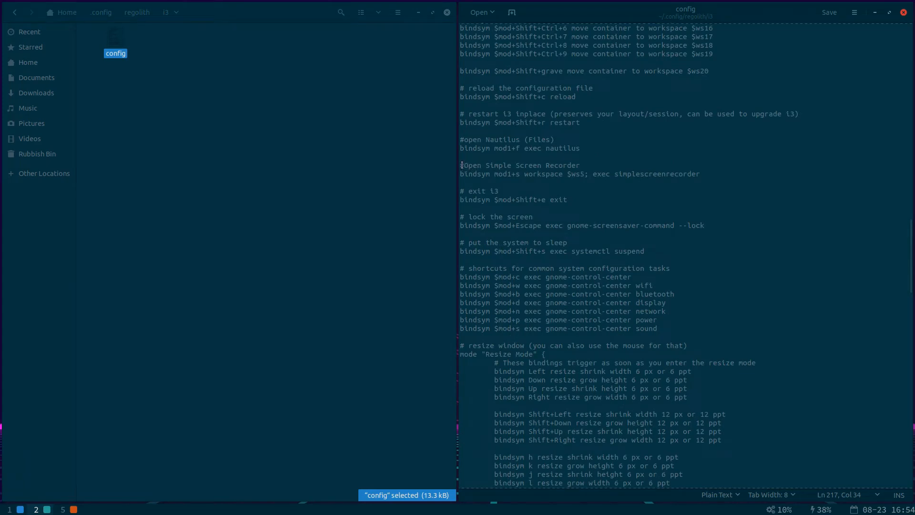
Highlight the Open Simple Screen Recorder comment and its "bindsym mod1" part, and check the Mod1 definition at the start of the file
drag(462, 165, 591, 162)
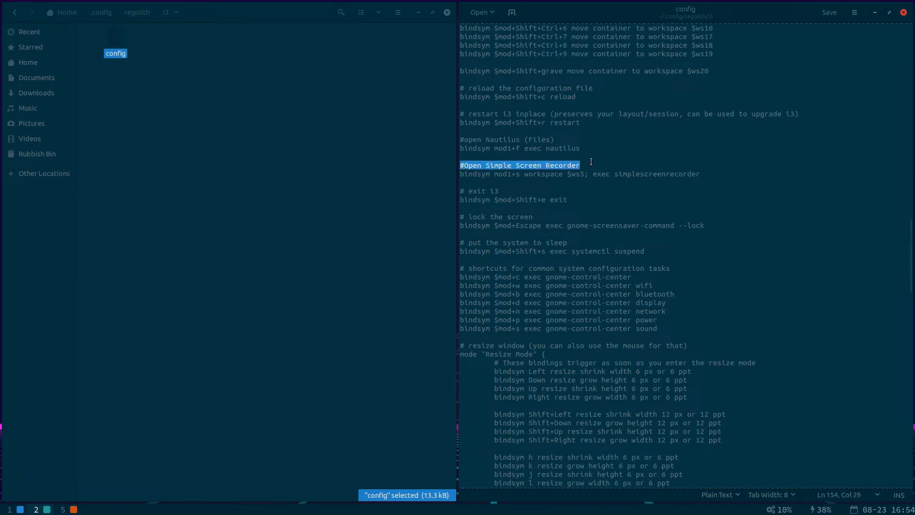
click(582, 195)
drag(461, 172, 514, 176)
scroll(548, 173, up, 10)
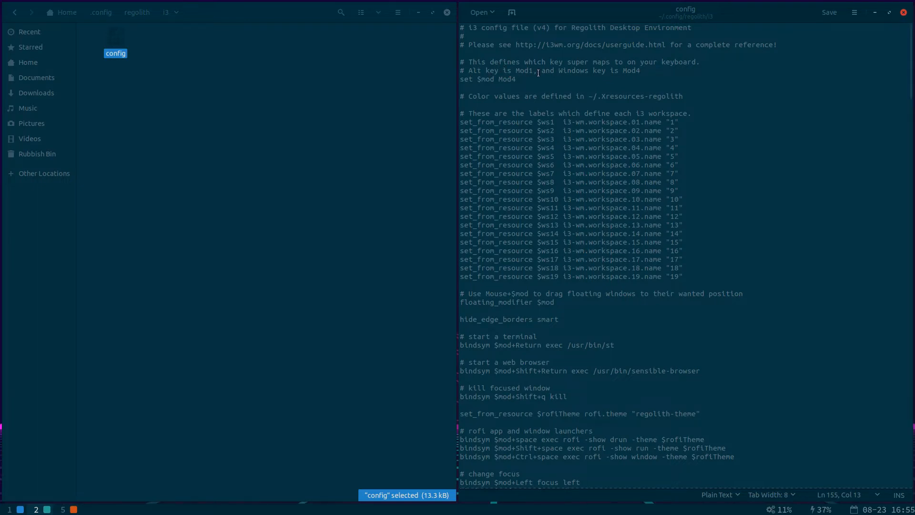
scroll(544, 99, down, 20)
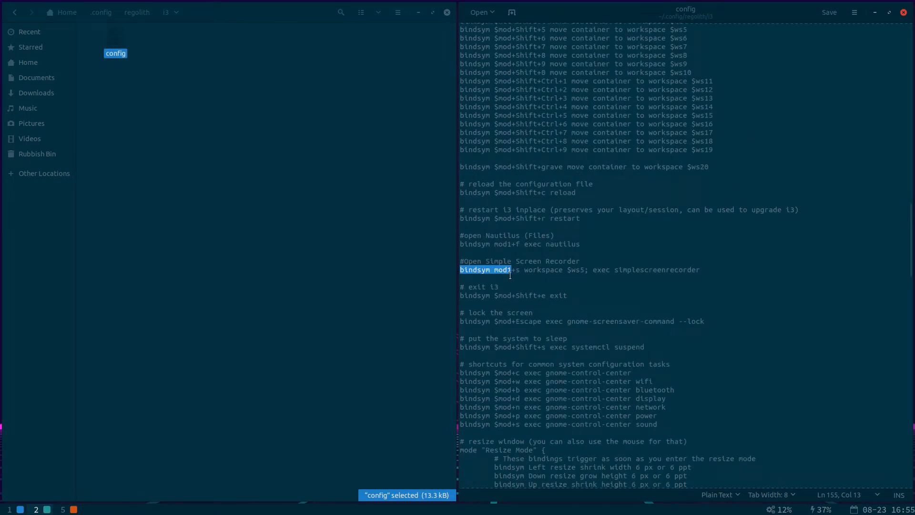
click(520, 277)
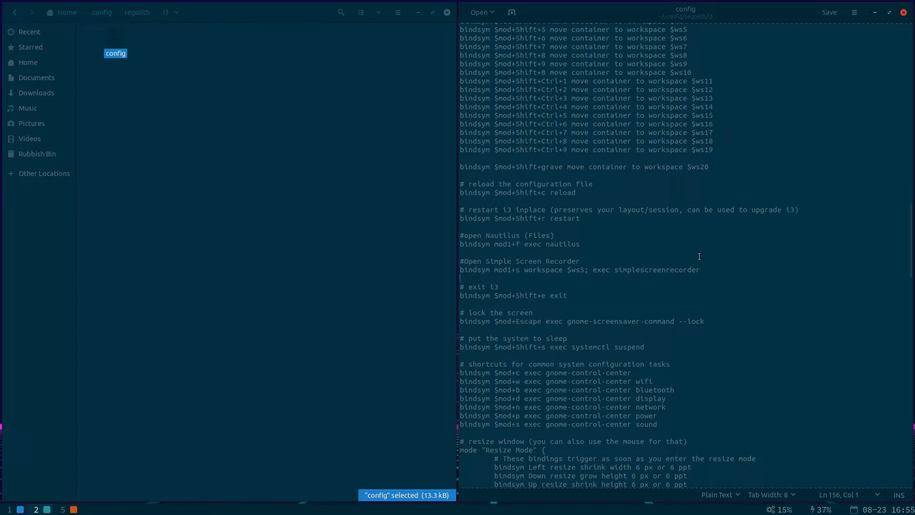
Highlight the "workspace $ws5", "exec" and "simplescreenrecorder" parts of the screen recorder binding in turn
key(alt+s)
click(525, 269)
drag(524, 270, 584, 269)
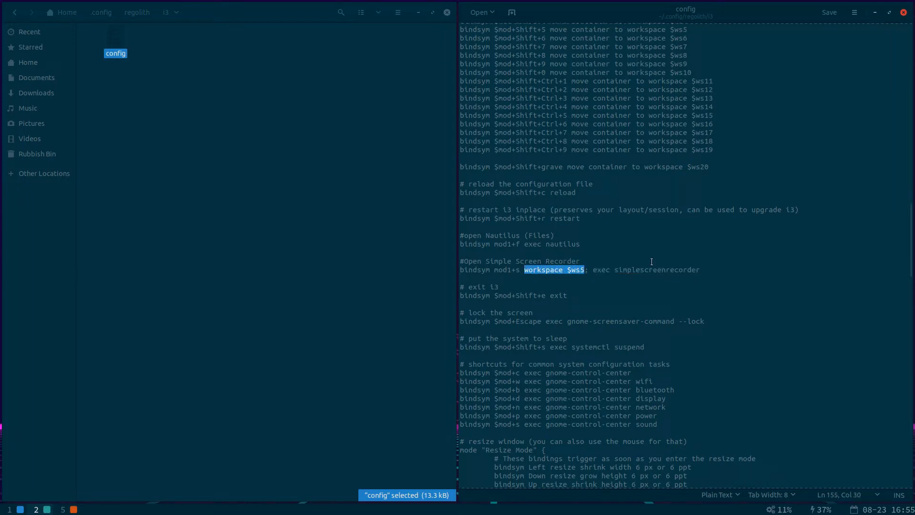
click(587, 268)
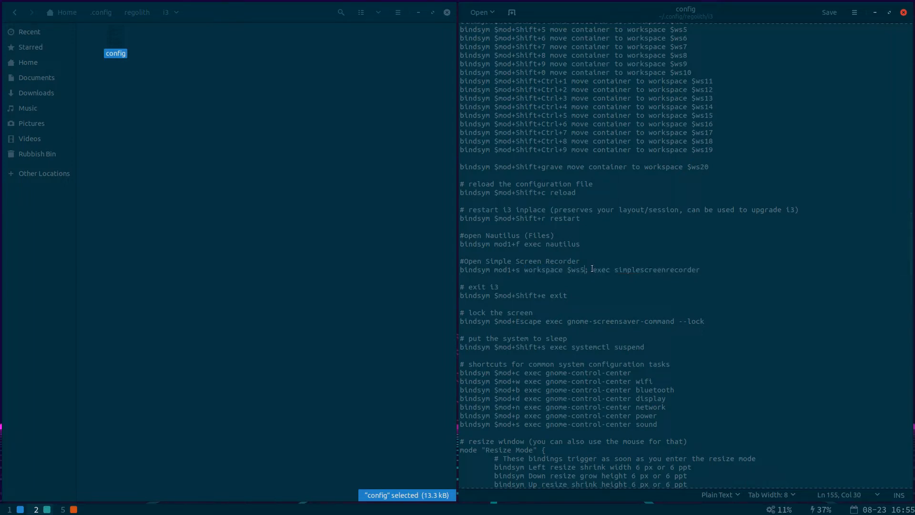
double_click(600, 269)
drag(615, 270, 708, 272)
click(673, 298)
View the screen recorder on workspace 5 and return to the config file on workspace 2
key(super+5)
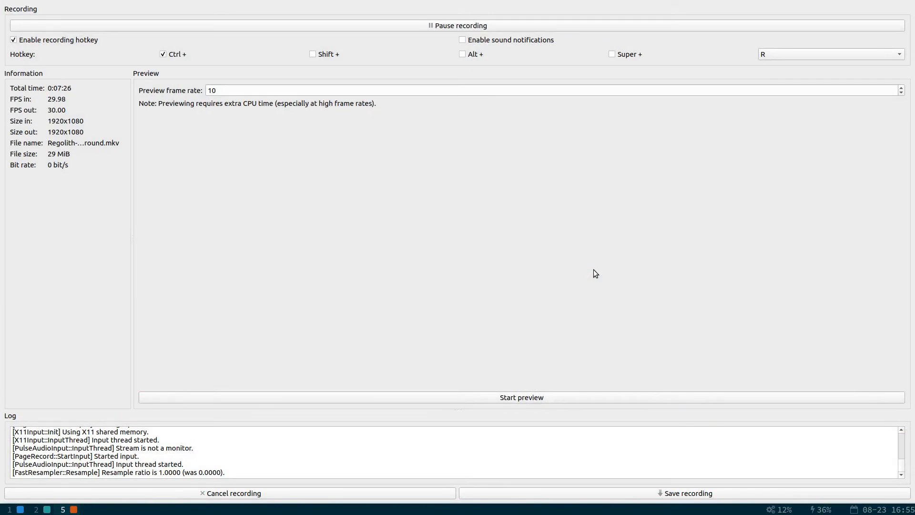
key(super+5)
key(super+2)
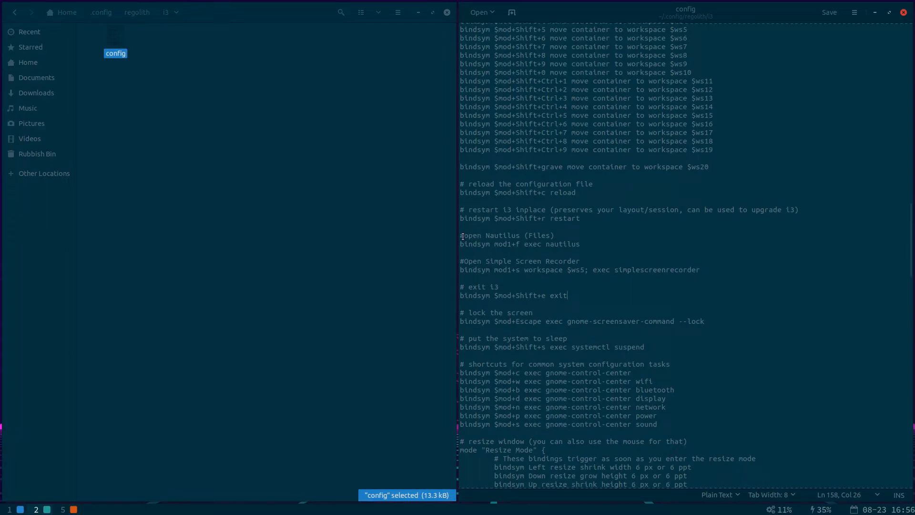
Highlight the "#open Nautilus (Files)" comment and the parts of its "bindsym mod1+f exec nautilus" binding
drag(461, 235, 490, 235)
triple_click(540, 235)
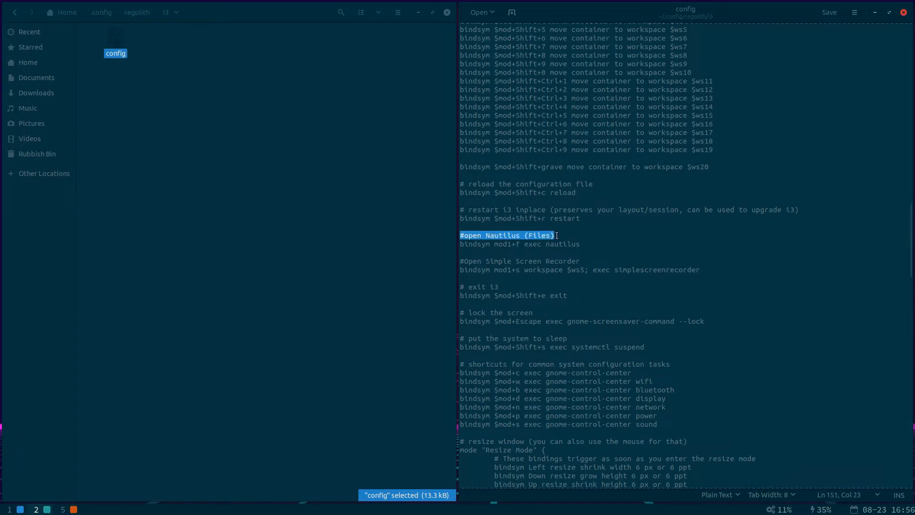
click(492, 244)
drag(463, 244, 491, 246)
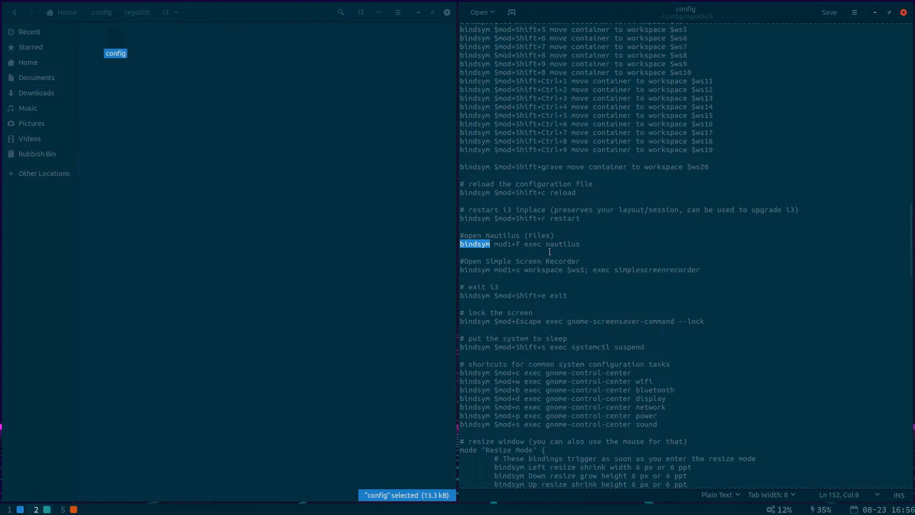
drag(494, 245, 581, 244)
click(574, 246)
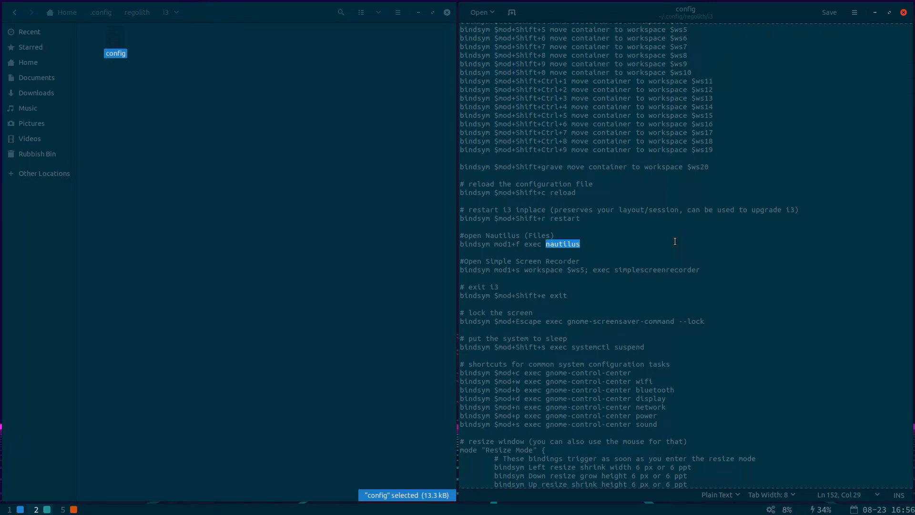
Close the file manager window showing the regolith/i3 folder and launch a new Files window with the custom Nautilus keybinding
click(808, 134)
click(193, 62)
click(552, 130)
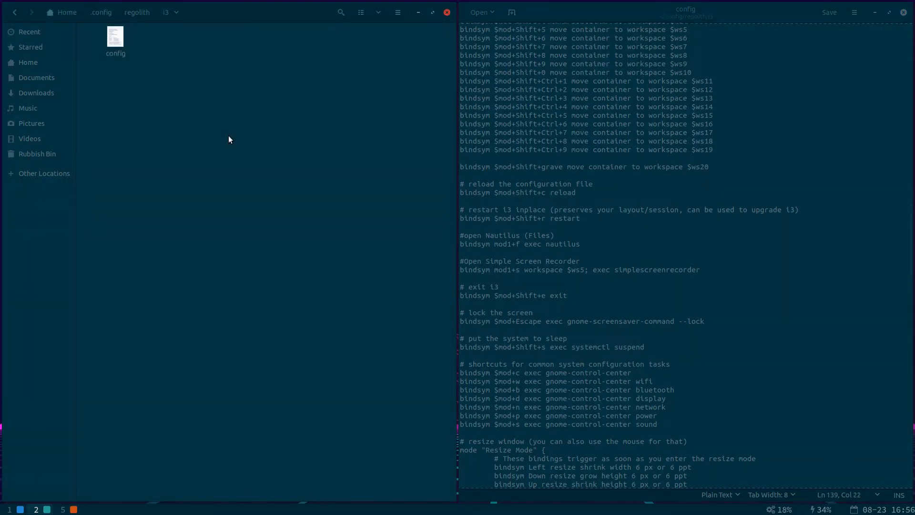
key(ctrl+q)
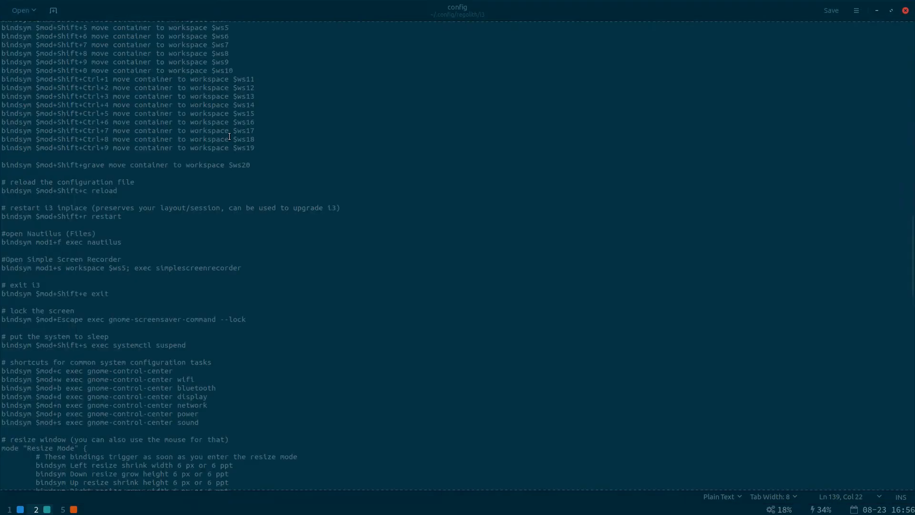
key(alt+f)
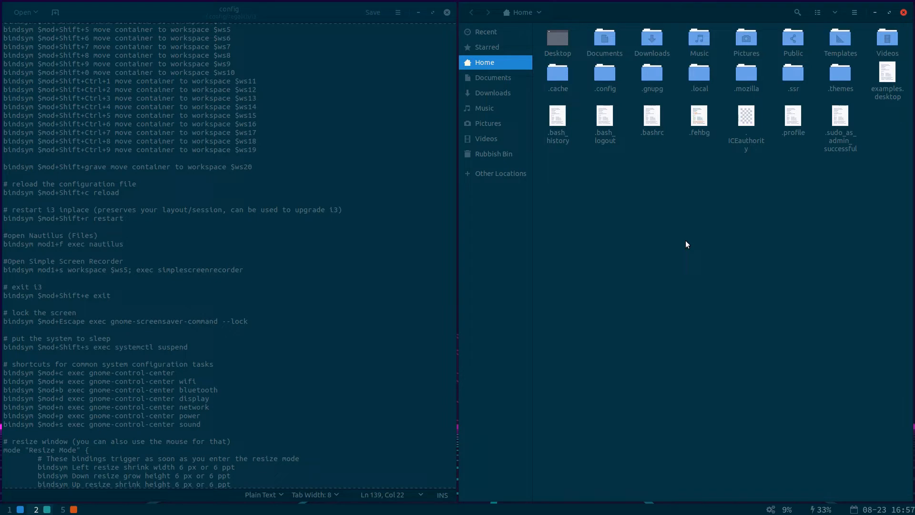
Move focus between the tiled text editor and file manager, and swap their positions so the file manager sits left of the editor
key(super+Left)
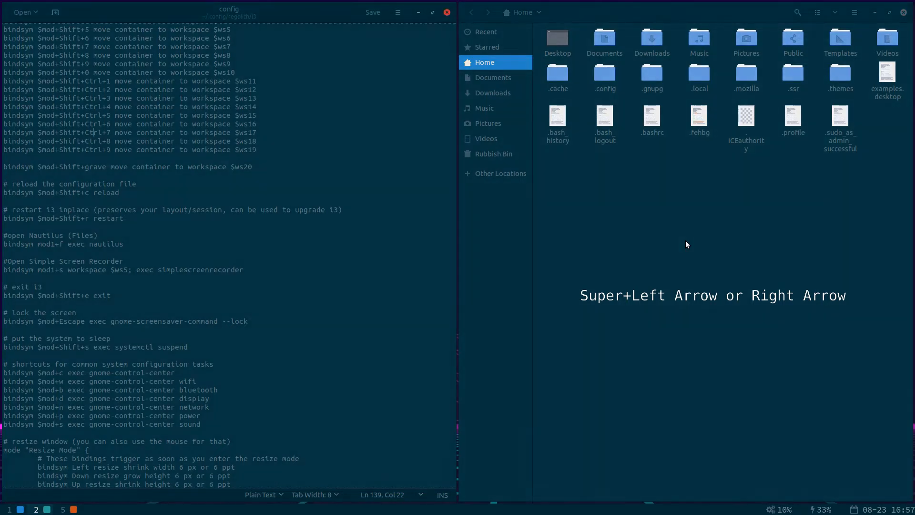
key(super+Left)
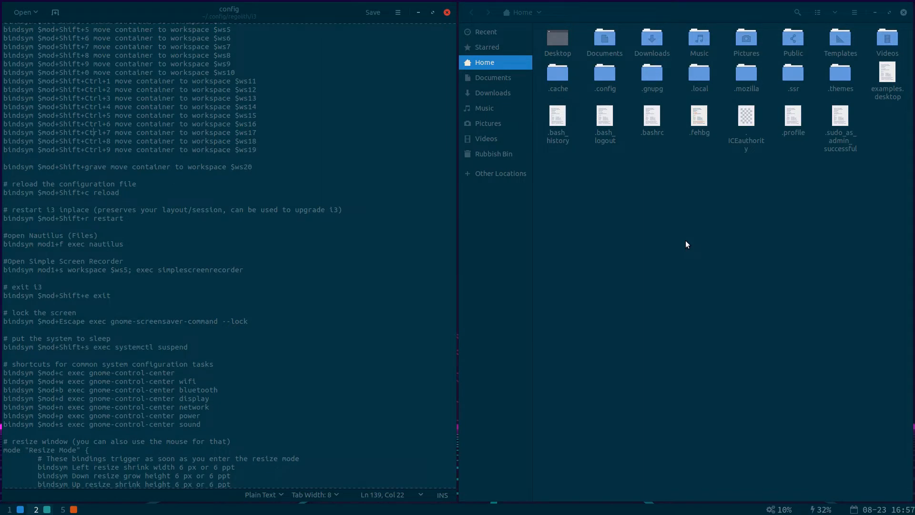
key(super+Right)
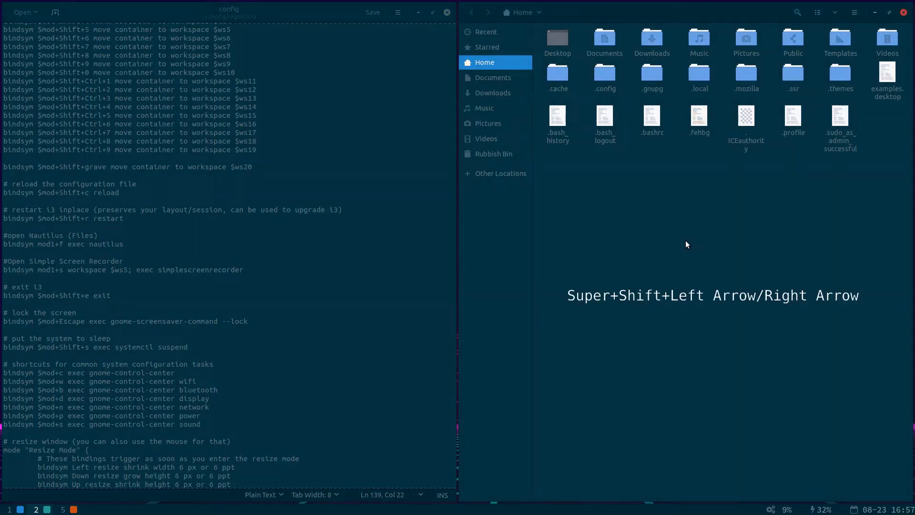
key(super+shift+Left)
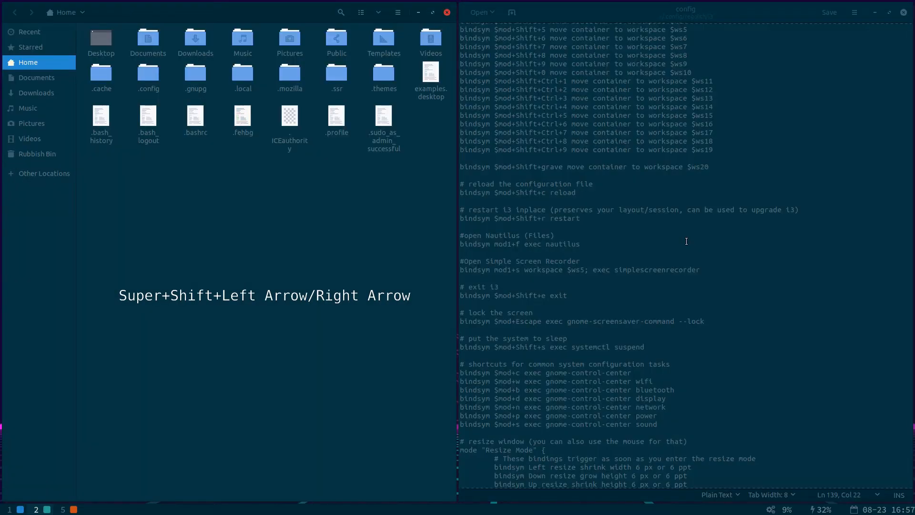
key(super+shift+Right)
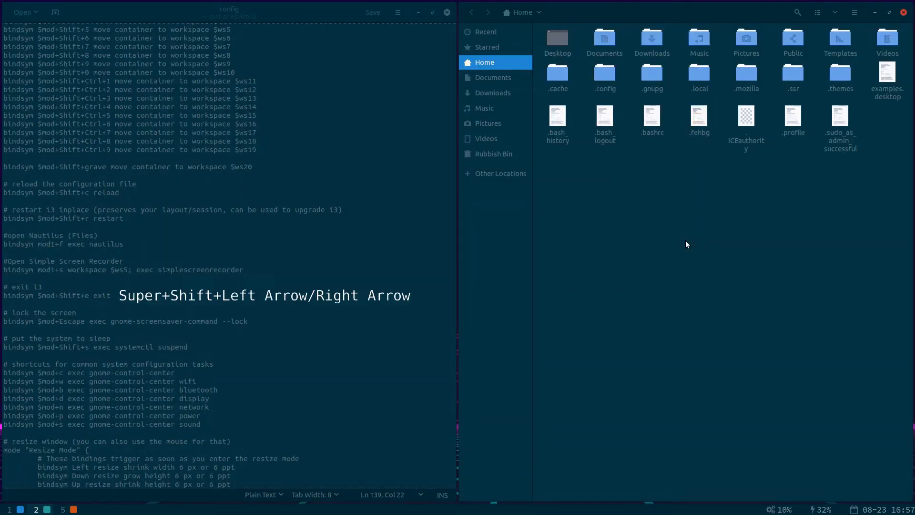
key(super+shift+Left)
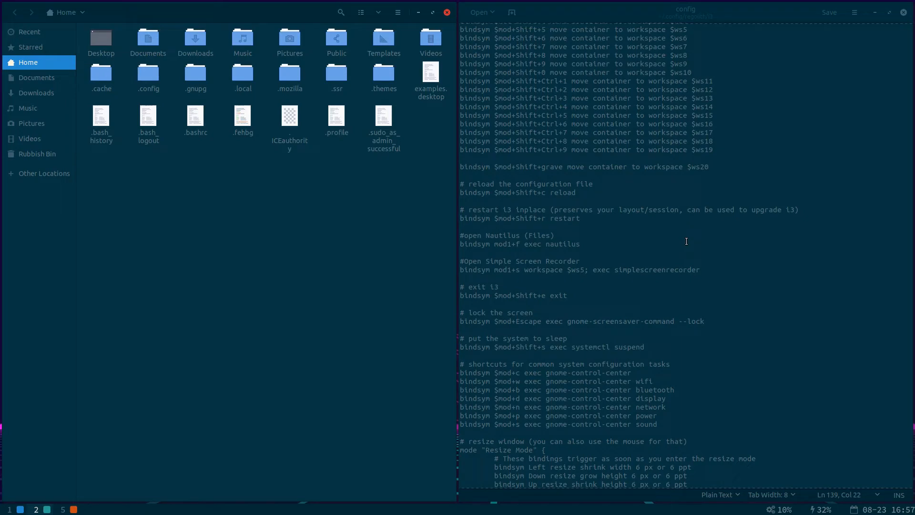
Switch to the browser on workspace 1 and review the Regolith Linux homepage's introduction and What it Looks Like section
key(super+1)
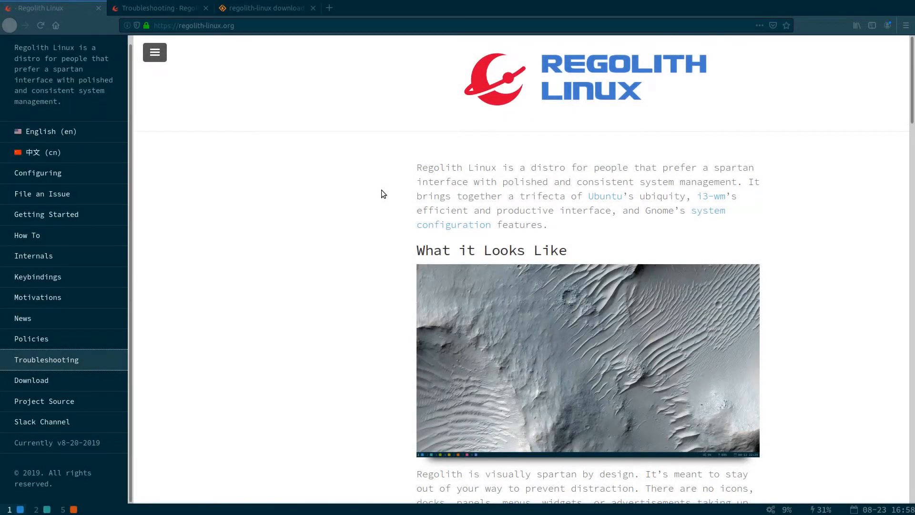
scroll(382, 193, down, 1)
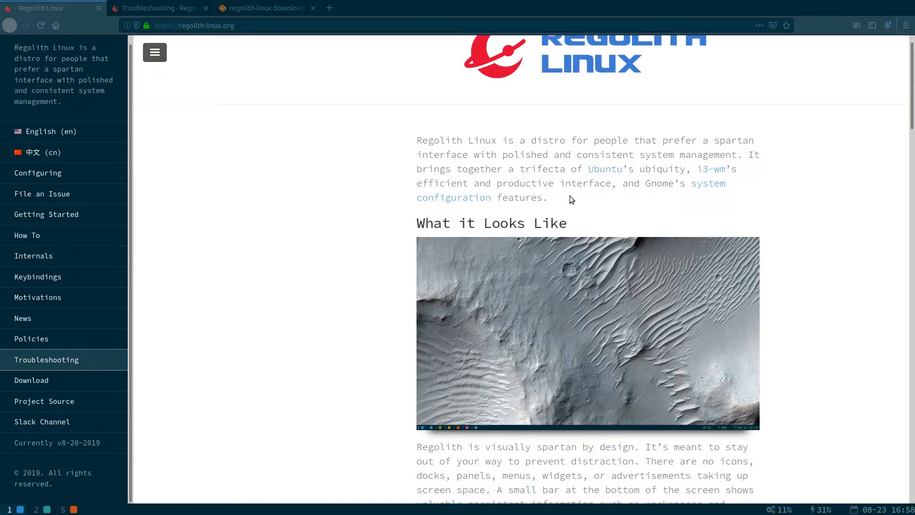
scroll(366, 261, down, 4)
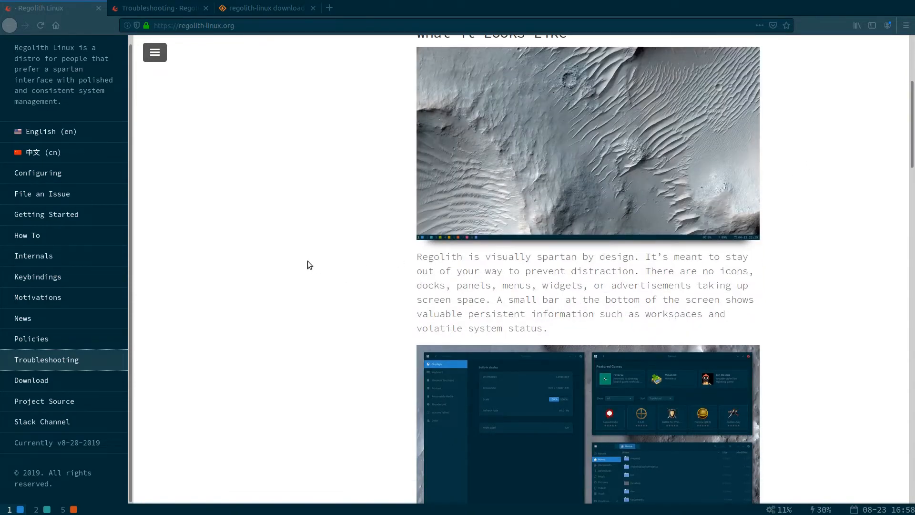
scroll(308, 261, down, 13)
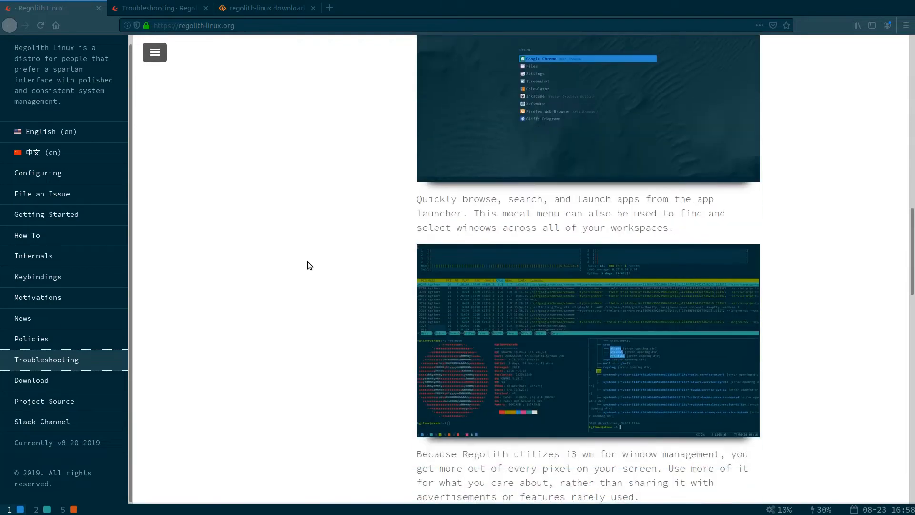
scroll(307, 262, down, 5)
scroll(305, 262, up, 12)
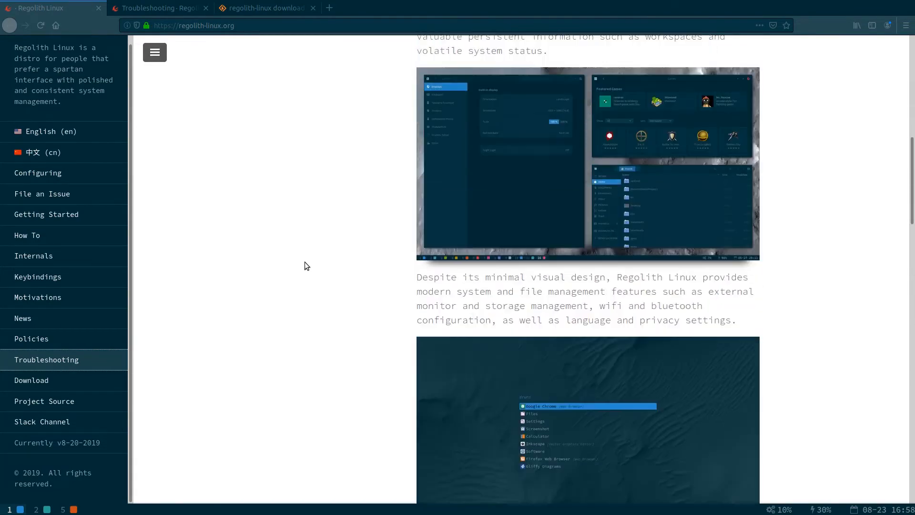
scroll(304, 265, up, 10)
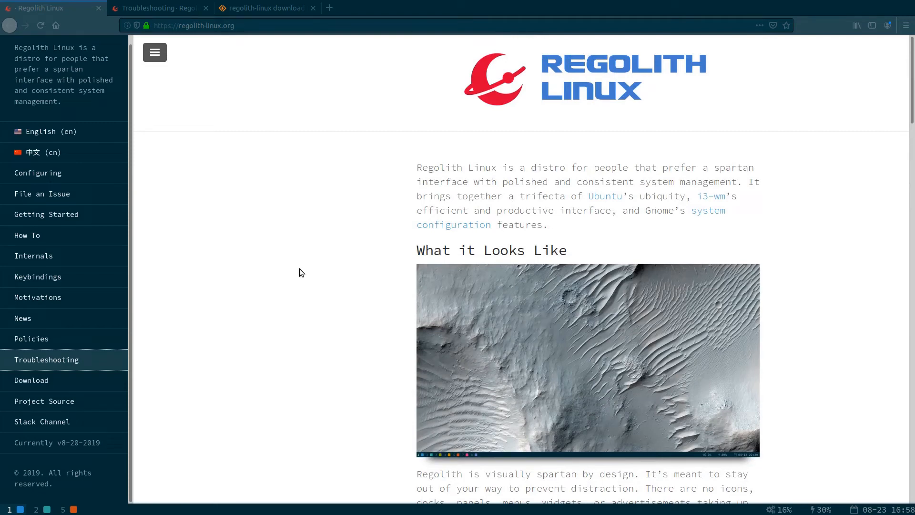
Switch to the empty workspace 3, search the application launcher for "fire", and clear the search
key(super+3)
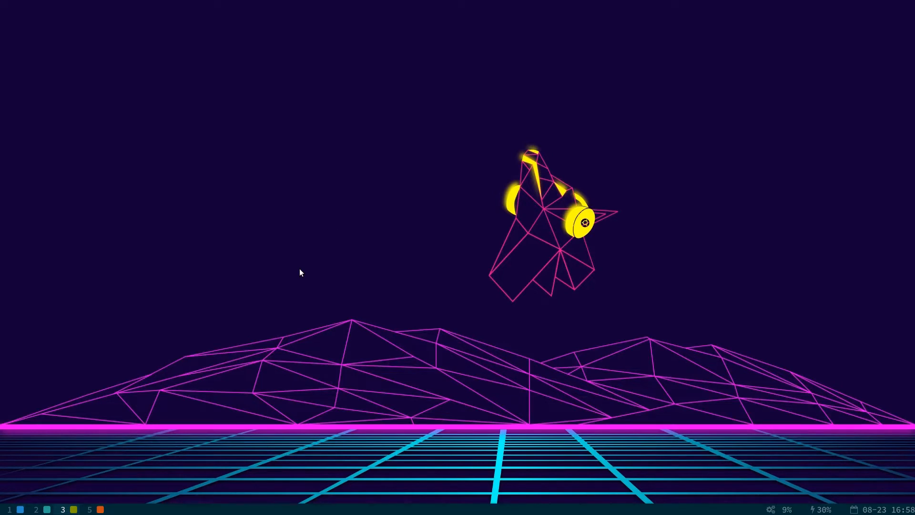
key(super+space)
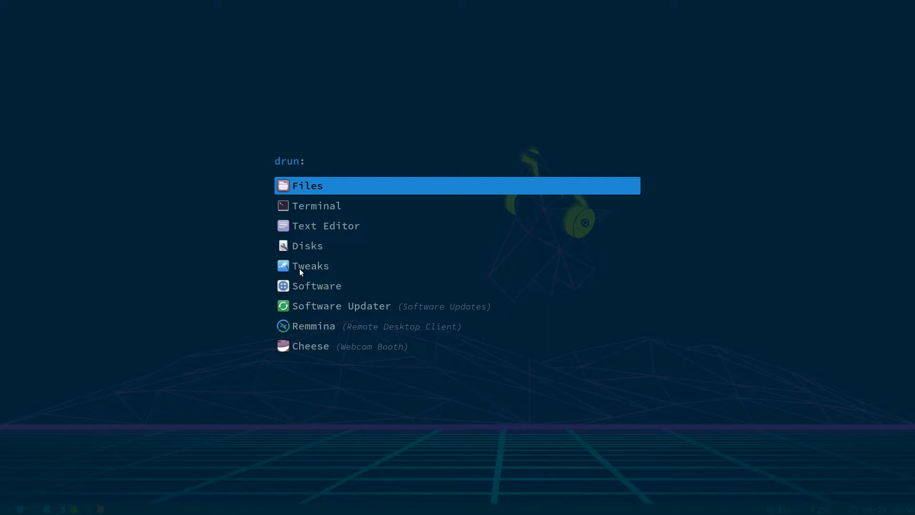
text(fire)
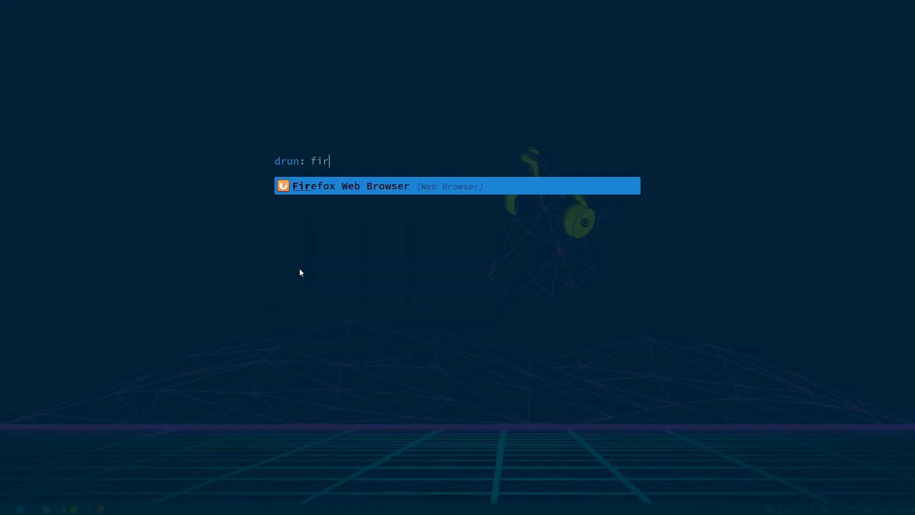
key(BackSpace)
key(BackSpace)
key(BackSpace)
key(BackSpace)
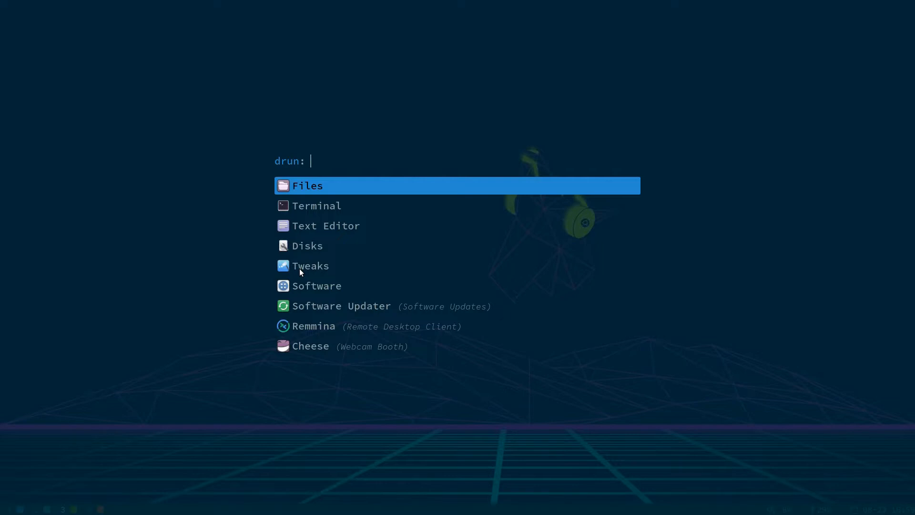
Browse the launcher's application list down to Cheese and back up, and launch Software
key(Down)
key(Down)
key(Down)
key(Down)
key(Down)
key(Down)
key(Down)
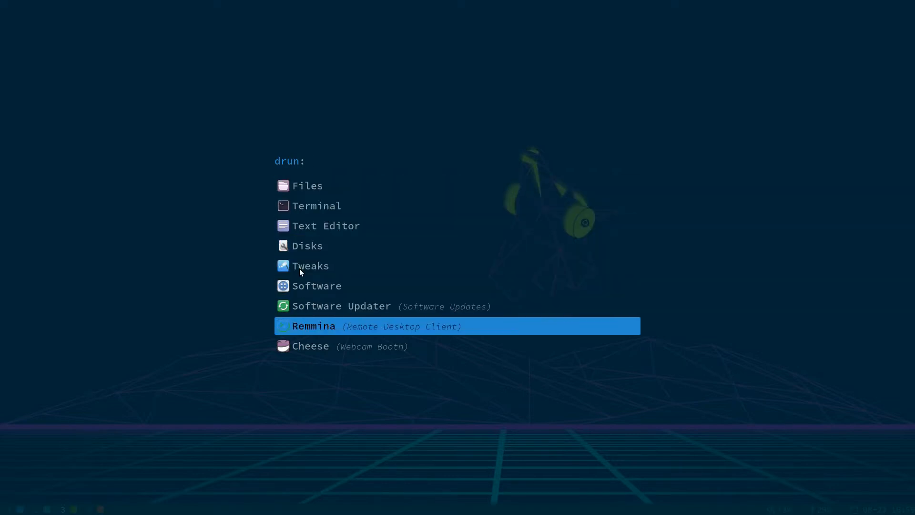
key(Down)
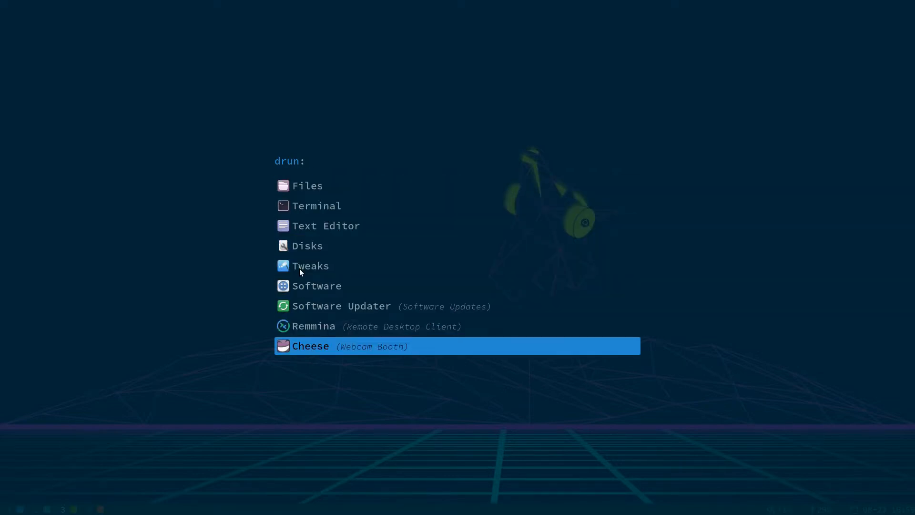
key(Up)
key(Up)
key(Up)
key(Up)
key(Up)
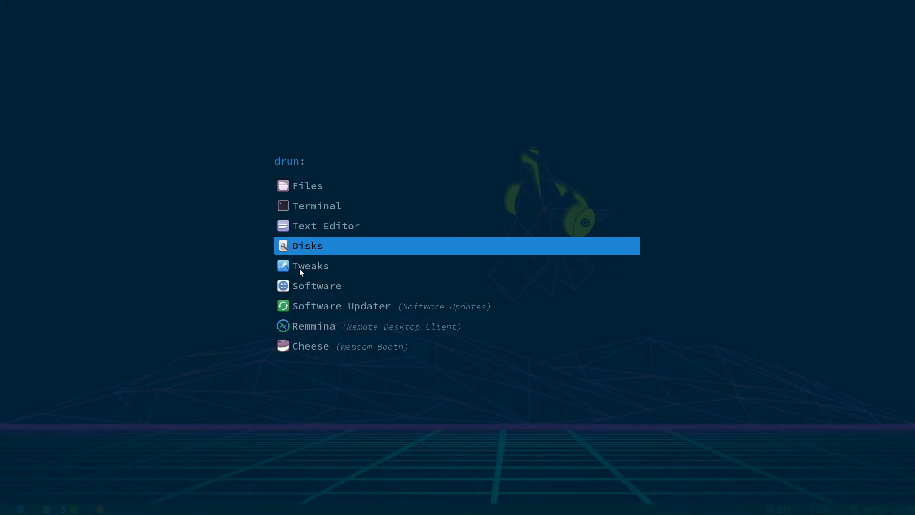
key(Down)
key(Down)
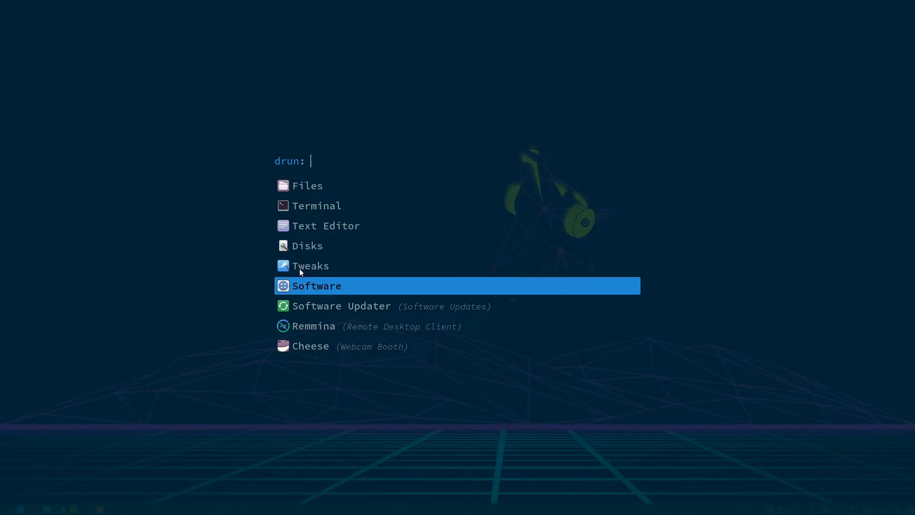
key(Return)
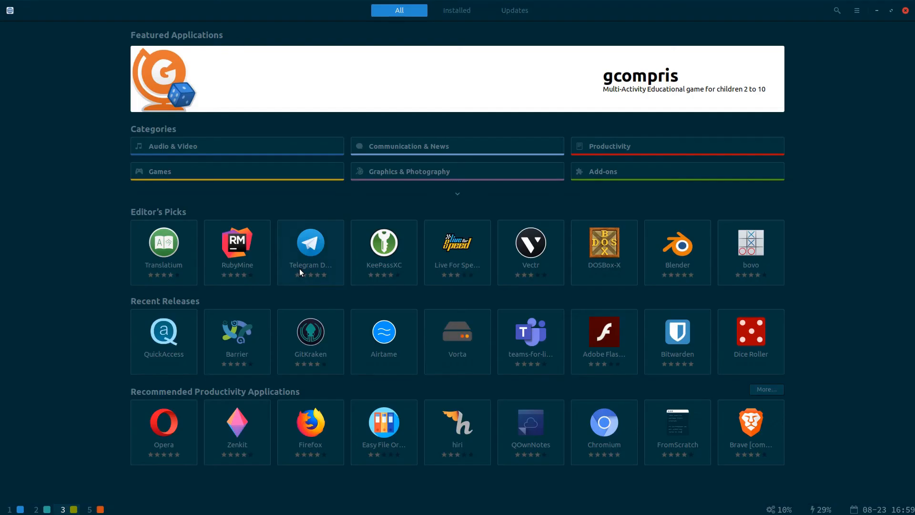
Close Software, reopen the application launcher, and launch Text Editor from its list
key(ctrl+q)
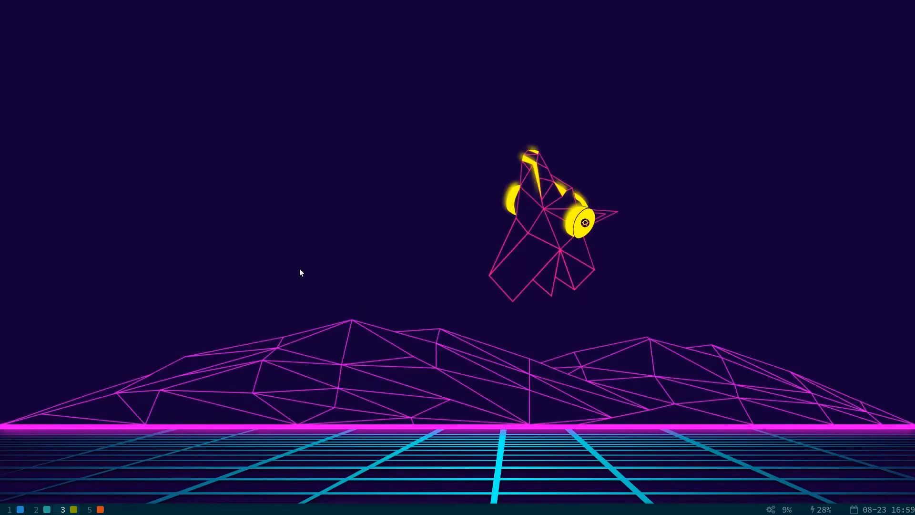
key(super+d)
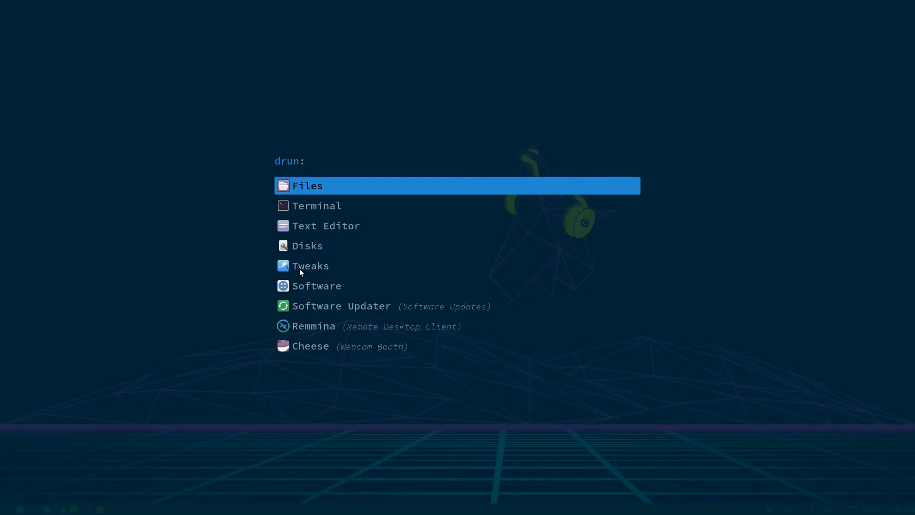
key(Down)
key(Down)
key(Down)
key(Down)
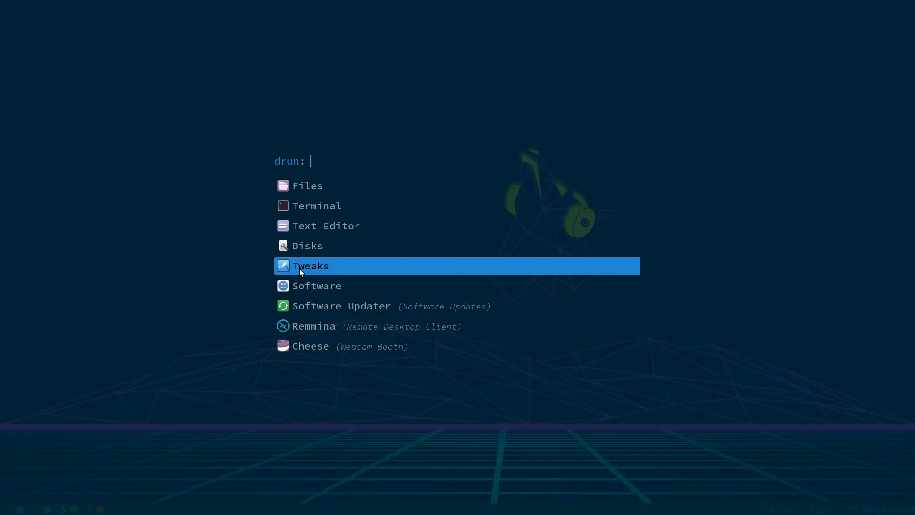
key(Up)
key(Up)
key(Up)
key(Up)
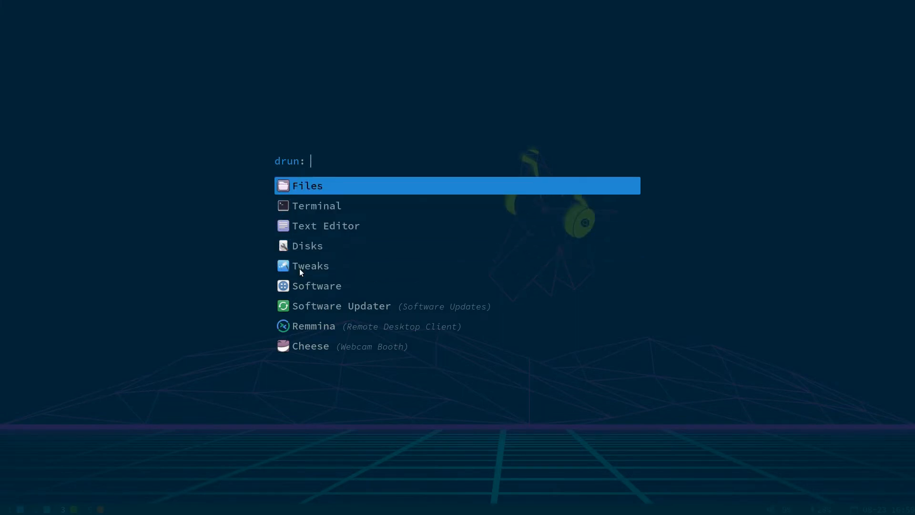
key(Down)
key(Down)
key(Down)
key(Down)
key(Down)
key(Down)
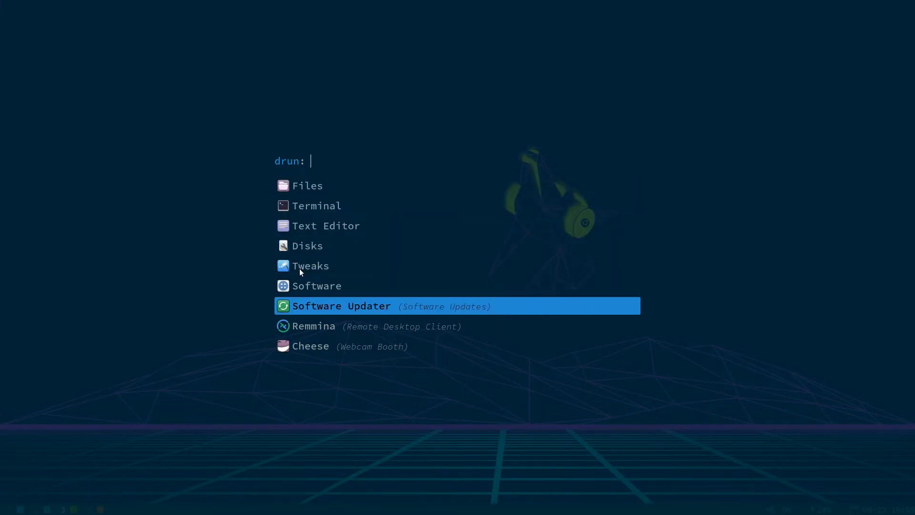
key(Up)
key(Up)
key(Up)
key(Up)
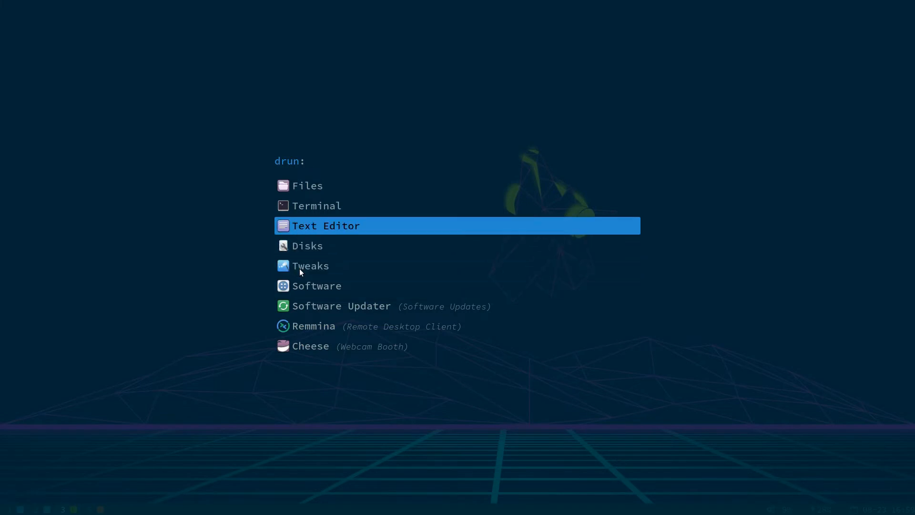
key(Return)
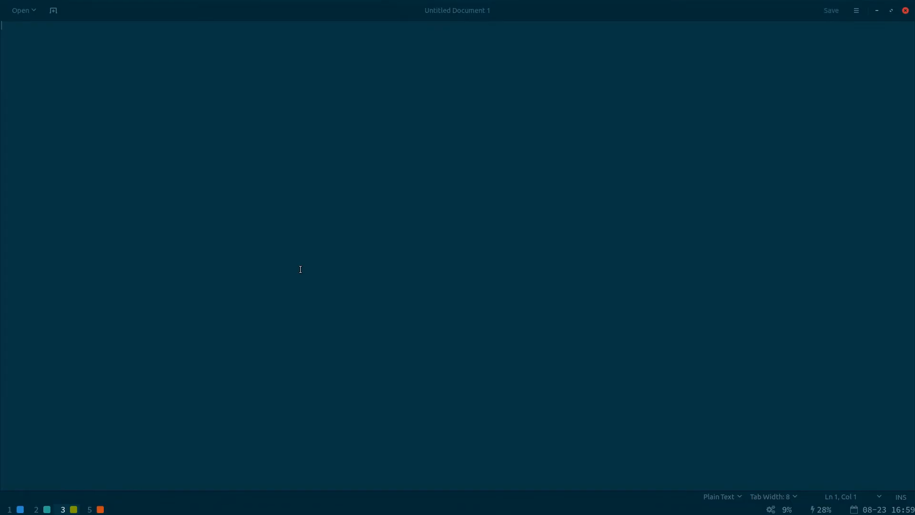
Enter the sample text "sdauashosw" in the blank document and close Text Editor without saving
text(sdauashosw)
key(ctrl+a)
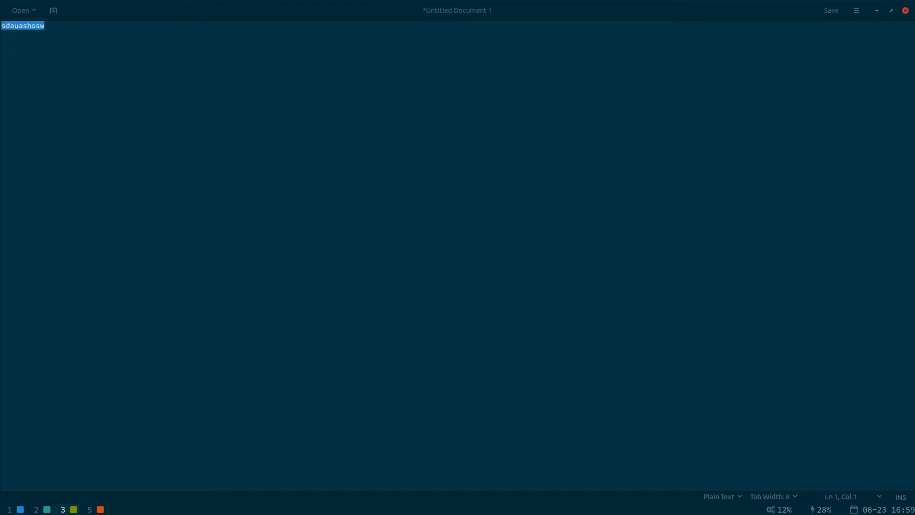
key(ctrl+q)
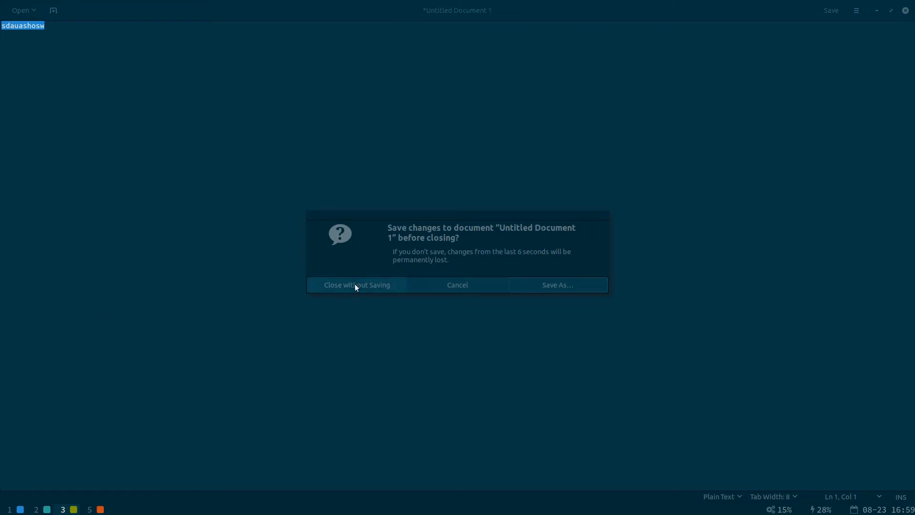
click(372, 285)
Reopen the application launcher, browse its list between Files and Tweaks, and dismiss it without launching anything
key(super+d)
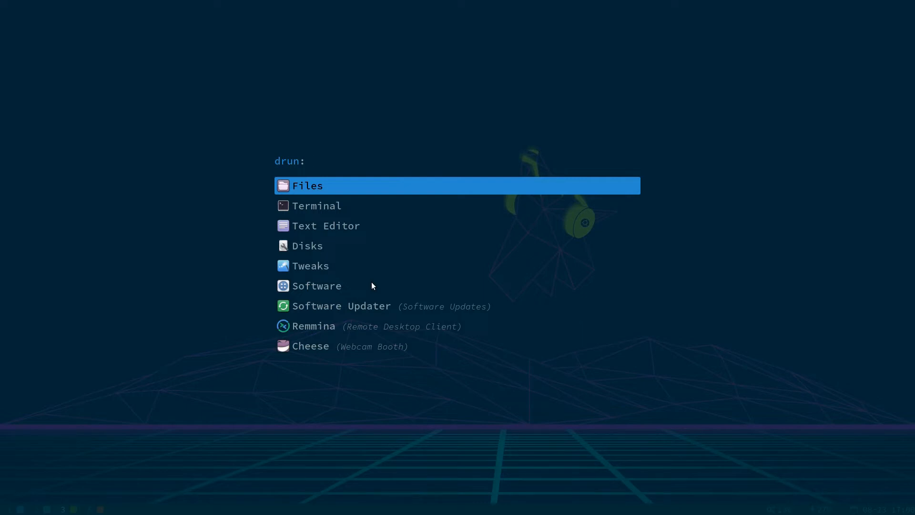
key(Down)
key(Down)
key(Down)
key(Down)
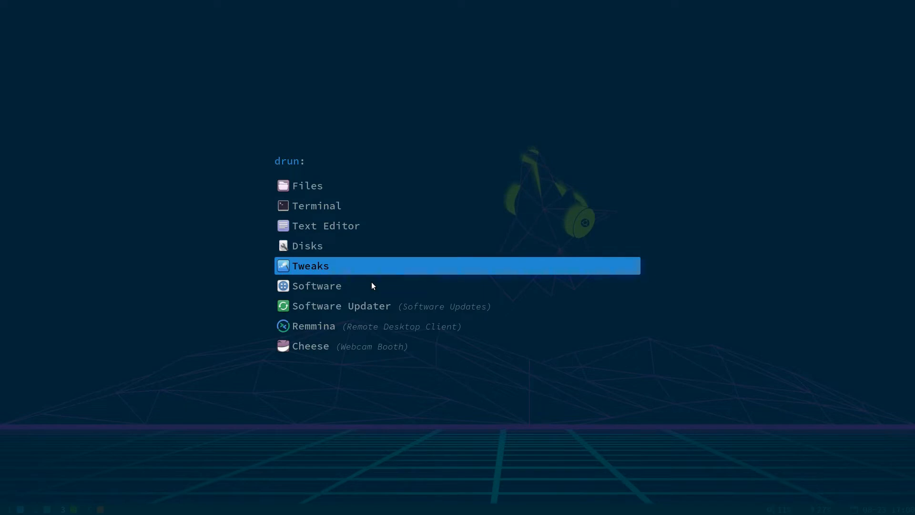
key(Up)
key(Up)
key(Up)
key(Up)
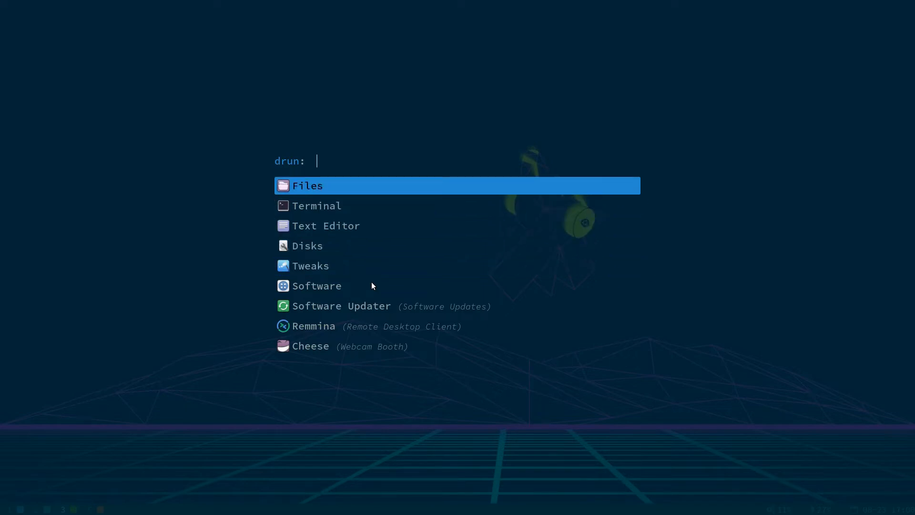
key(Escape)
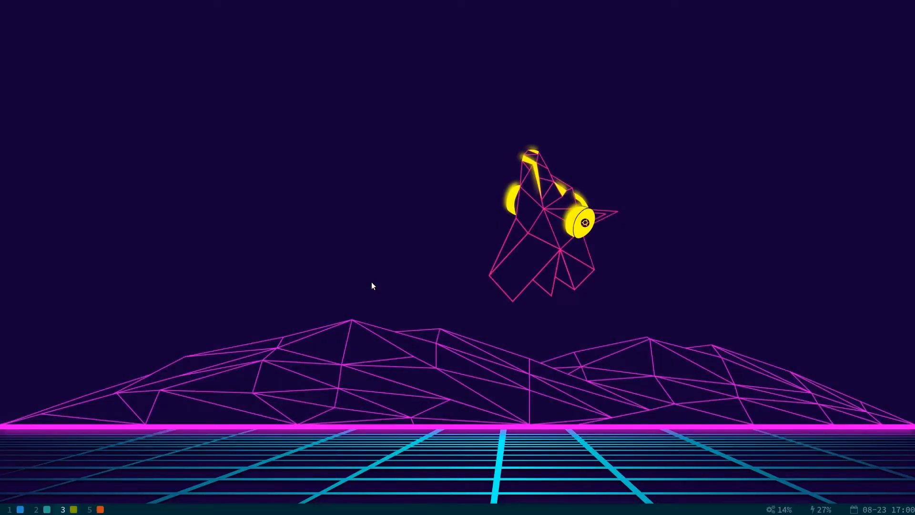
Switch to workspace 2, open a terminal beside the Files window, and close it with the exit command
key(super+2)
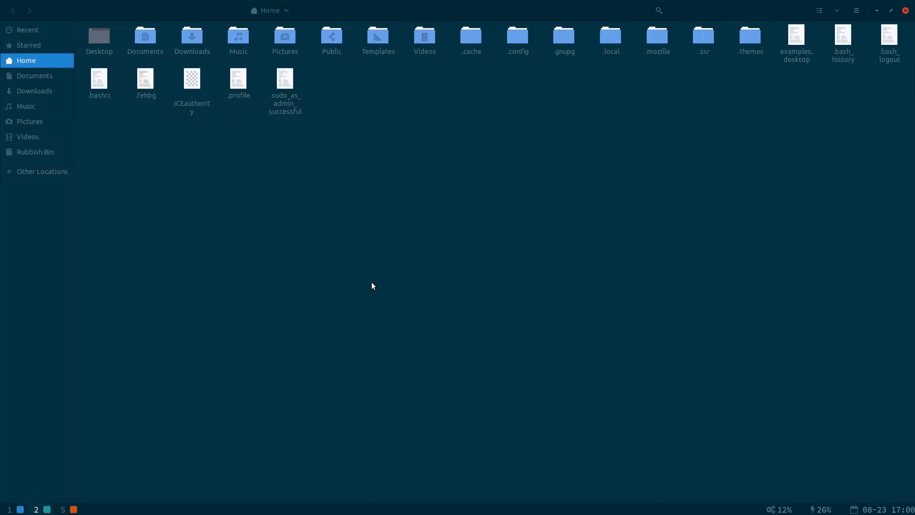
key(super+Return)
key(super+Return)
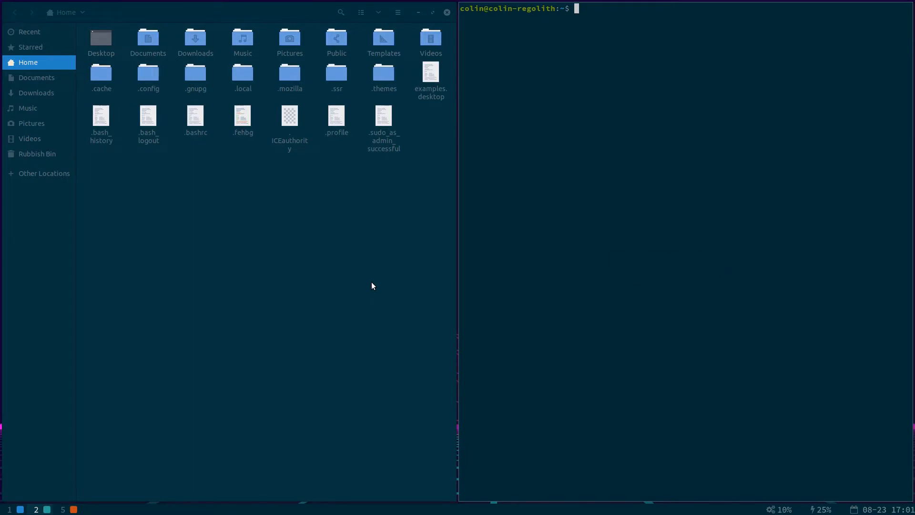
text(exit)
key(Return)
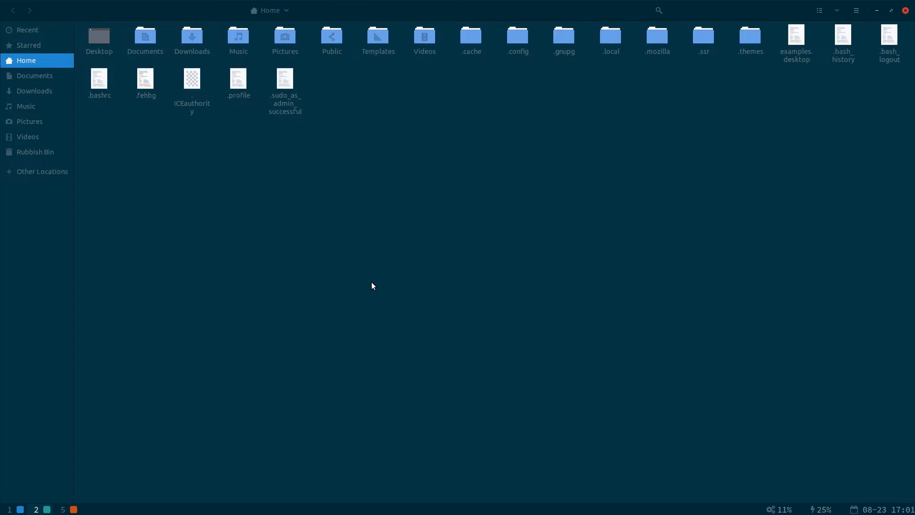
Open a new terminal beside the Files window and toggle its fullscreen mode on and off twice
key(super+Return)
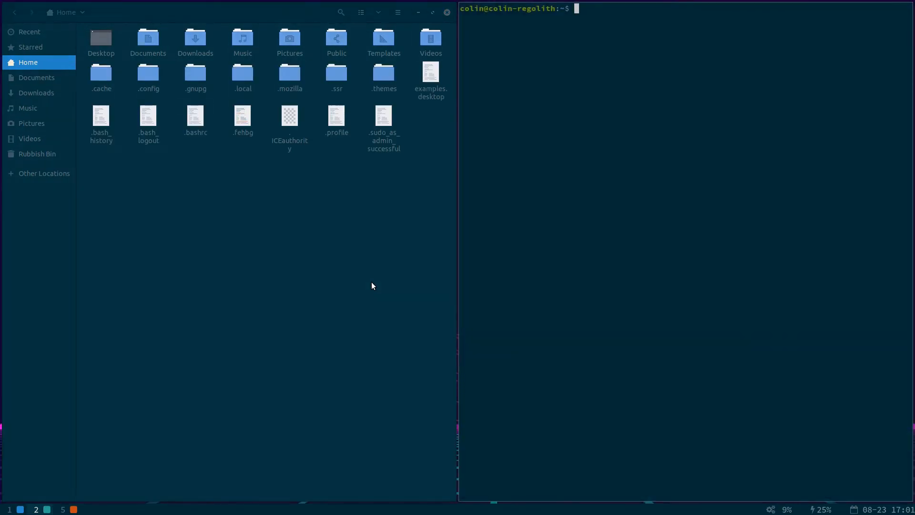
key(super+f)
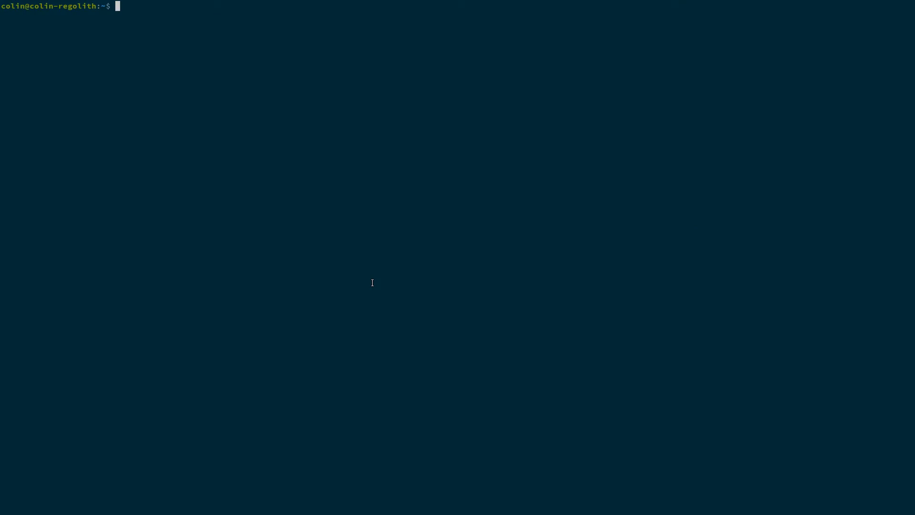
key(super+f)
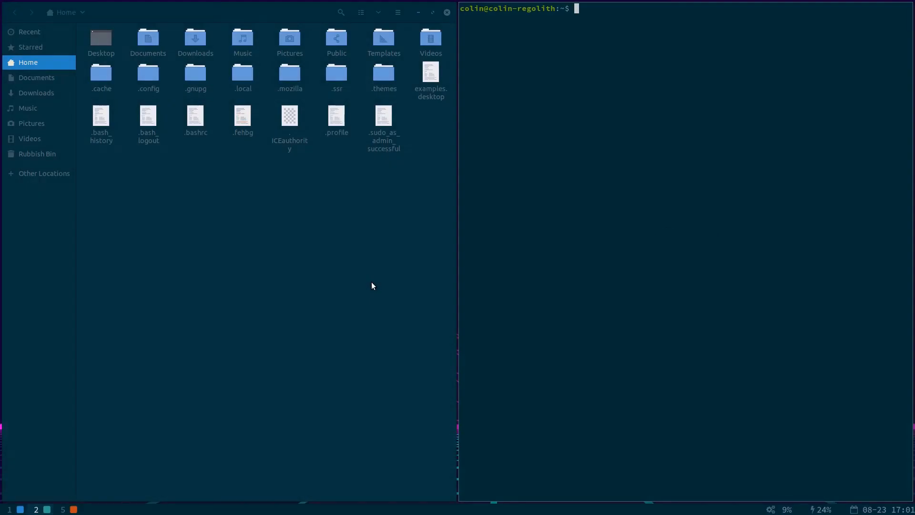
key(super+f)
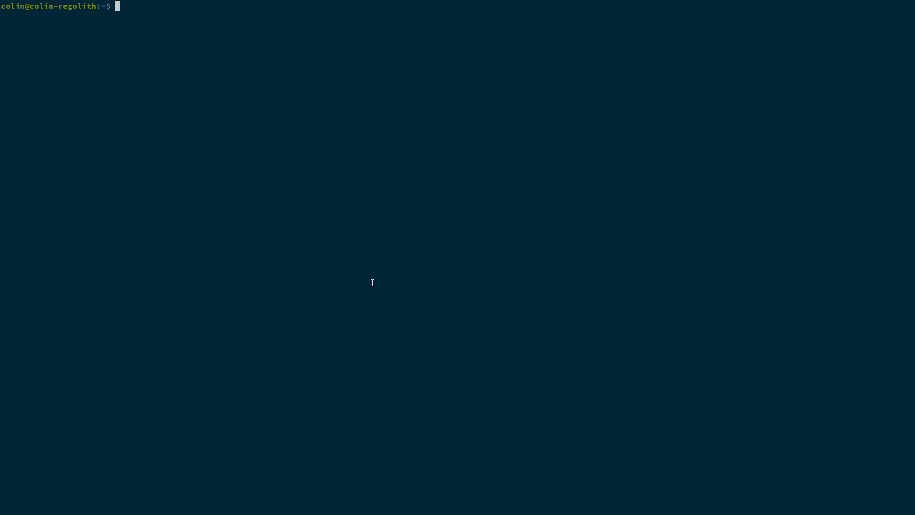
key(super+f)
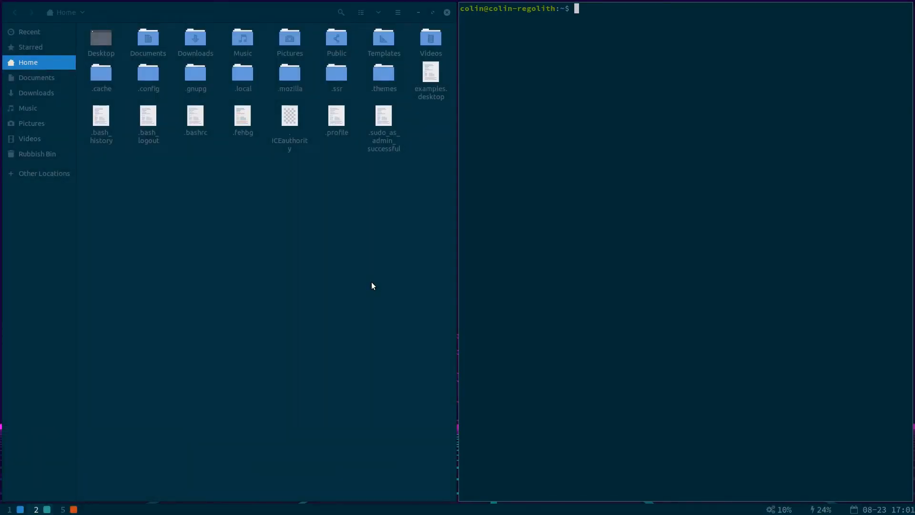
Focus the Files window and toggle its fullscreen mode on and back off
click(373, 286)
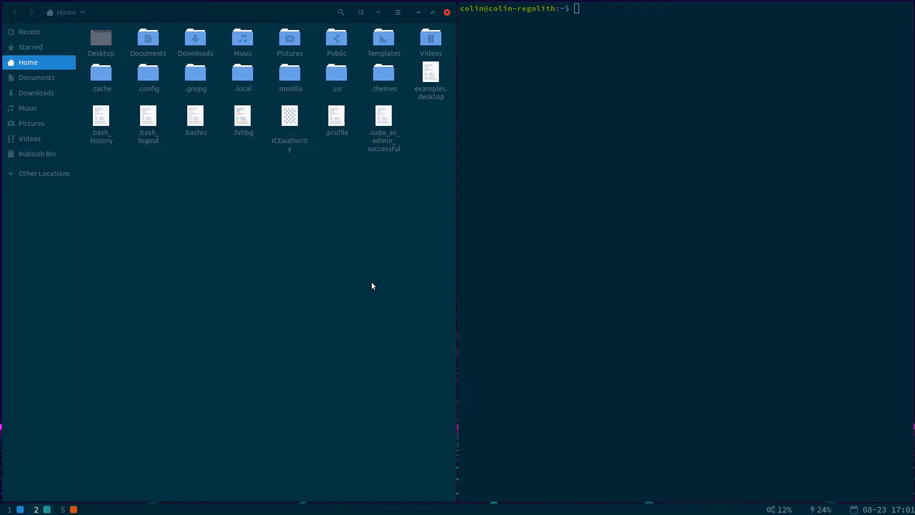
key(super+f)
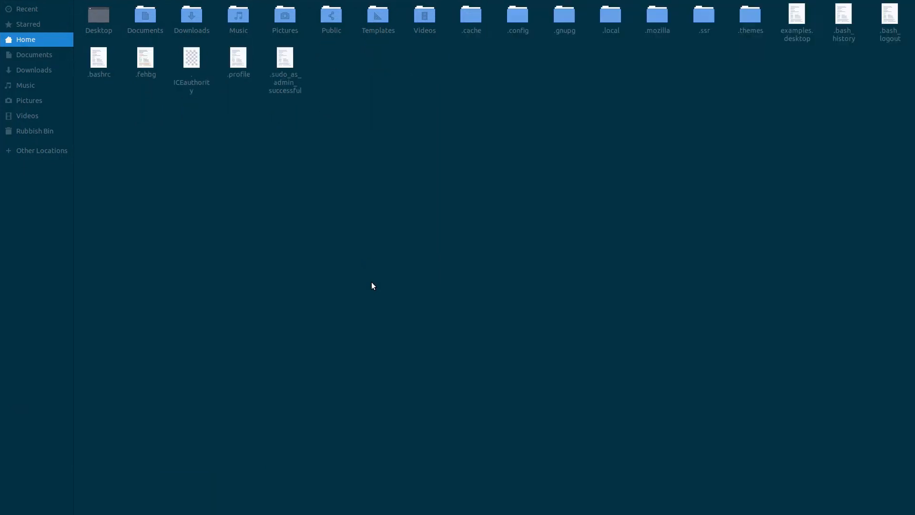
key(super+f)
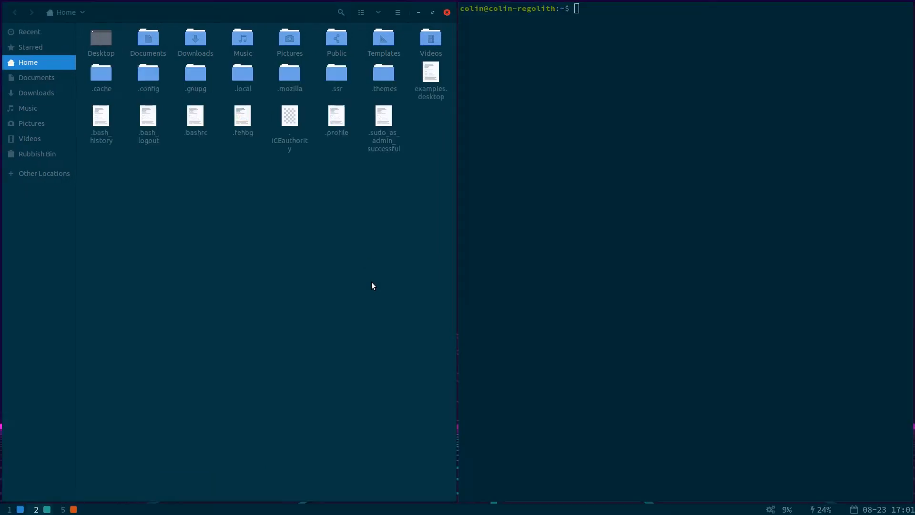
Cycle through the open workspaces, past the screen recorder on workspace 5, to the browser on workspace 1
key(super+Tab)
key(super+Tab)
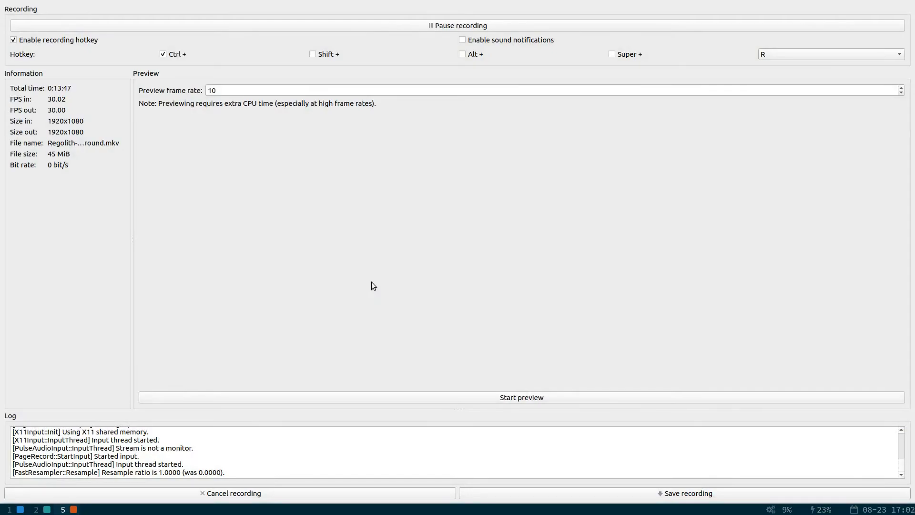
key(super+Tab)
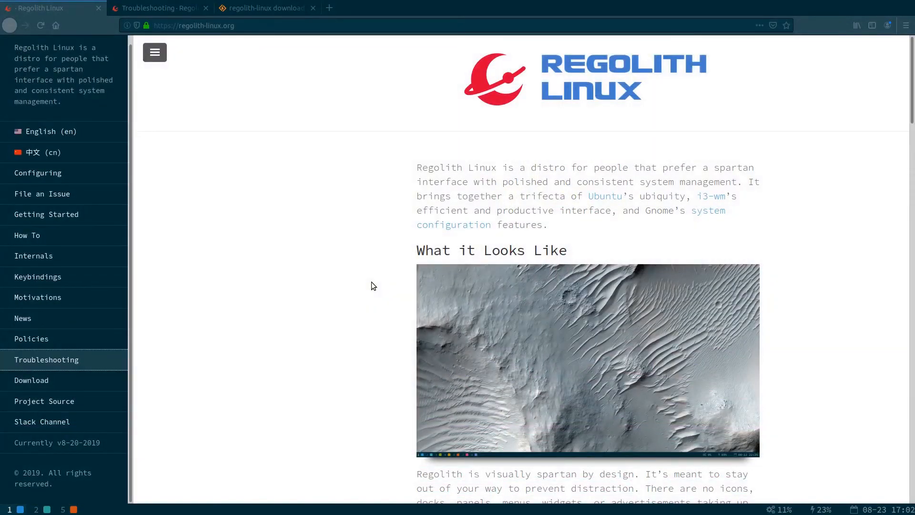
Cycle through workspaces 2 and 5 and return to the browser on workspace 1
key(super+Tab)
key(super+Tab)
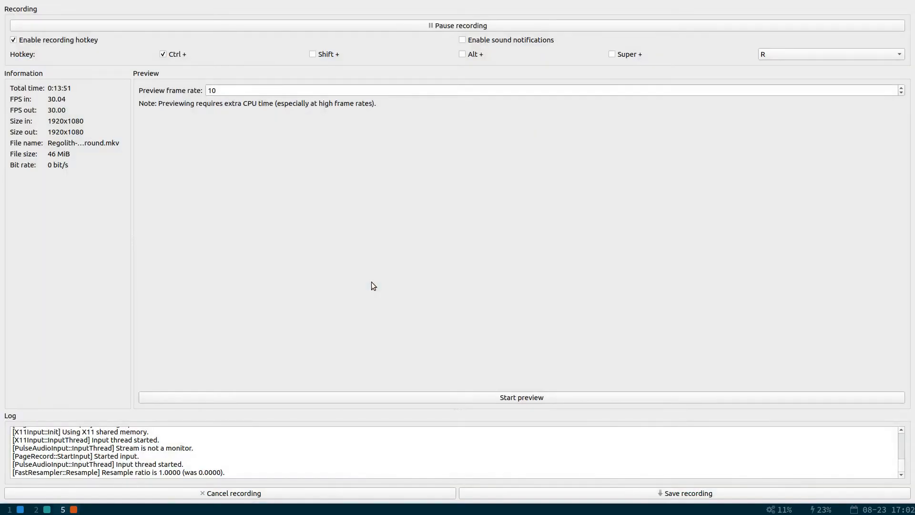
key(super+Tab)
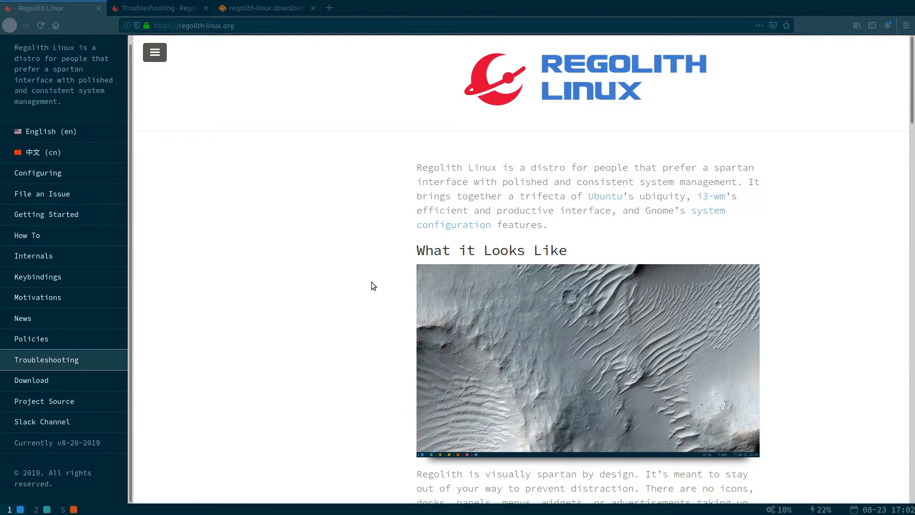
Move the browser from workspace 1 to workspace 3 and open a terminal on the emptied workspace
key(super+shift+3)
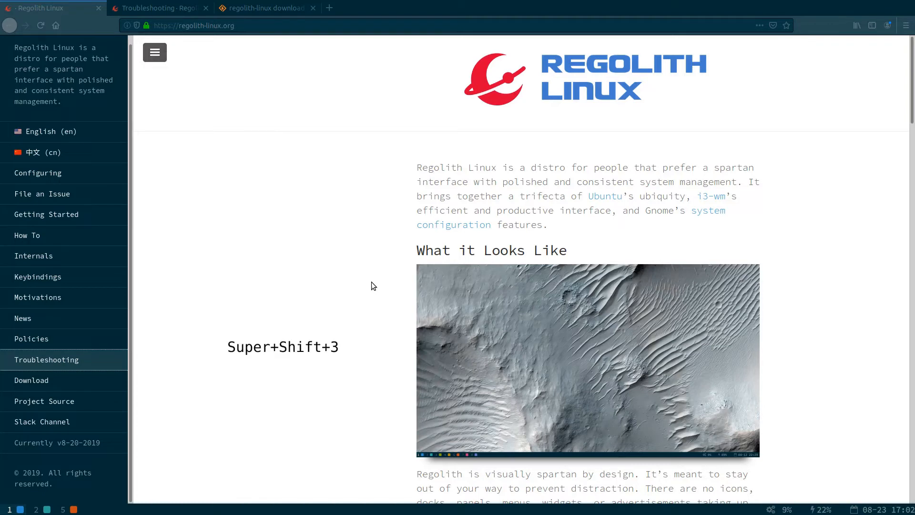
key(super+shift+3)
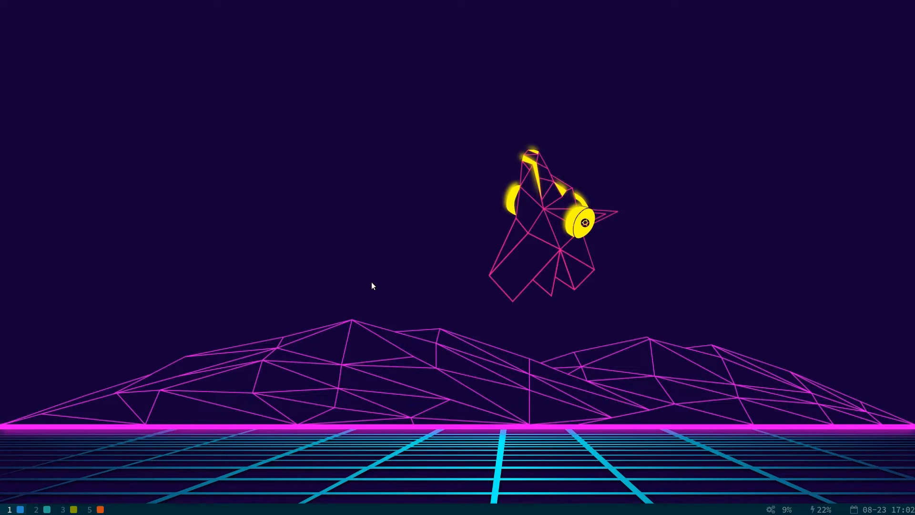
key(super+Return)
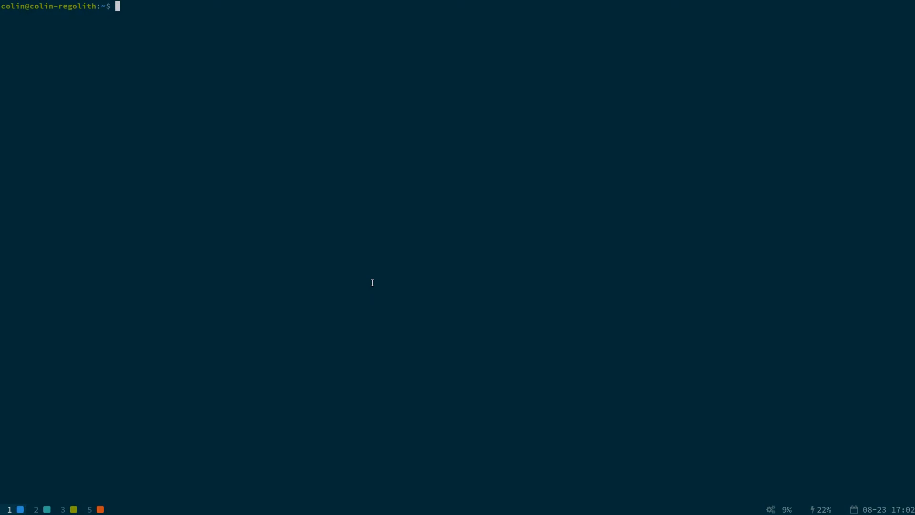
Switch to workspace 3, send the browser to workspace 5, and follow it there
key(super+3)
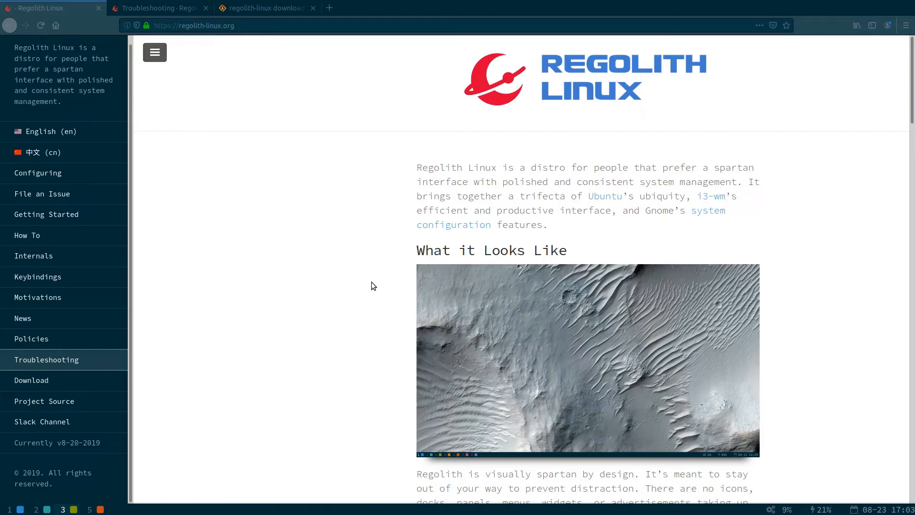
key(super+shift+5)
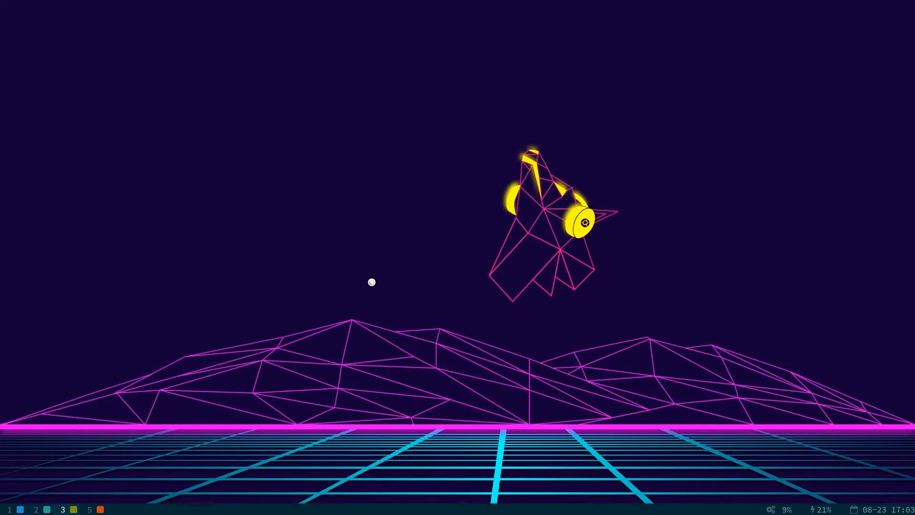
key(super+5)
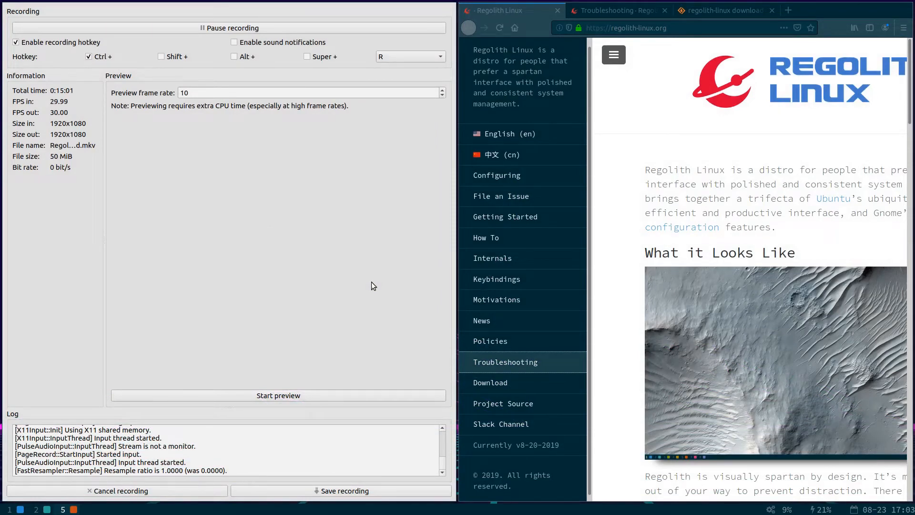
Move the browser back to workspace 1, switch there, and close the terminal beside it
key(super+Left)
key(super+shift+1)
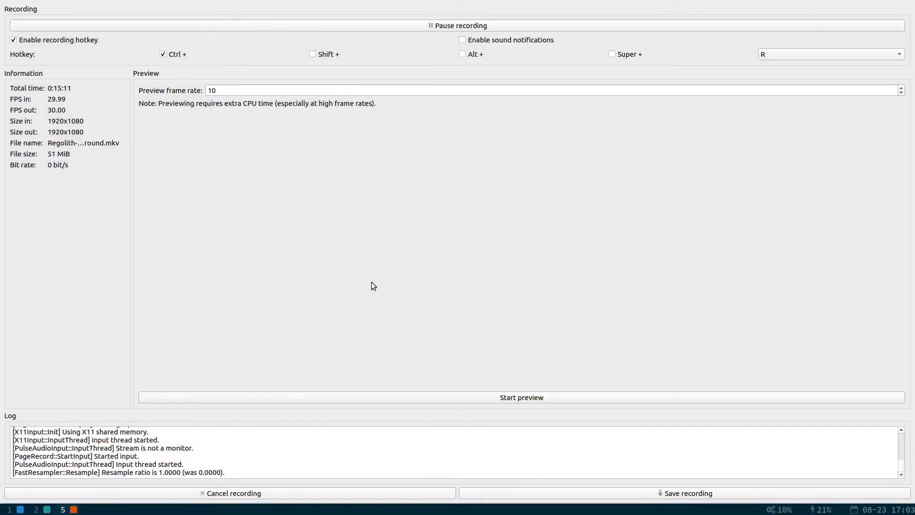
key(super+1)
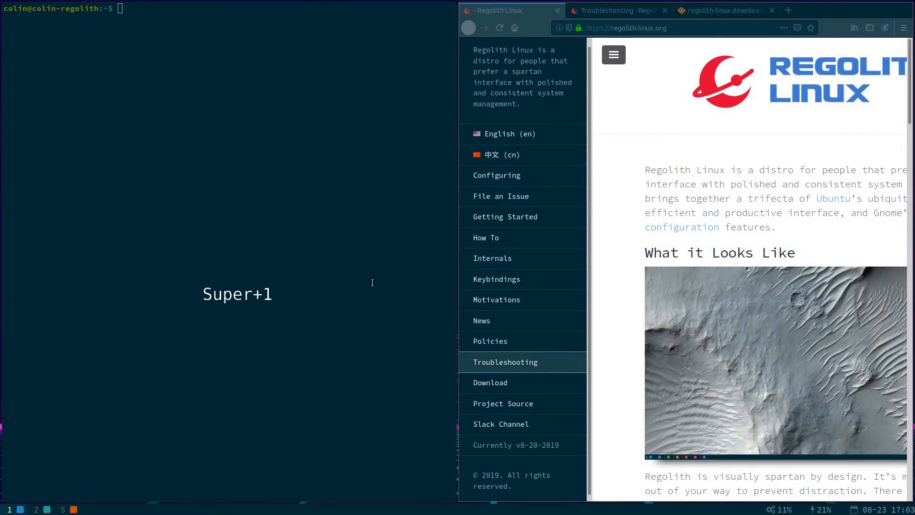
key(super+Left)
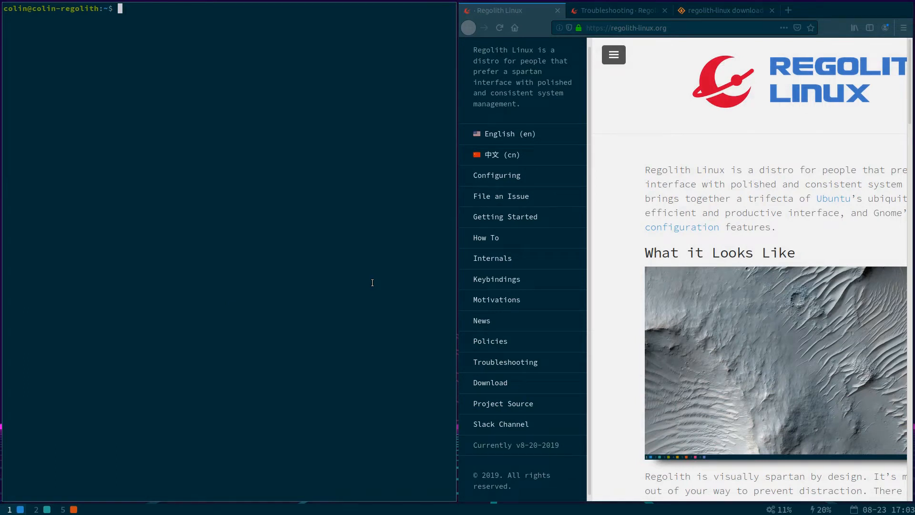
key(super+shift+q)
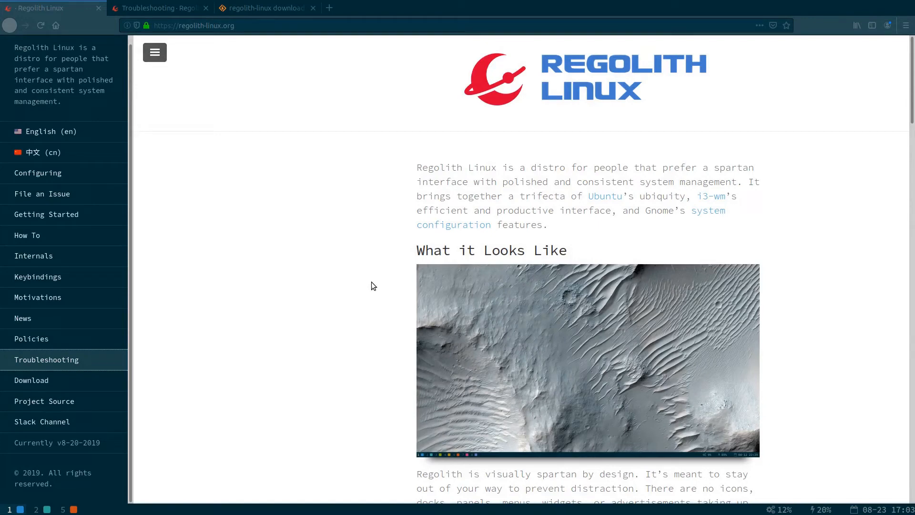
Switch to workspace 3, start Terminal from the application launcher, and close its window
key(super+3)
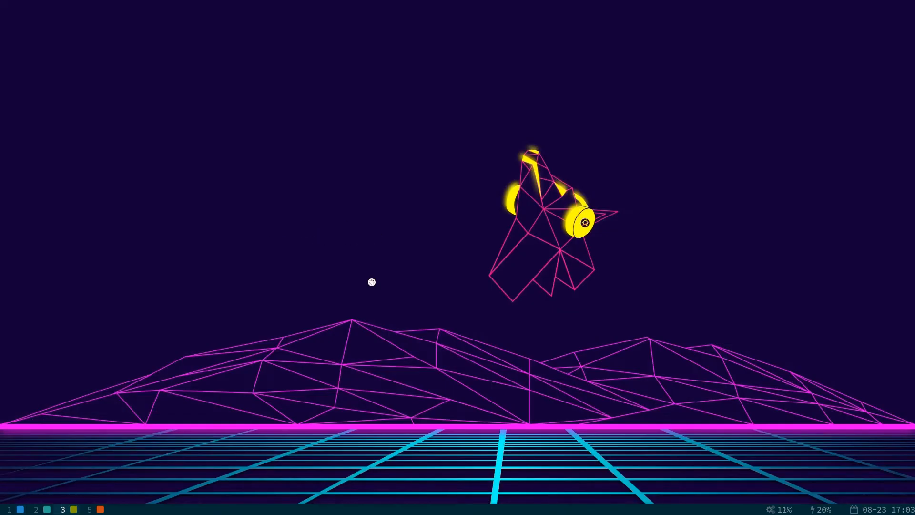
key(super+space)
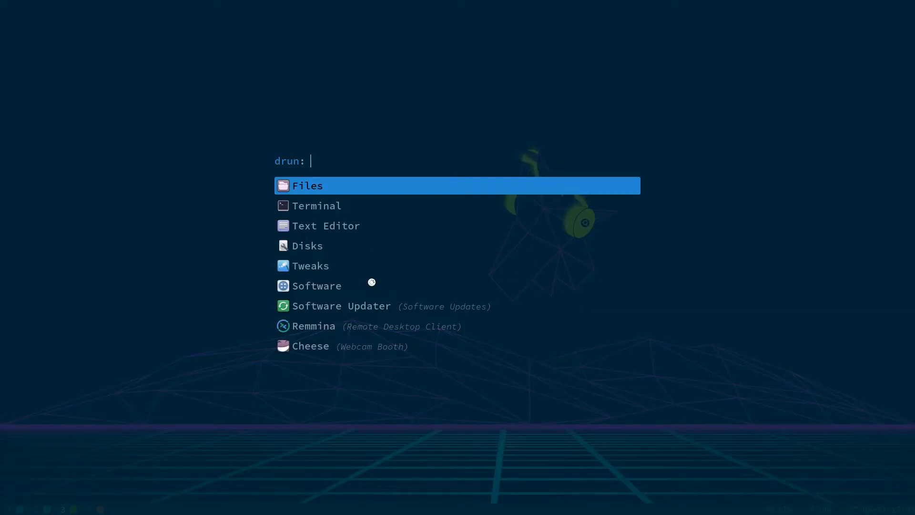
key(Down)
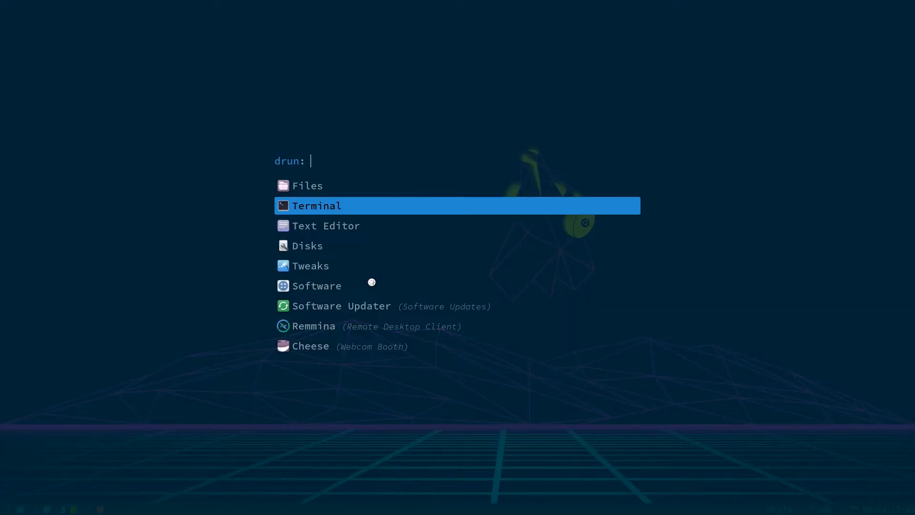
key(Return)
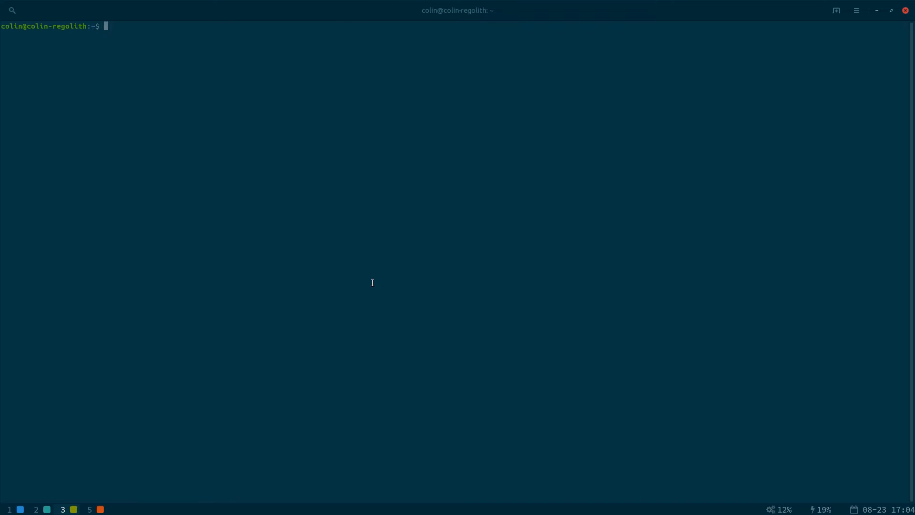
click(906, 10)
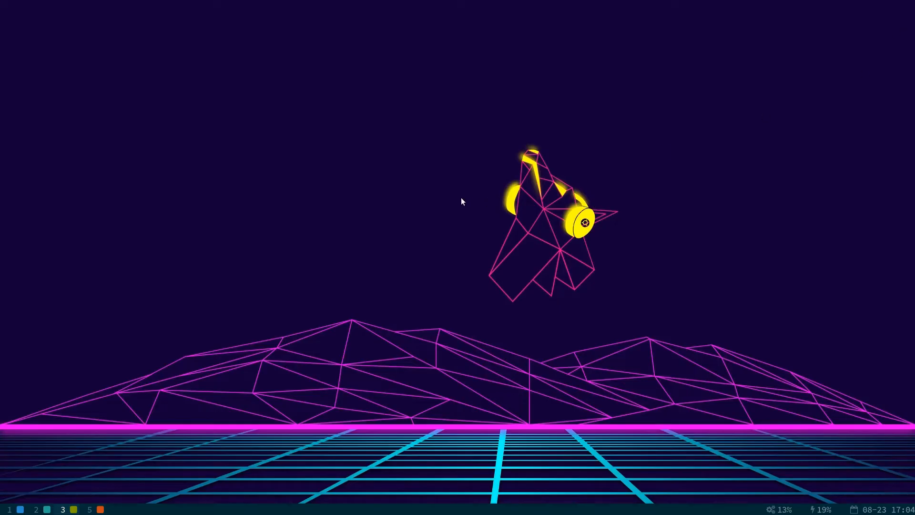
Start Terminal again on workspace 3 from the application launcher
key(super+space)
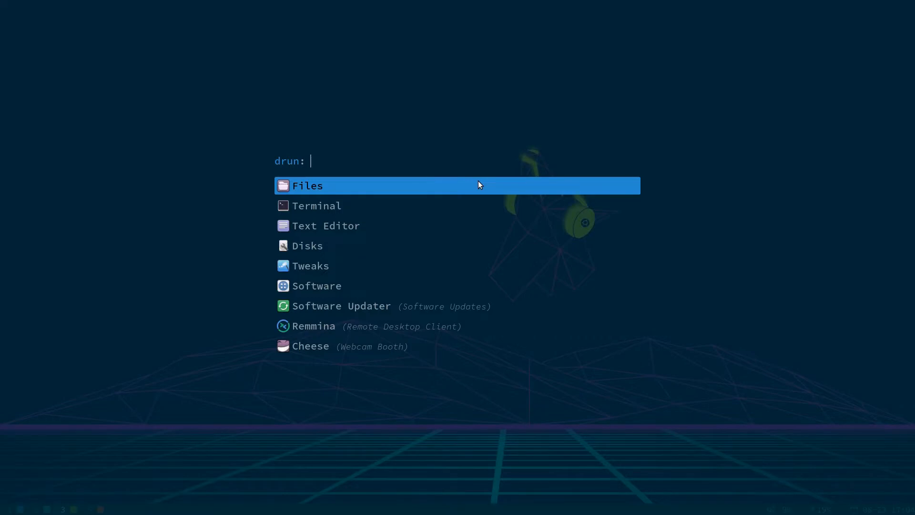
key(Down)
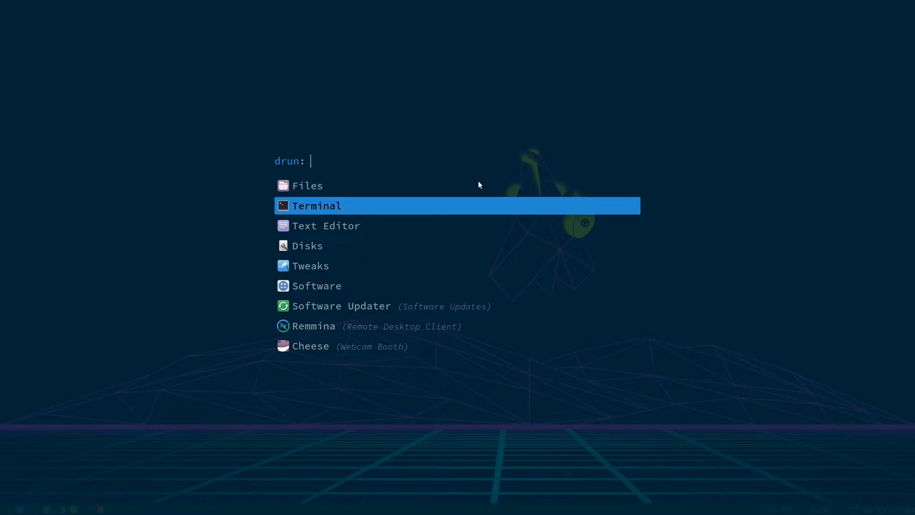
key(Return)
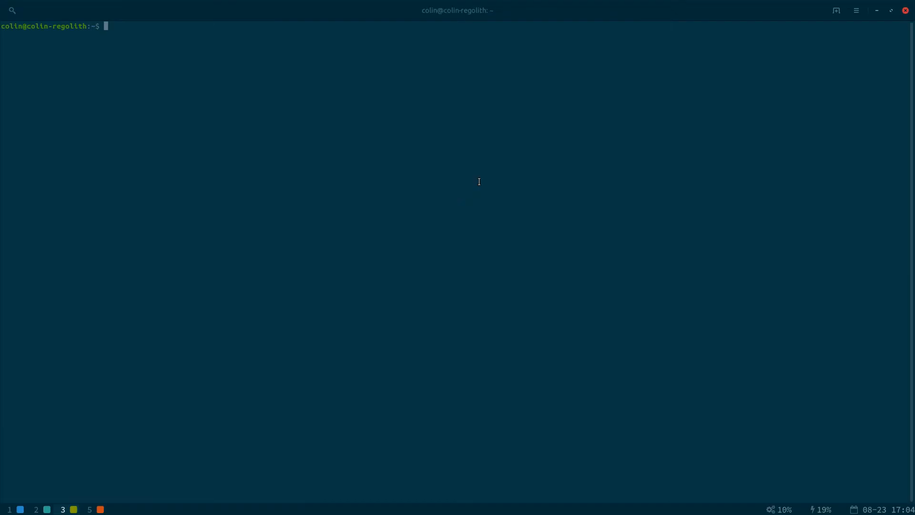
Switch to the empty workspace 4 and start Software from the application launcher
key(super+4)
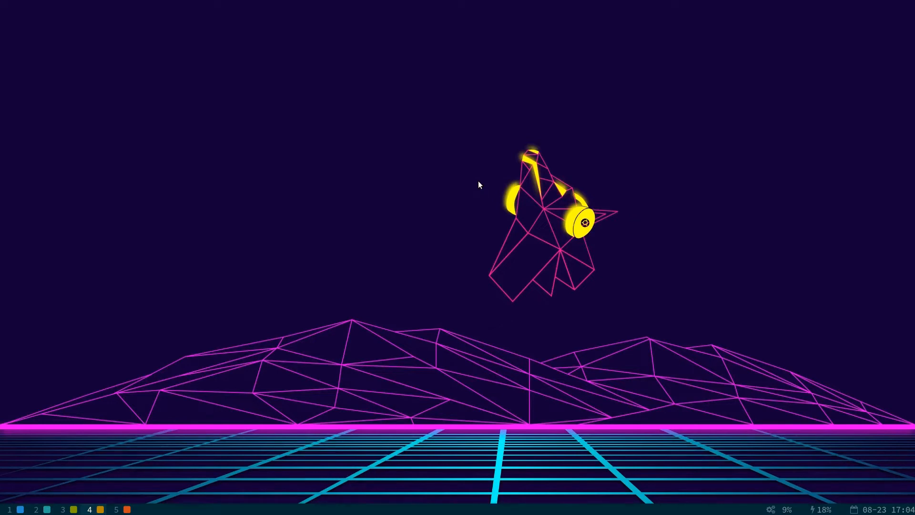
key(super+space)
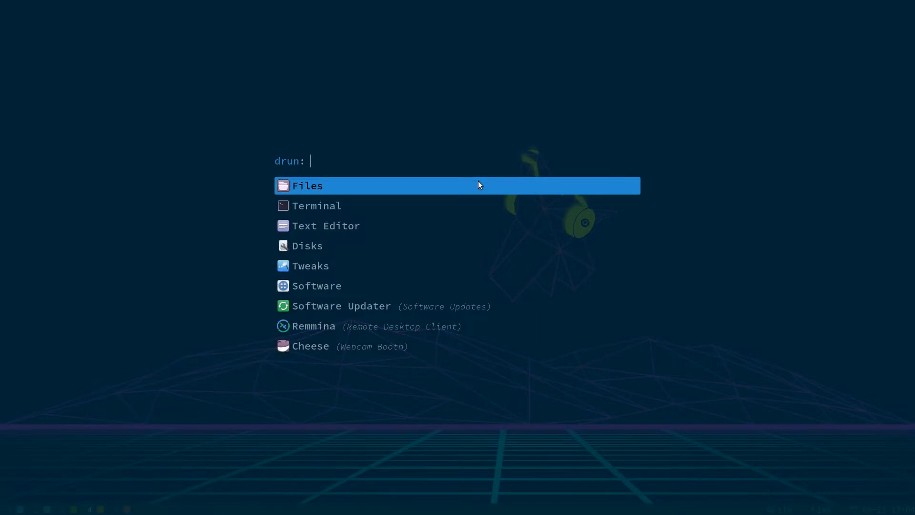
key(Down)
key(Down)
key(Down)
key(Down)
key(Down)
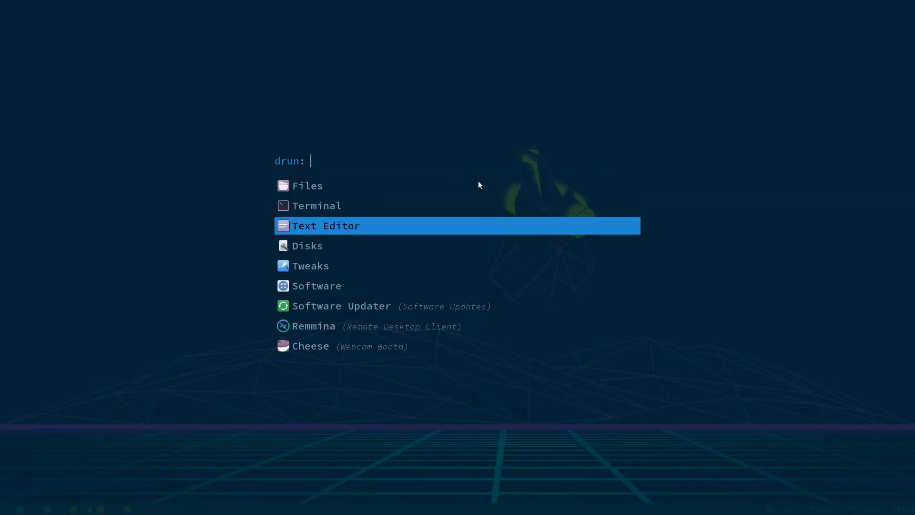
key(Return)
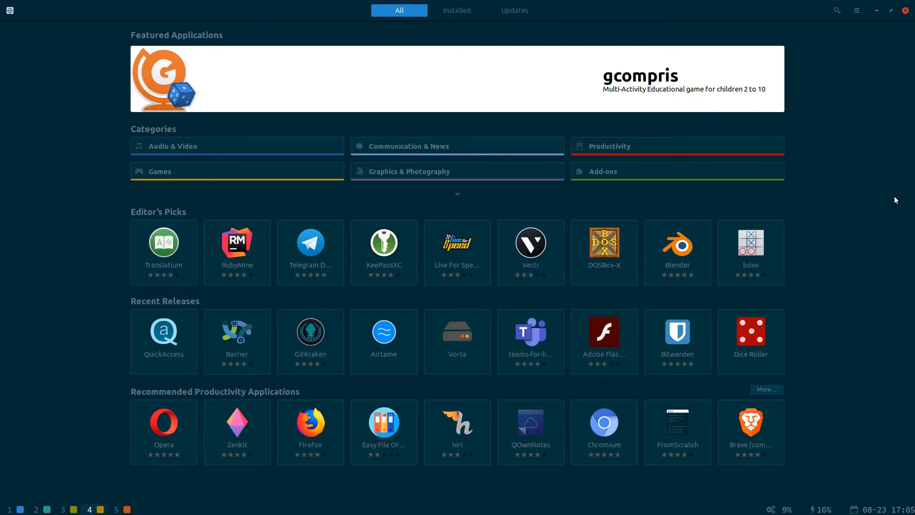
Toggle resize mode on and off, and do the same with fullscreen for the Software window
key(super+r)
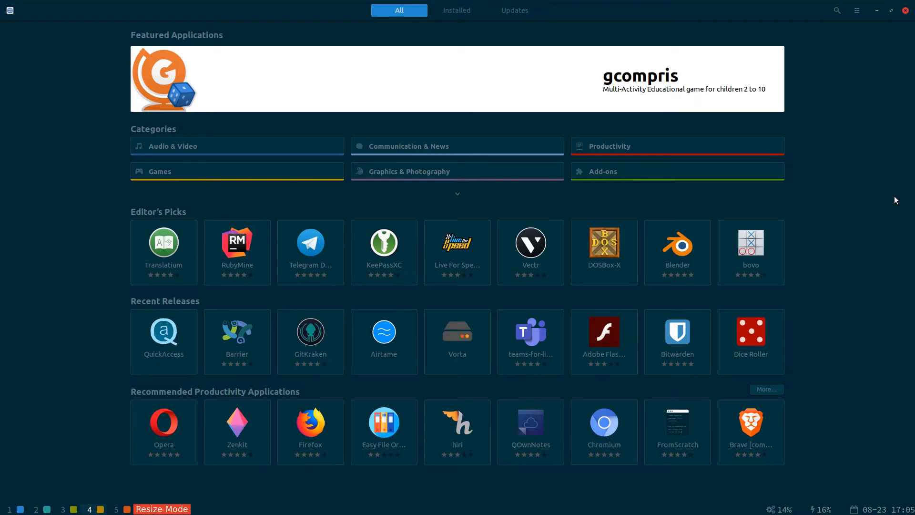
key(super+r)
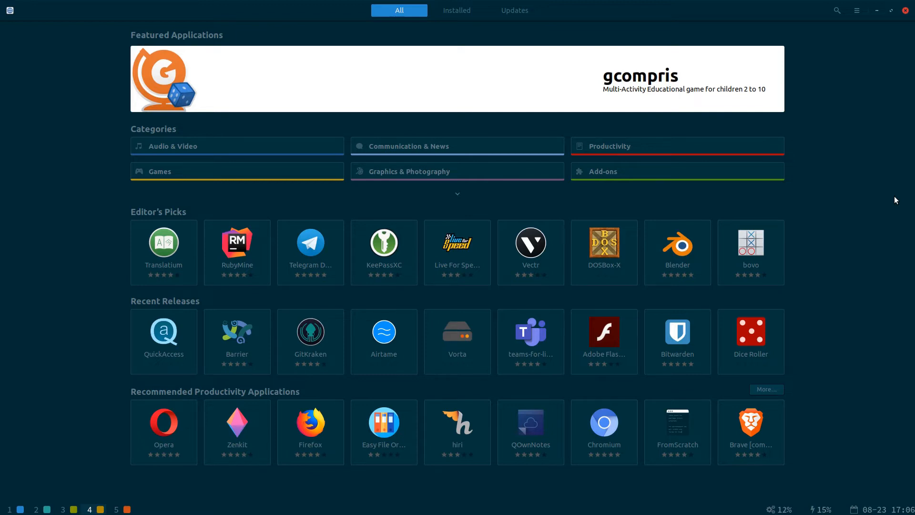
key(super+f)
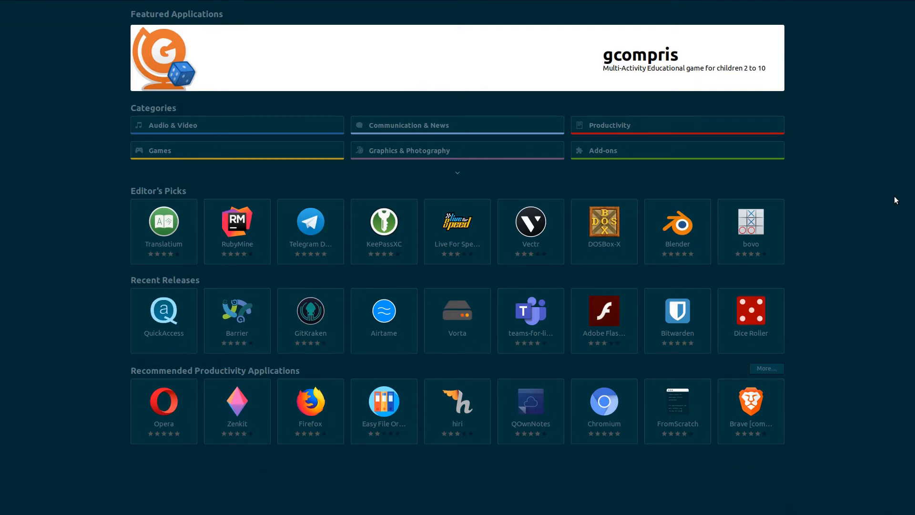
key(super+f)
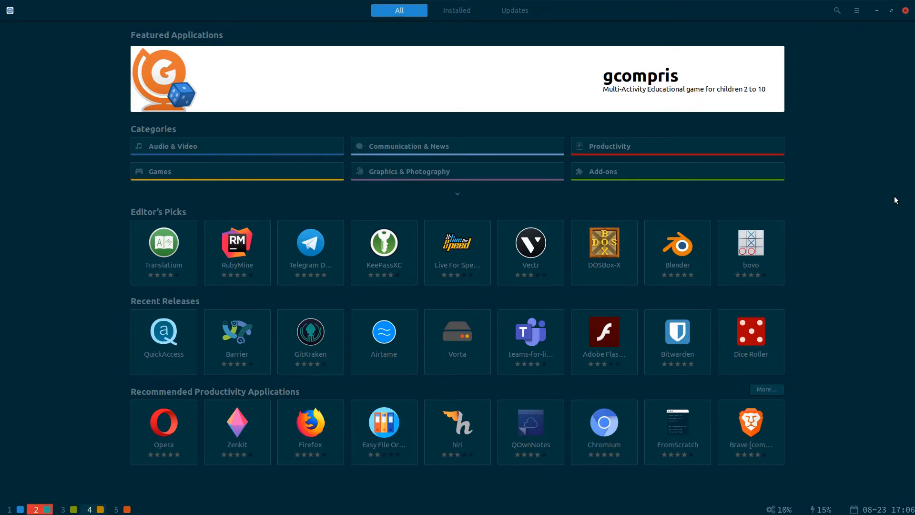
Switch to workspace 2 and close the Files window beside the terminal
key(super+2)
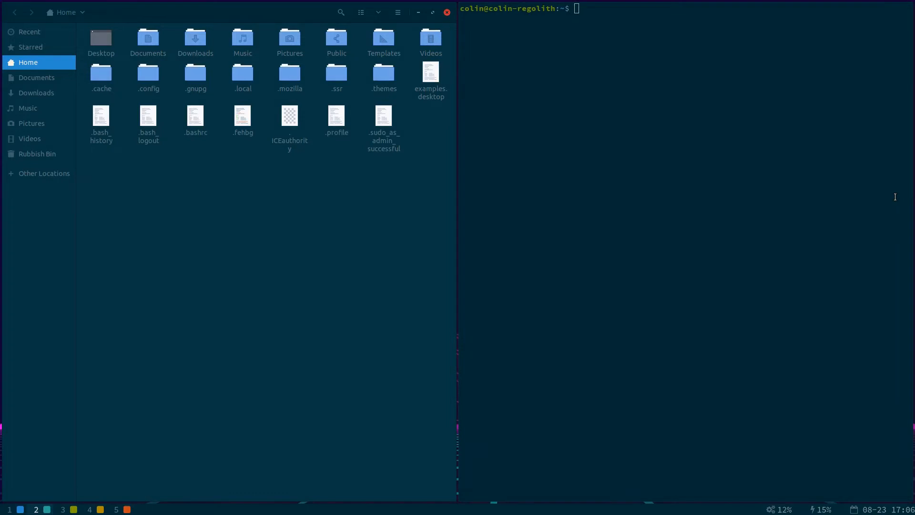
key(ctrl+q)
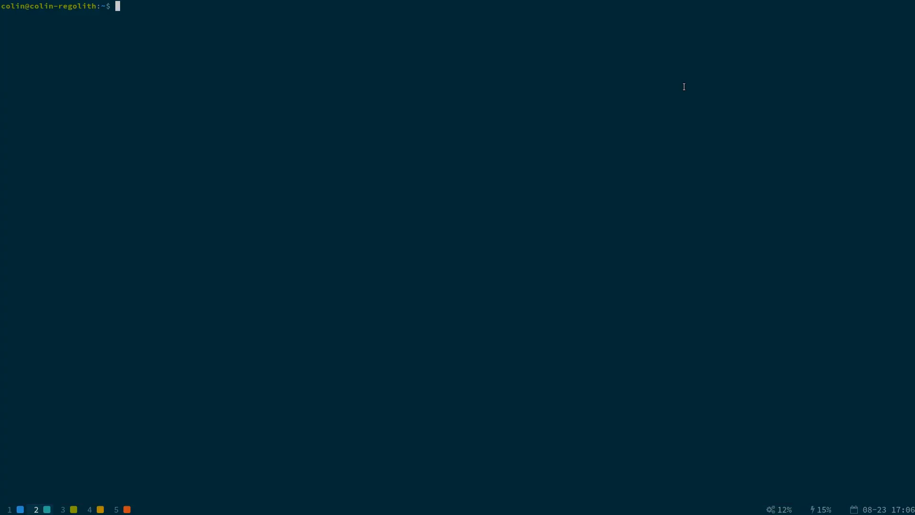
Go through workspace 3 to workspace 4 and open a Files window beside Software
key(super+3)
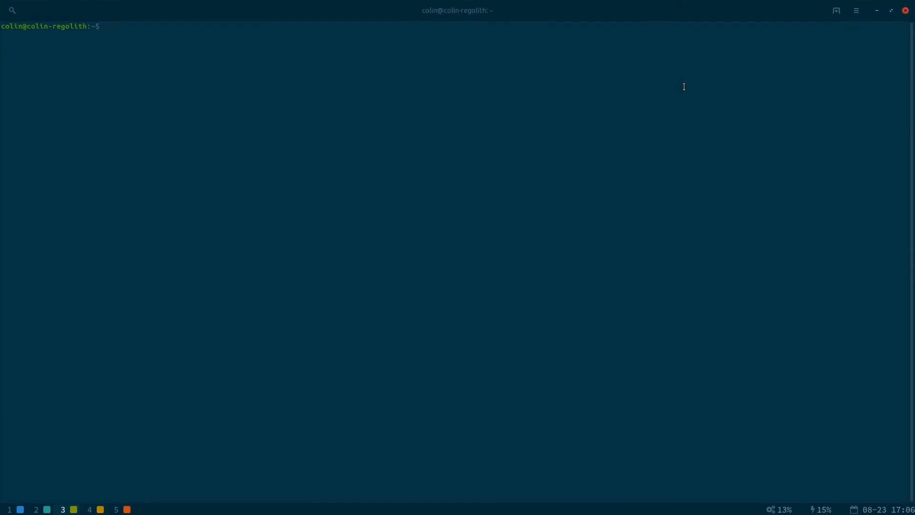
key(super+4)
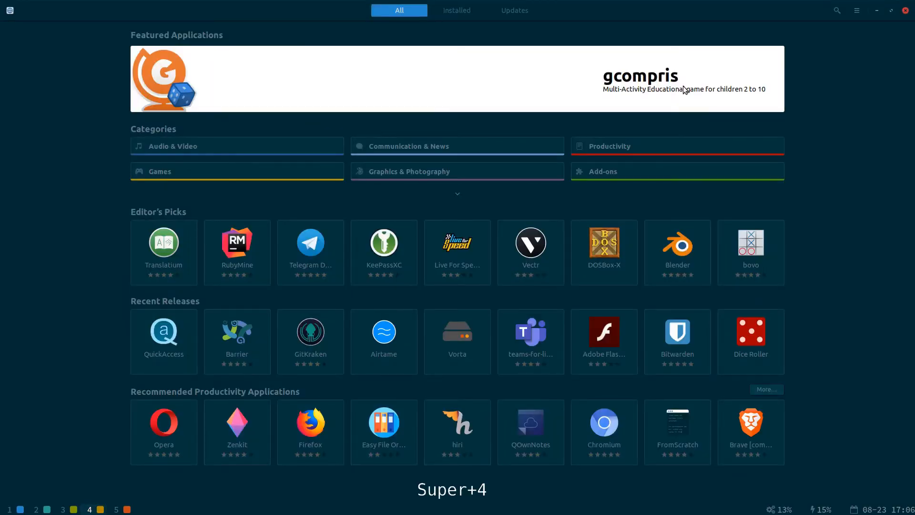
key(super+shift+n)
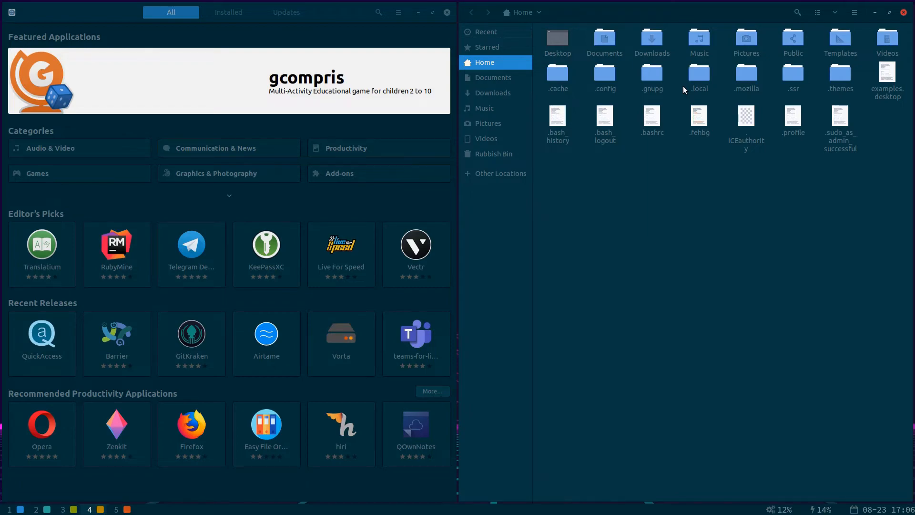
Switch to the terminal on workspace 3 and back to Software and Files on workspace 4
key(super+3)
key(alt+space)
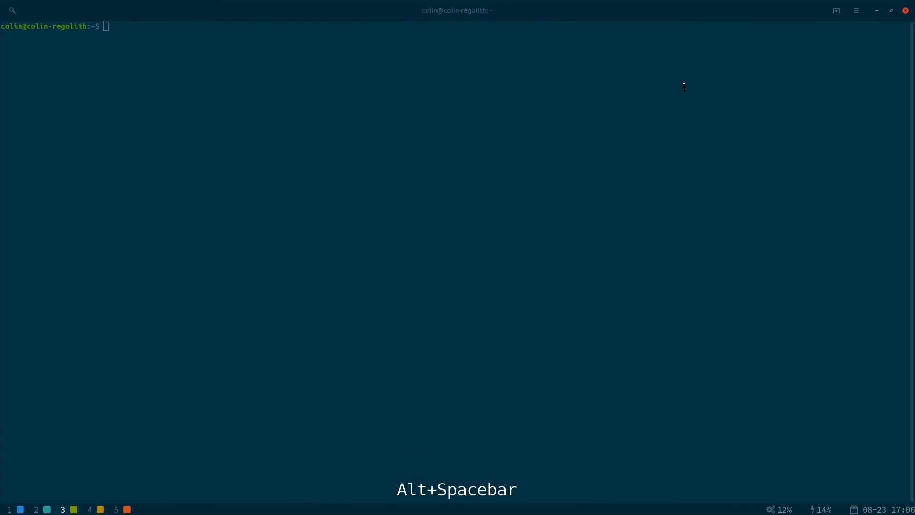
key(Return)
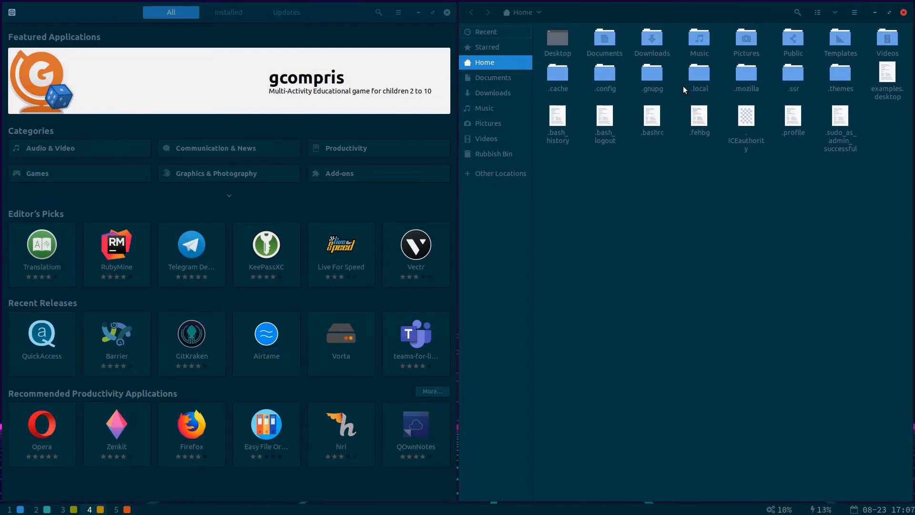
Enter resize mode and widen the Files window on workspace 4 until Software is only a narrow strip
key(super+r)
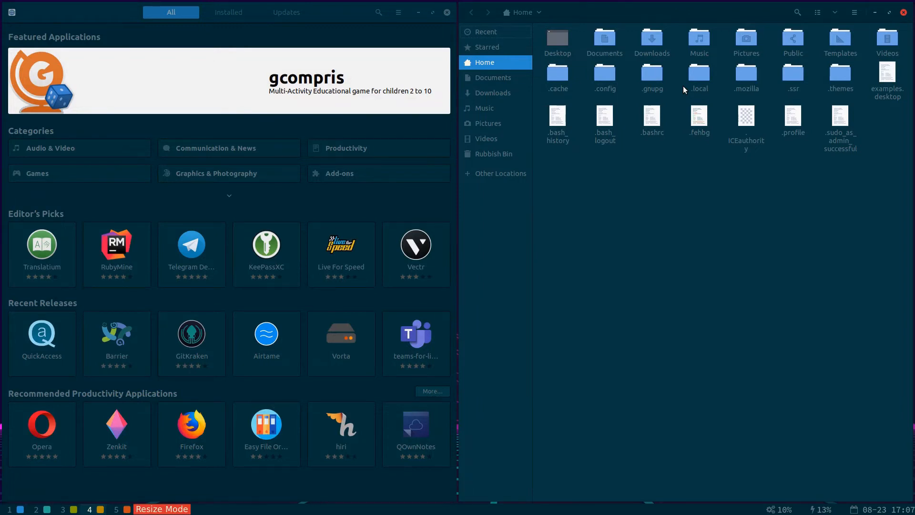
key(Right)
key(Right)
key(Right)
key(Right)
key(Right)
key(Right)
key(Right)
key(Right)
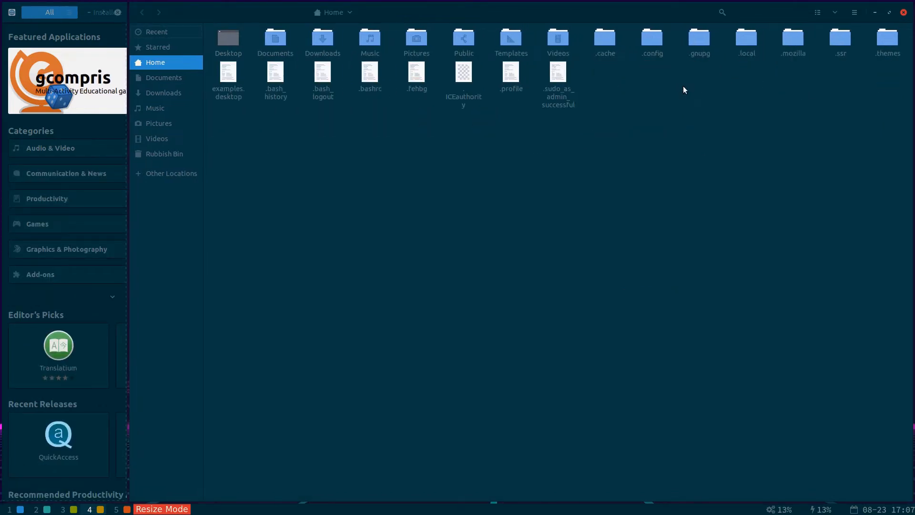
Shrink the Files window in resize mode until it is a narrow strip beside a wide Software window
key(Left)
key(Left)
key(Left)
key(Left)
key(Left)
key(Left)
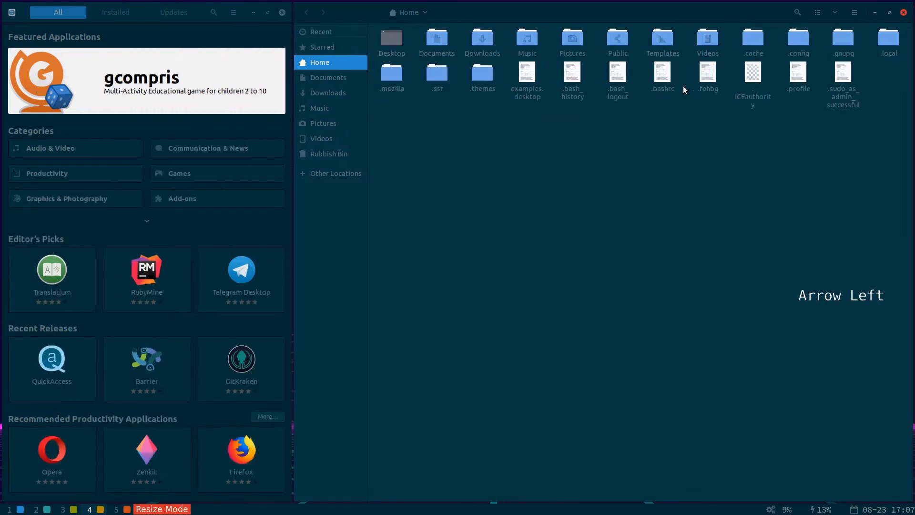
key(Left)
key(Left)
key(Left)
key(Left)
key(Left)
key(Left)
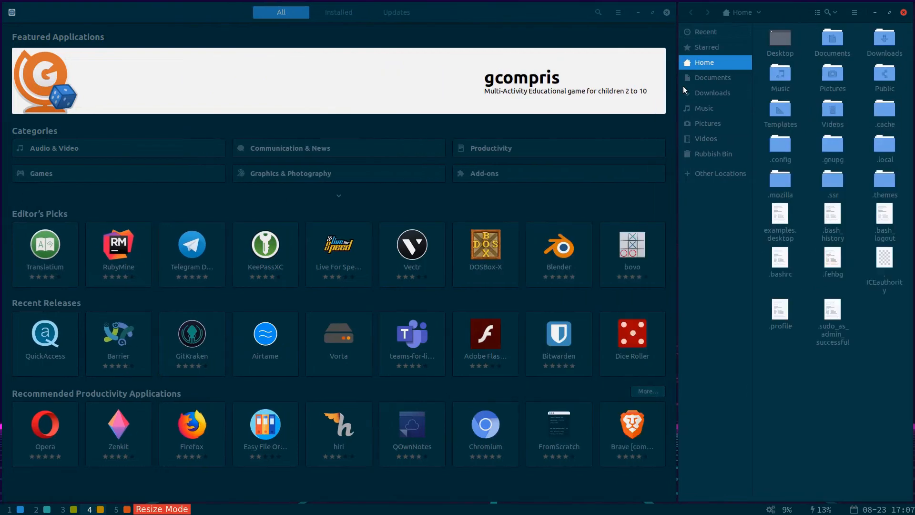
key(Left)
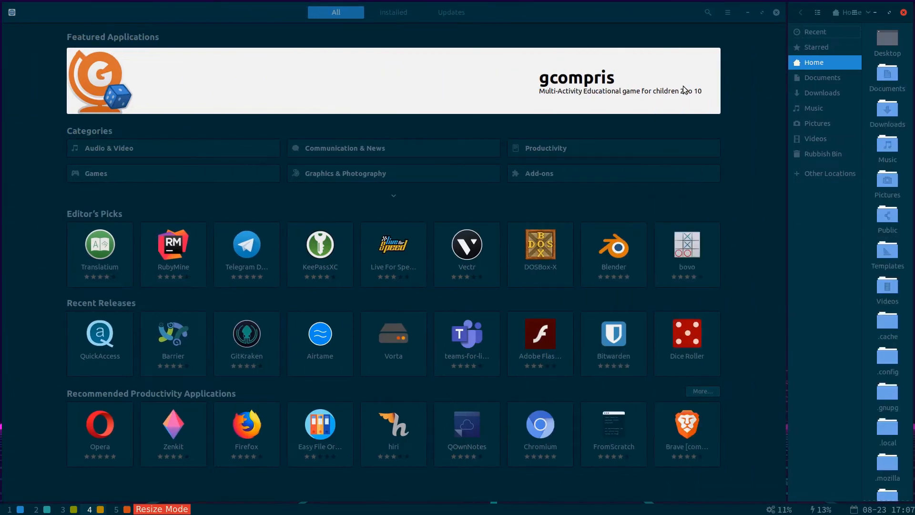
Widen the Files window again in resize mode until it takes up more than half of the workspace
key(Right)
key(Right)
key(Right)
key(Right)
key(Right)
key(Right)
key(Right)
key(Right)
key(Right)
key(Right)
key(Right)
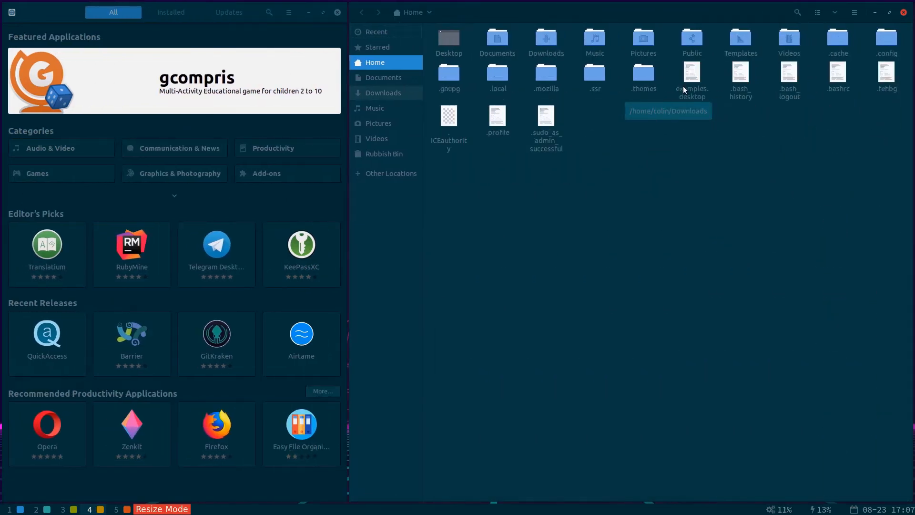
Narrow the Files window until Files and Software share the workspace width equally
key(Left)
key(Left)
key(Left)
key(Left)
key(Left)
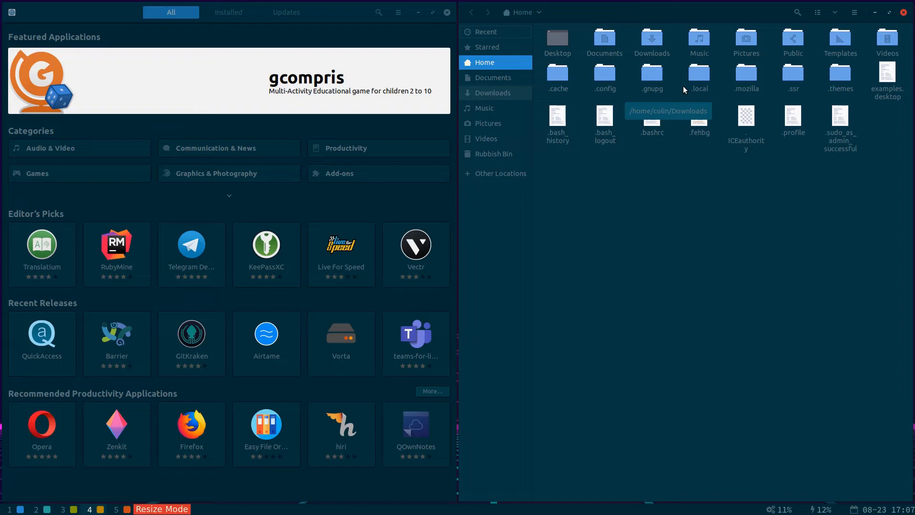
Try to toggle floating for the Files and Software windows, and clear the stray text from the Software search
key(super+shift+f)
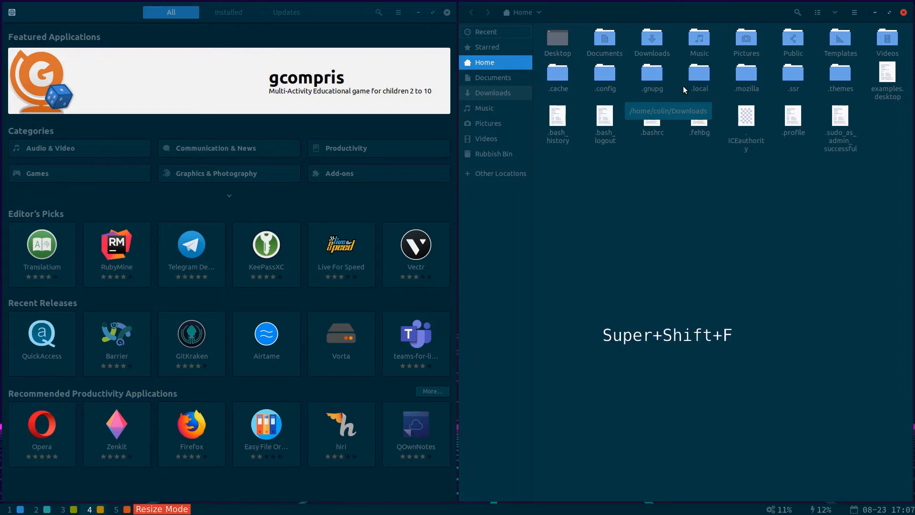
text(F)
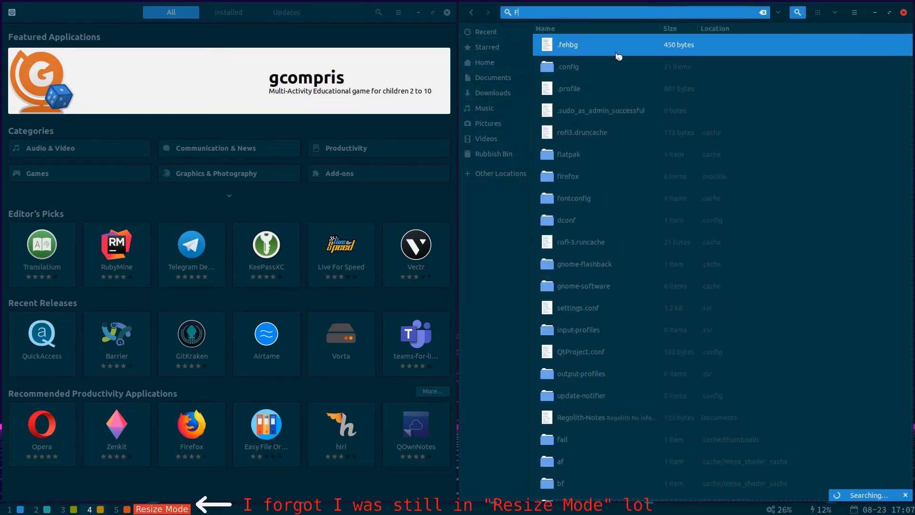
click(339, 13)
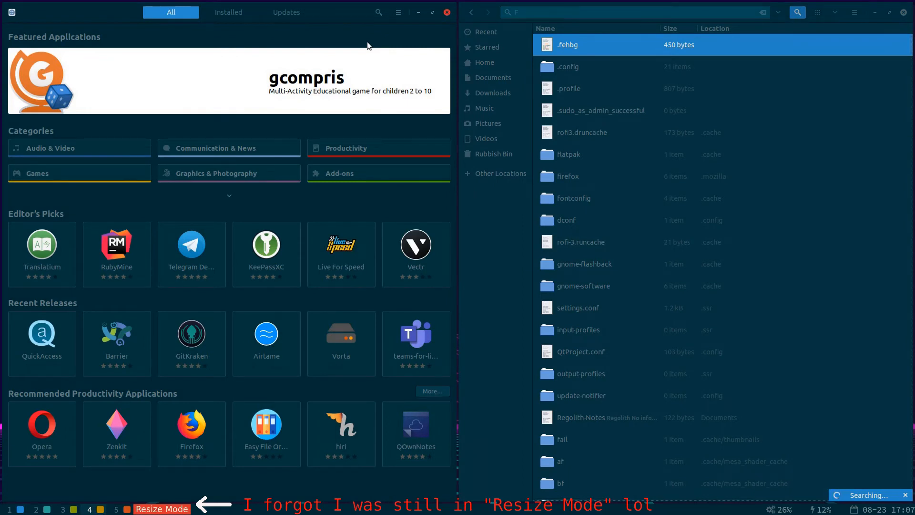
text(F)
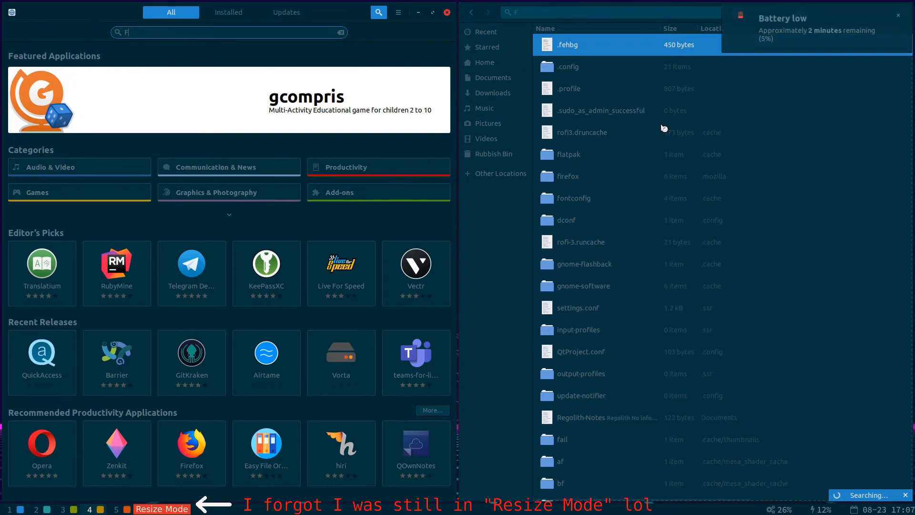
text(F)
key(BackSpace)
key(BackSpace)
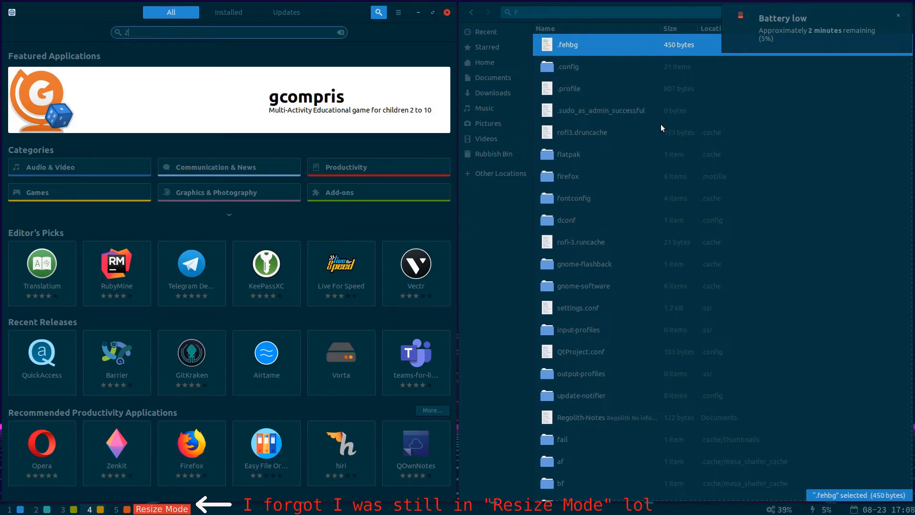
Try switching to workspace 2 from the Files window, cancel the stray file searches, and leave resize mode
click(843, 113)
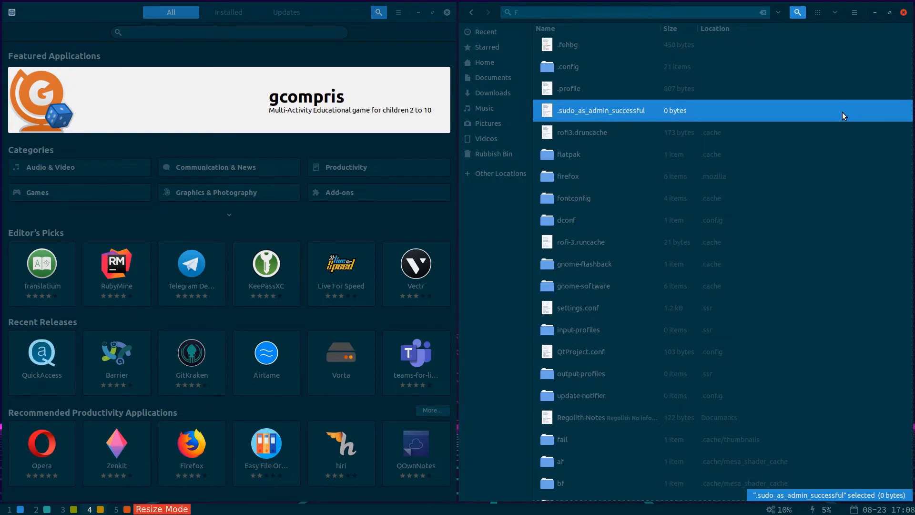
text(2)
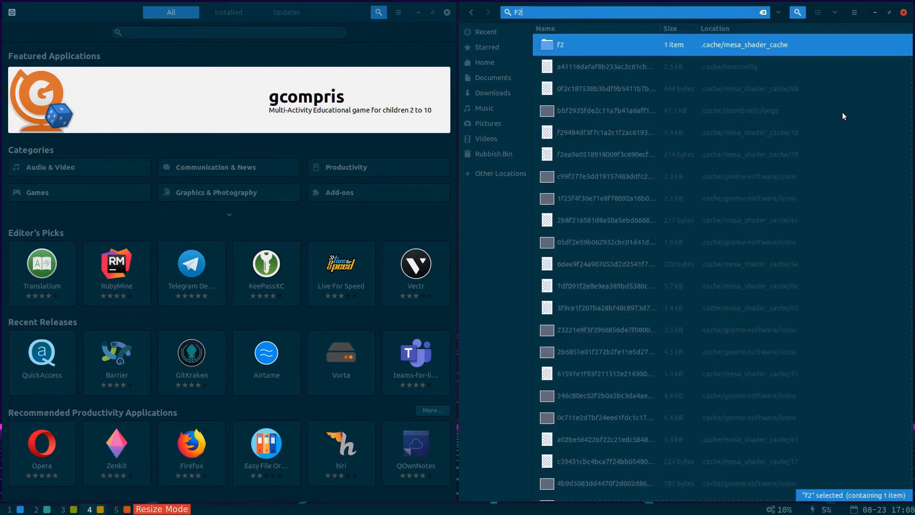
key(Escape)
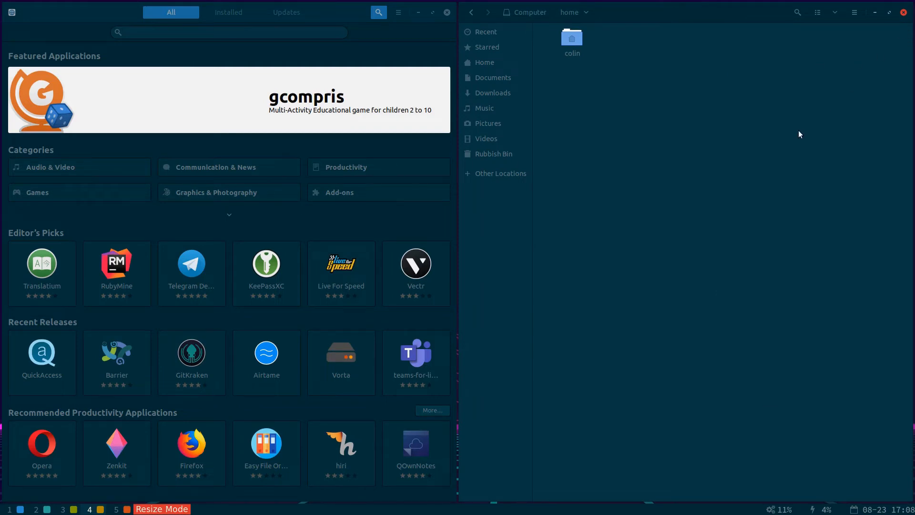
text(2)
key(Escape)
text(2)
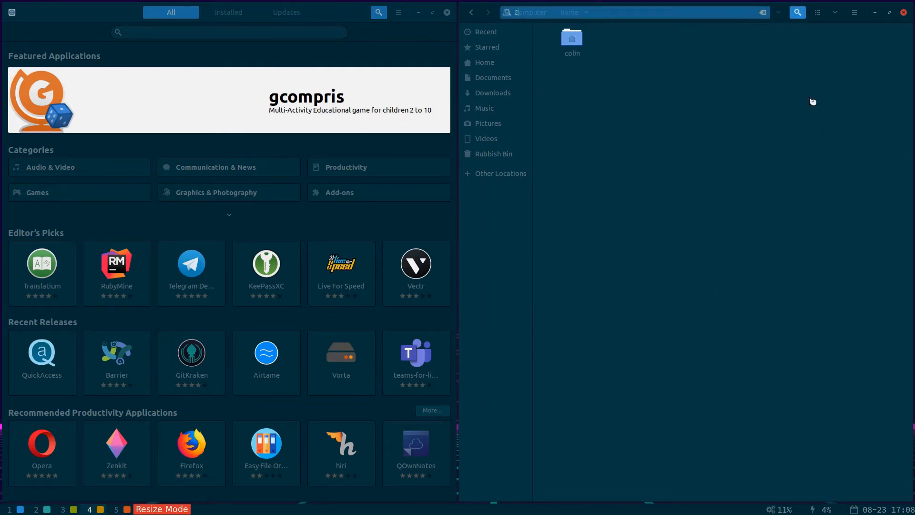
key(Escape)
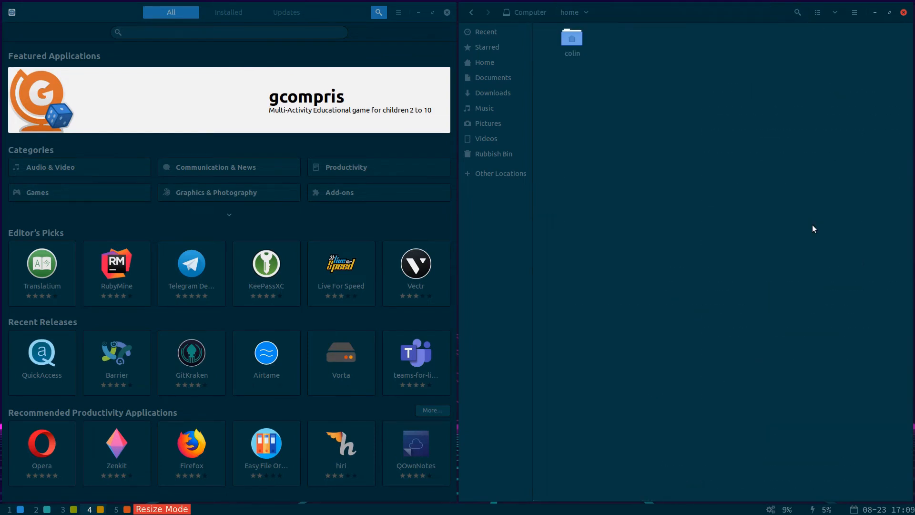
key(Escape)
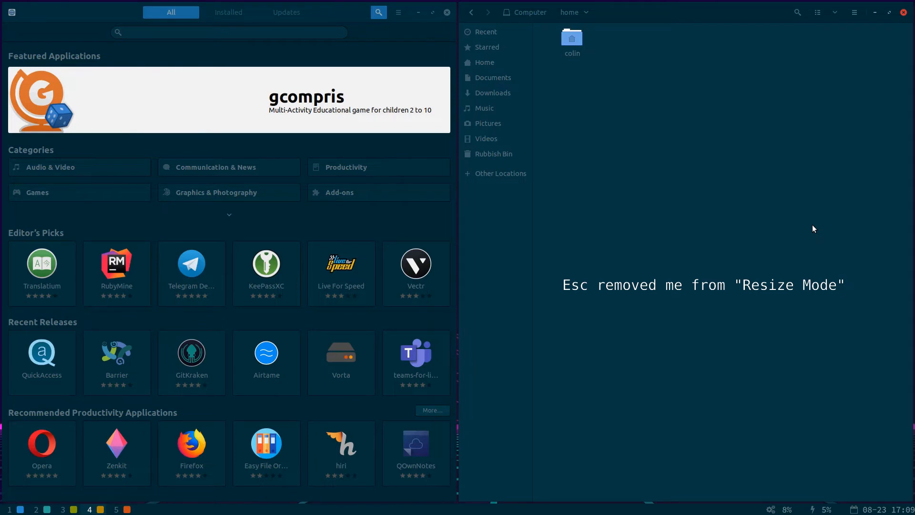
Make the Files window float over Software and move it slightly down and to the right
key(super+shift+f)
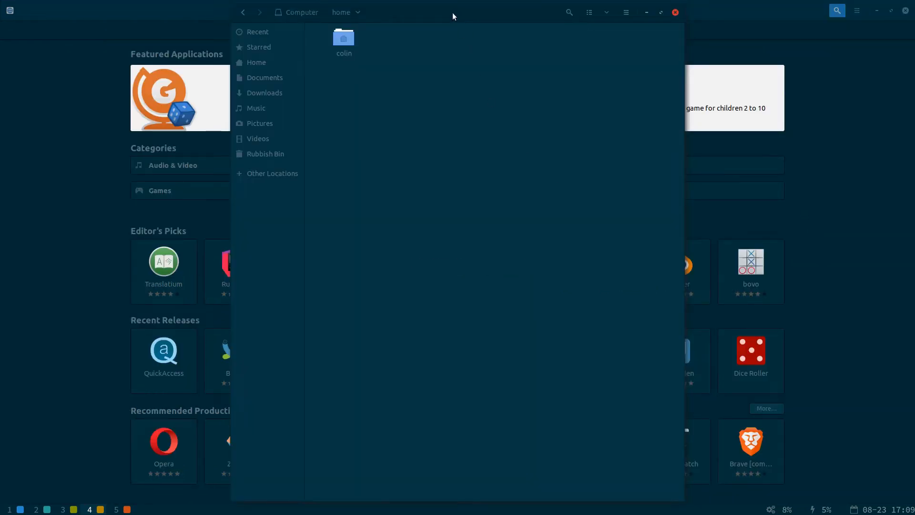
drag(453, 15, 475, 27)
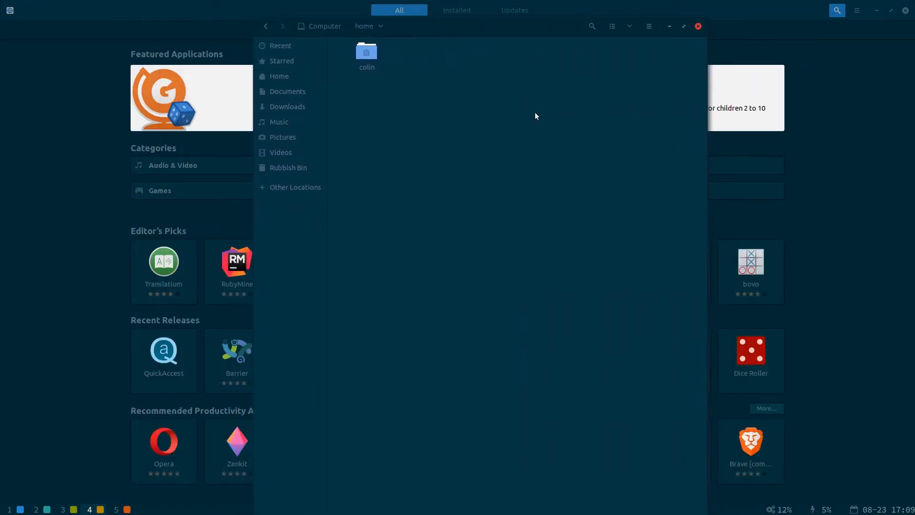
Go through workspaces 1, 2 and 3 and return to the floating Files window on workspace 4
key(super+1)
key(super+2)
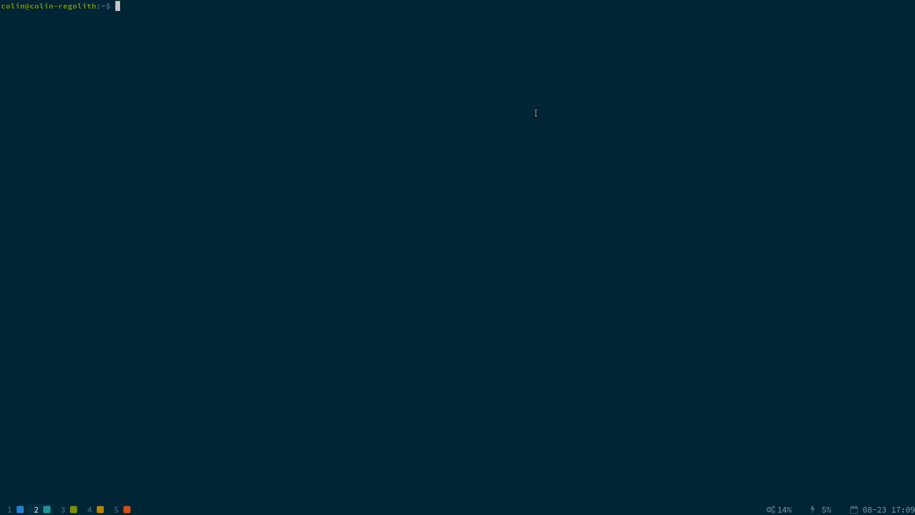
key(super+3)
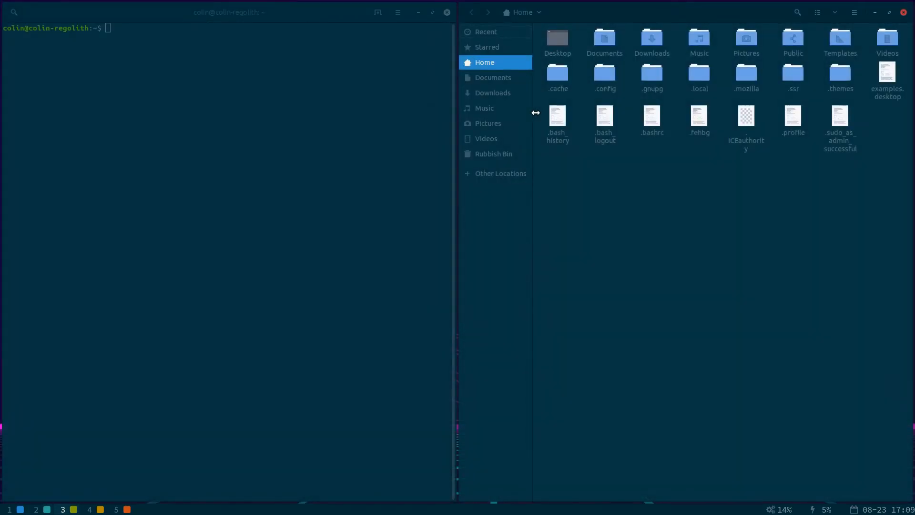
key(super+4)
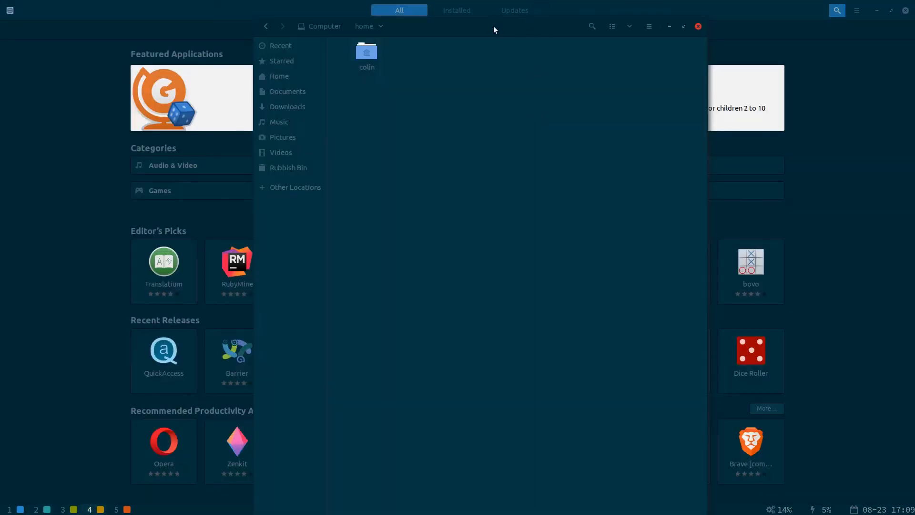
Move the floating Files window down and to the left over Software, and return it to the tiled layout
drag(494, 26, 421, 38)
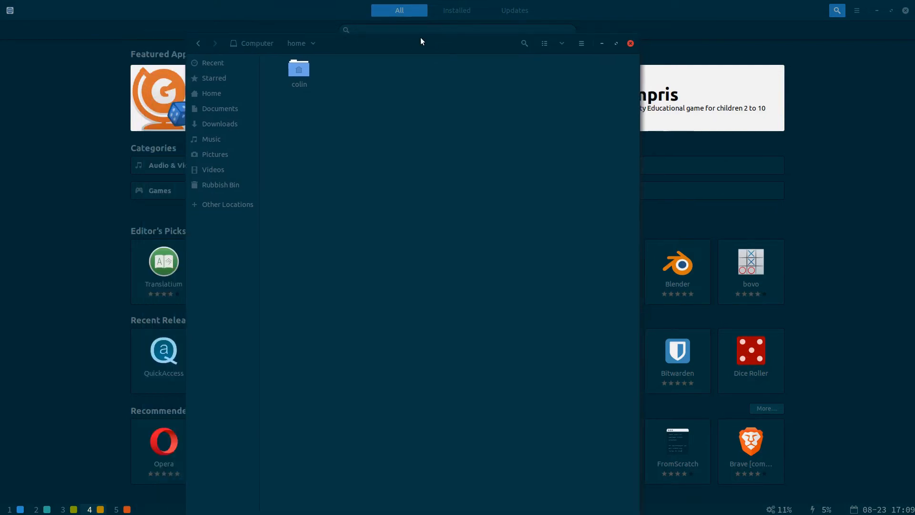
drag(421, 38, 421, 38)
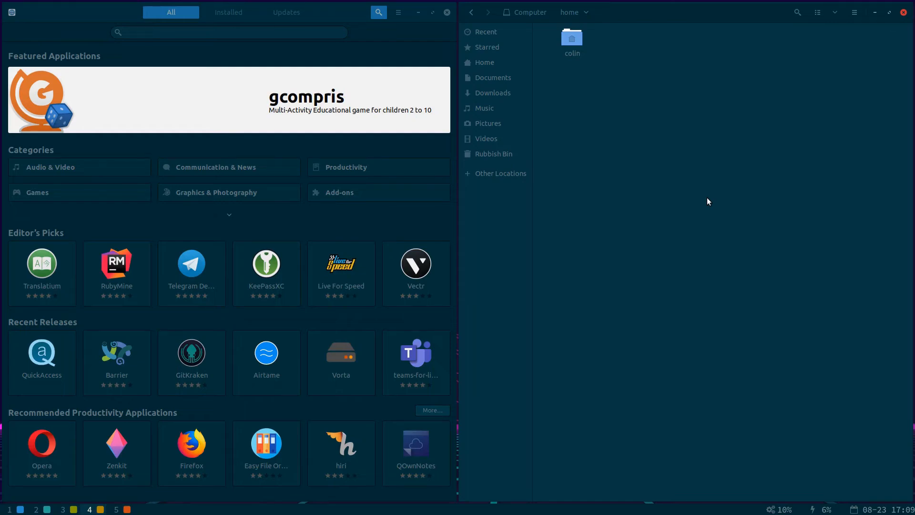
Switch to the browser on workspace 1 and open the Regolith Keybindings page in a new tab
key(super+1)
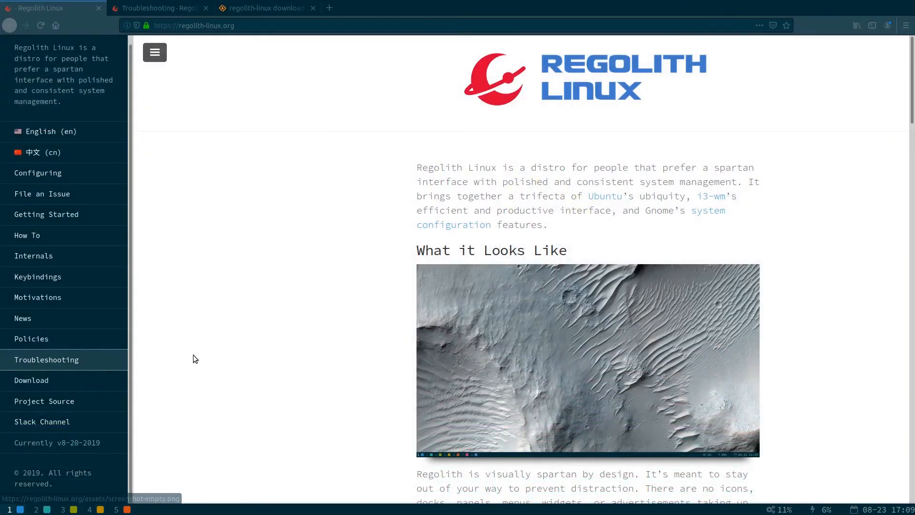
right_click(29, 275)
click(77, 279)
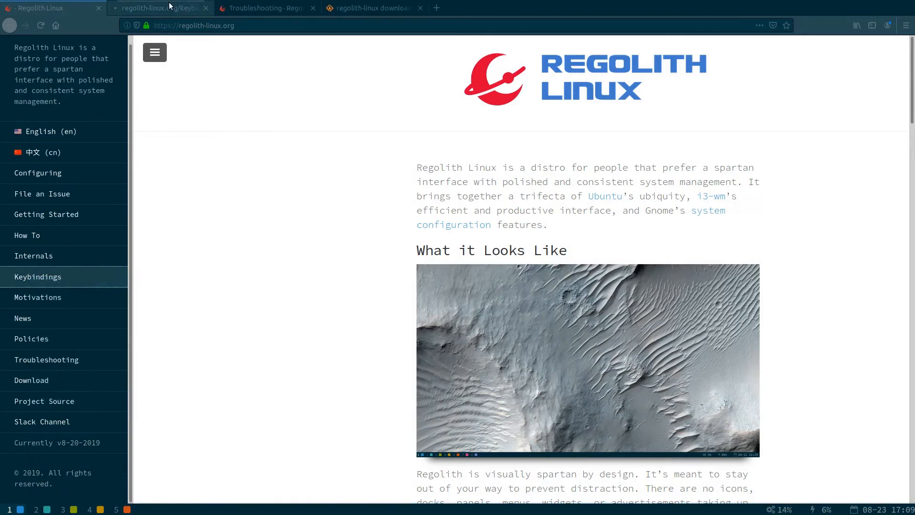
click(136, 8)
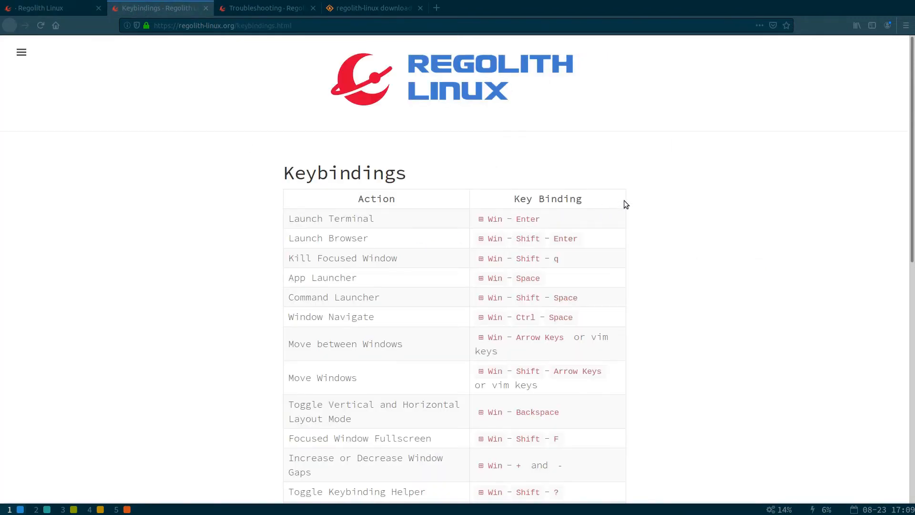
Look through the table of keybindings and return to the Regolith Linux homepage tab
scroll(626, 204, down, 5)
scroll(626, 204, up, 6)
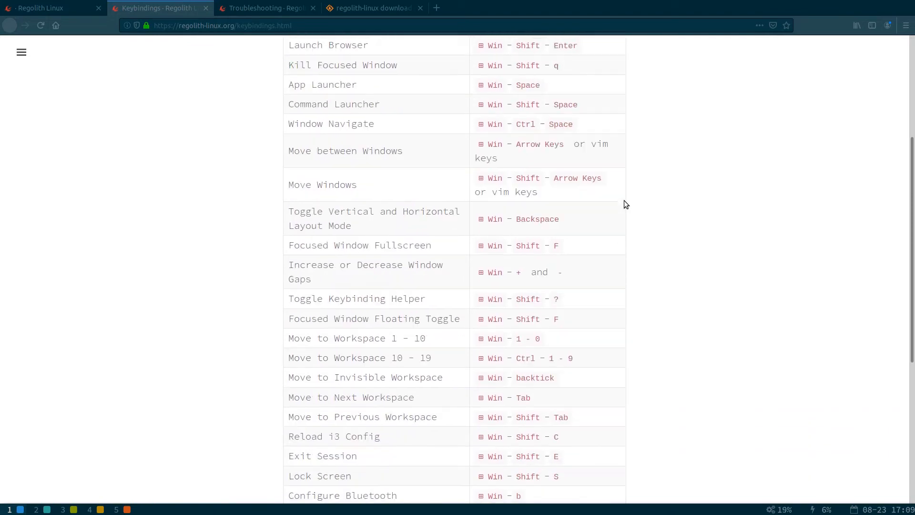
scroll(626, 204, down, 9)
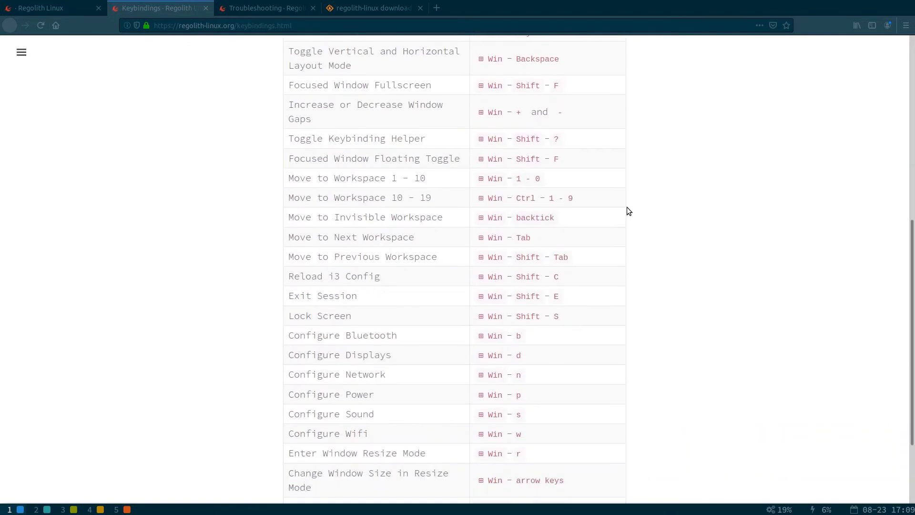
scroll(631, 212, up, 10)
click(39, 9)
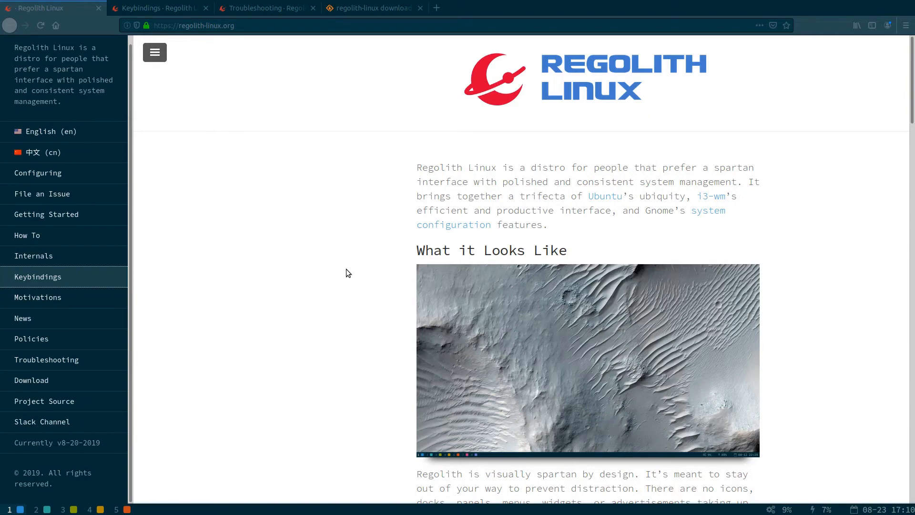
Alternate twice between the browser on workspace 1 and the terminal on workspace 2 using next and previous workspace
key(super+Tab)
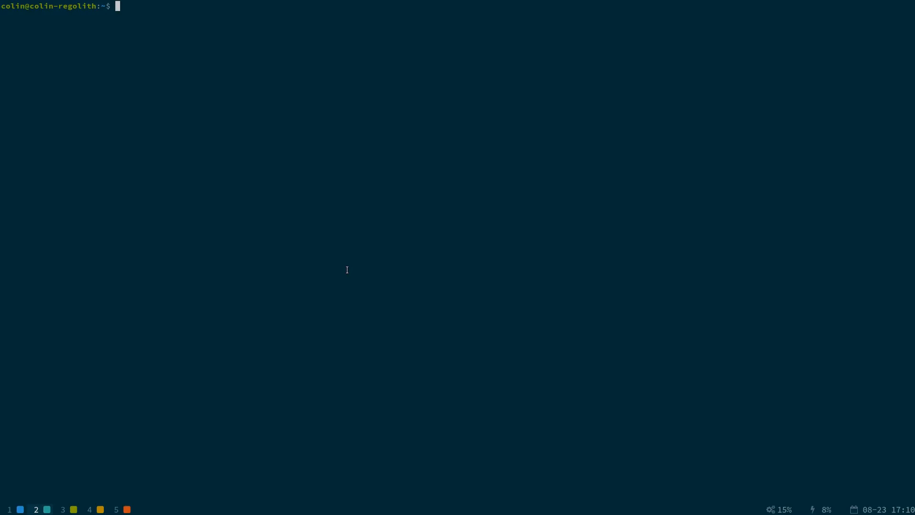
key(super+shift+Tab)
key(super+shift+Tab)
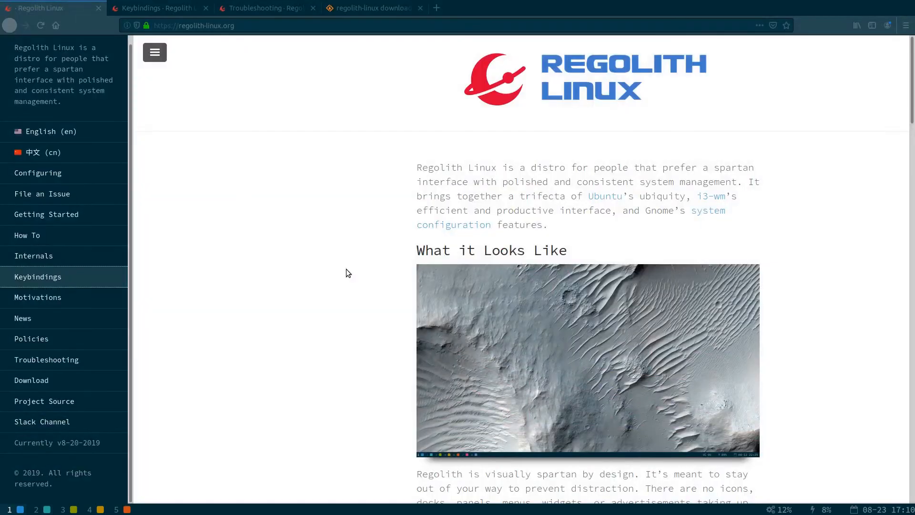
key(super+Tab)
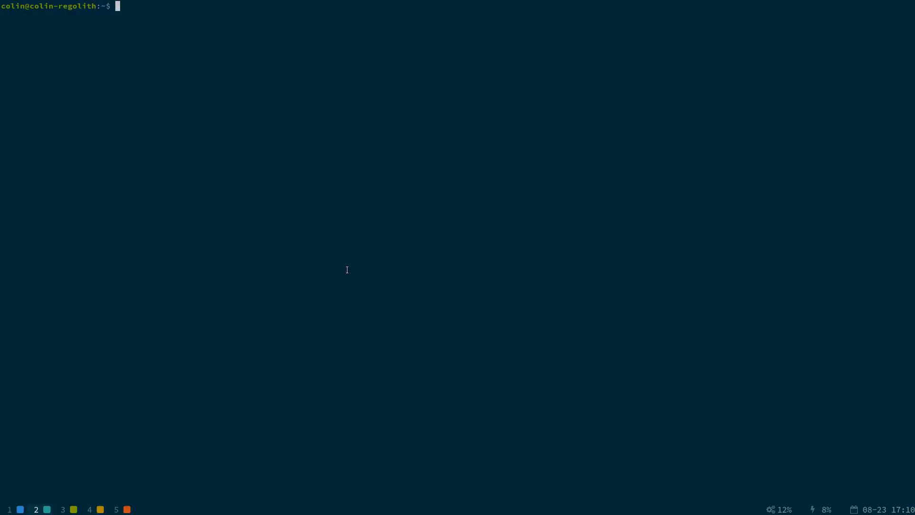
key(super+shift+Tab)
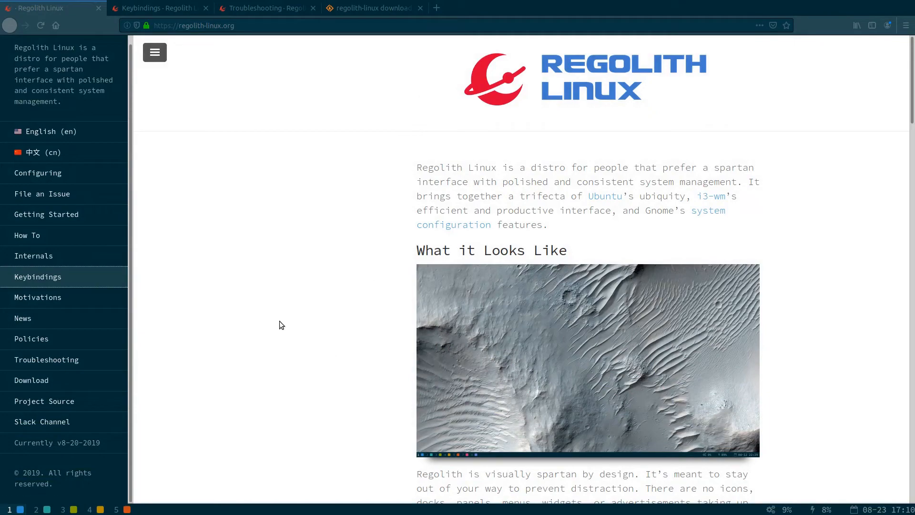
Switch to workspace 2 and on to workspace 4, focus Software's search field, and return to the browser on workspace 1
key(super+Tab)
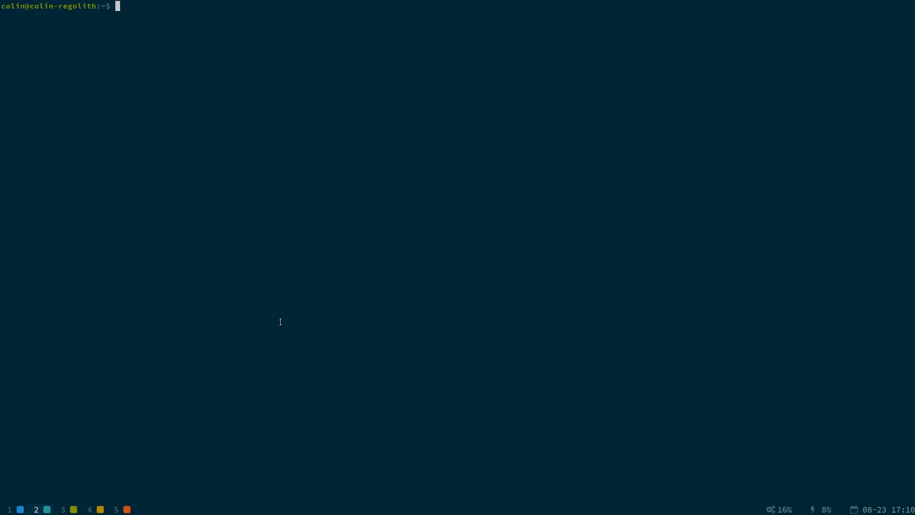
key(super+4)
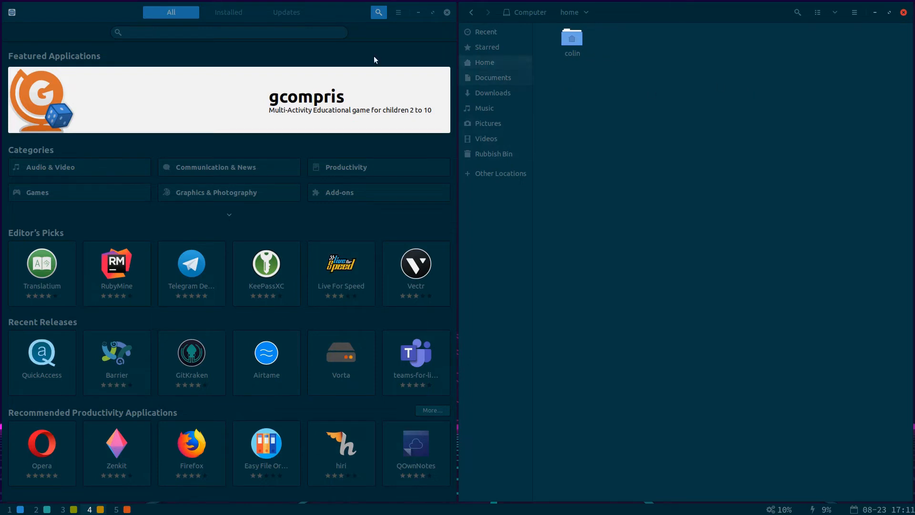
click(213, 33)
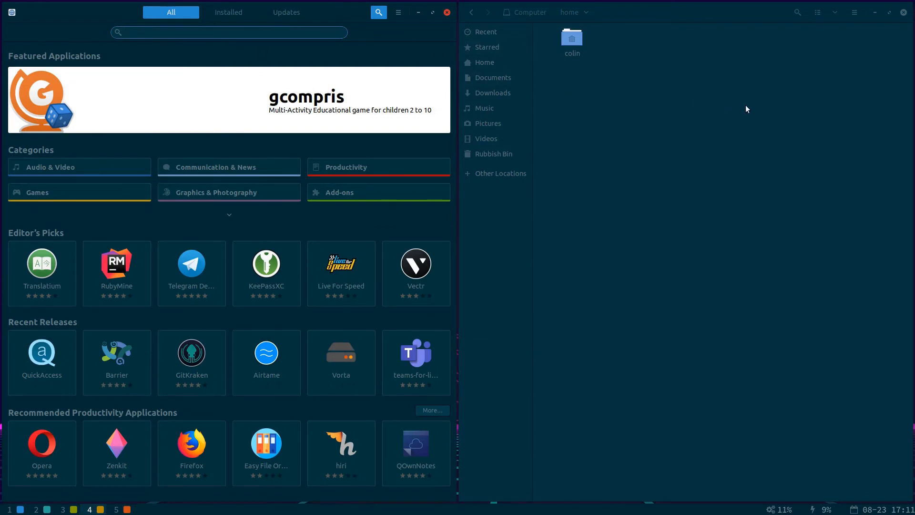
key(super+1)
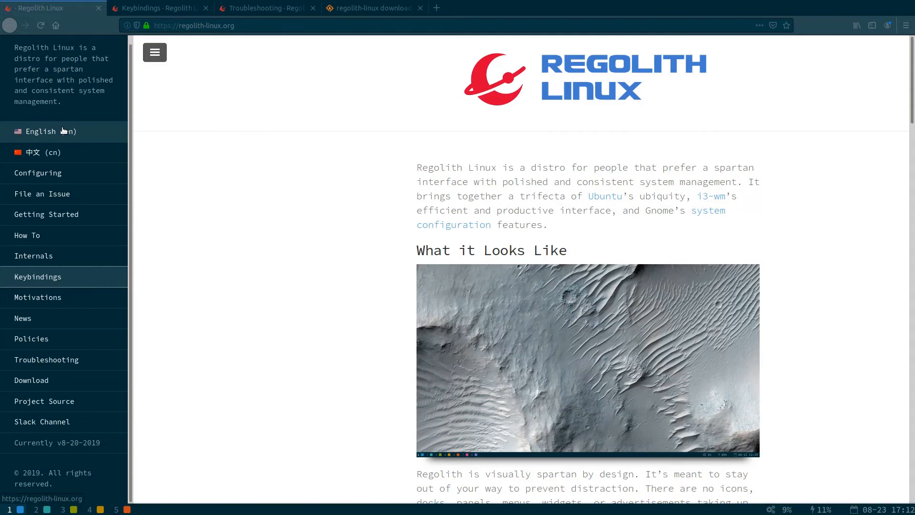
Pass through workspace 2 and close the Files windows on workspaces 3 and 4
key(super+2)
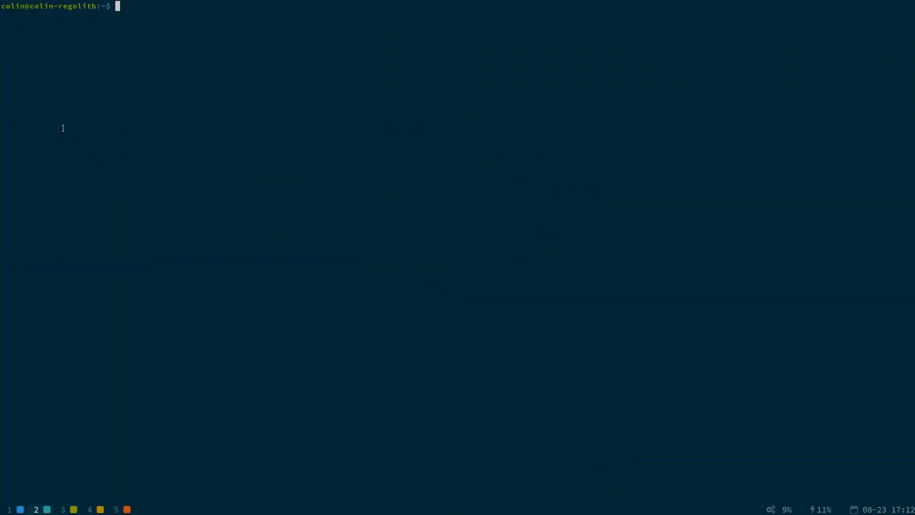
key(super+3)
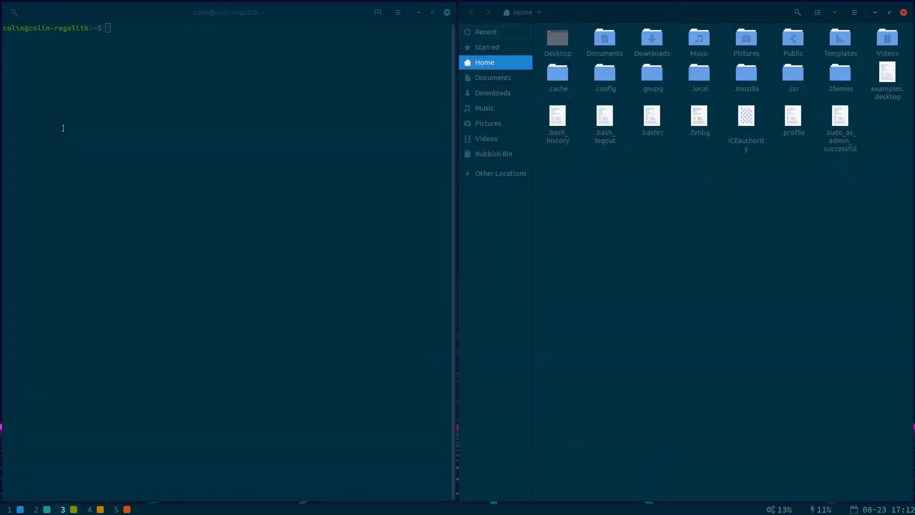
key(super+4)
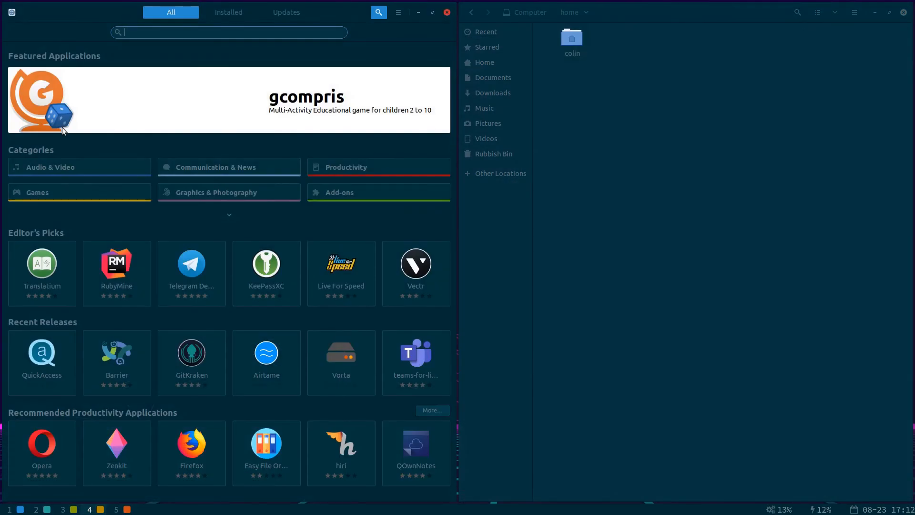
key(super+Right)
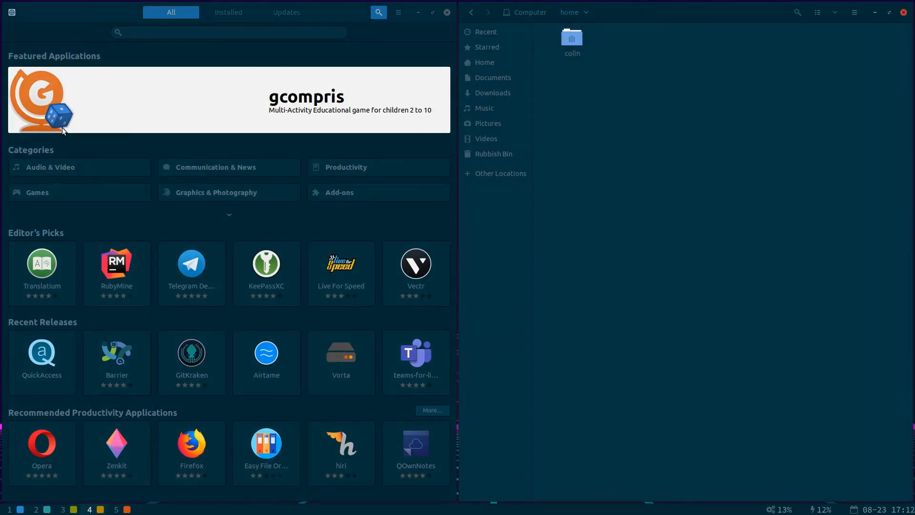
key(super+shift+q)
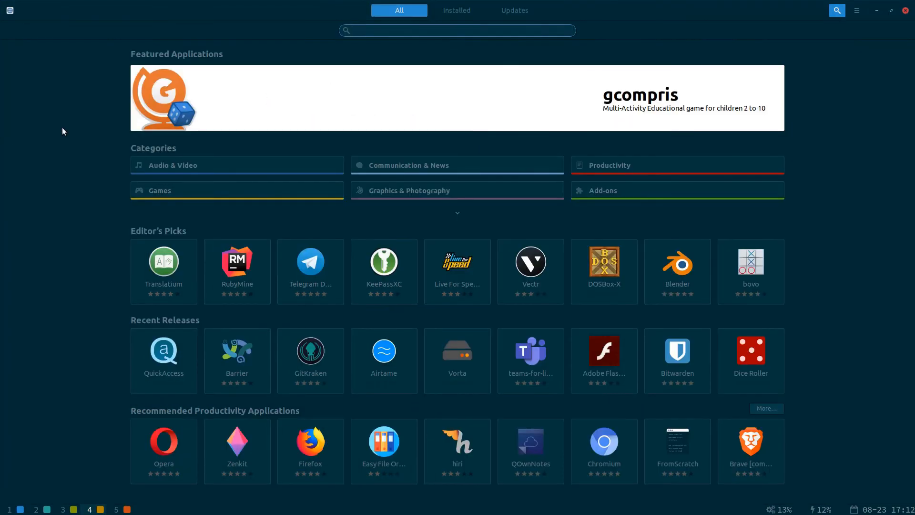
Cycle through workspaces 2 to 5, and alternate between the browser on workspace 1 and the terminal on workspace 3
key(super+2)
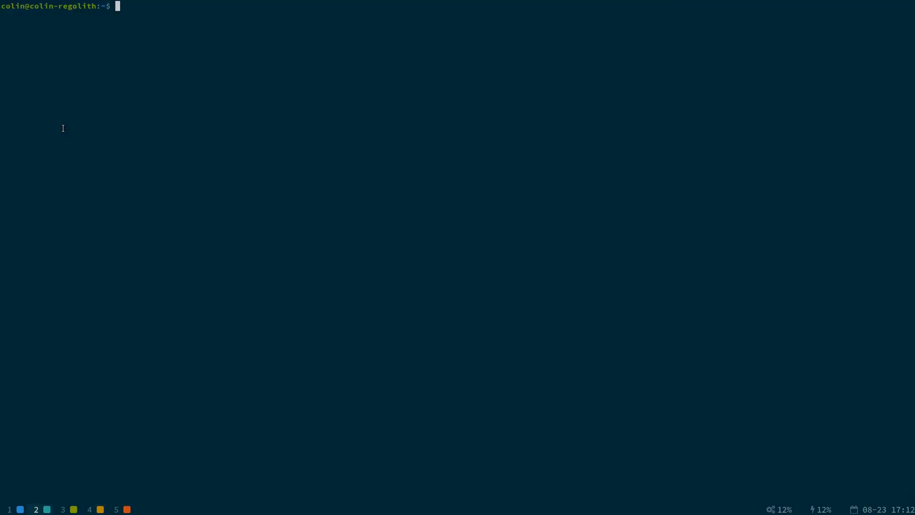
key(super+3)
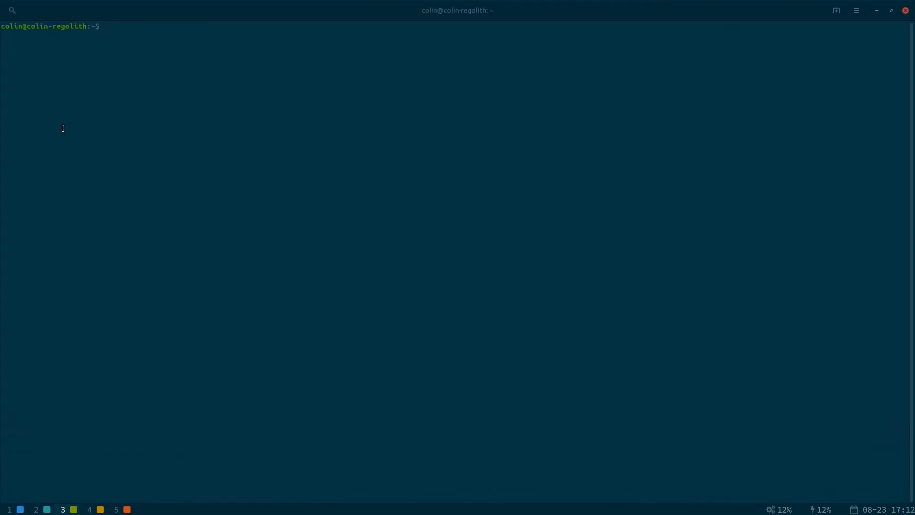
key(super+4)
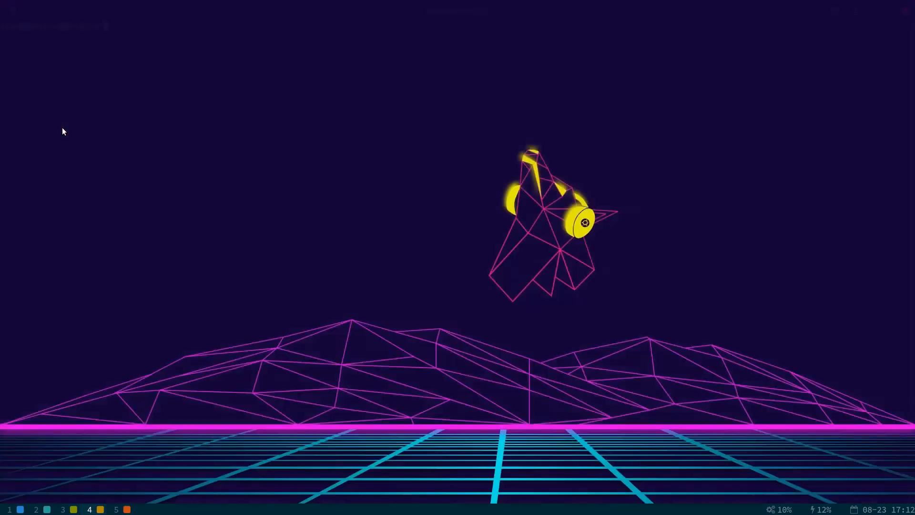
key(super+5)
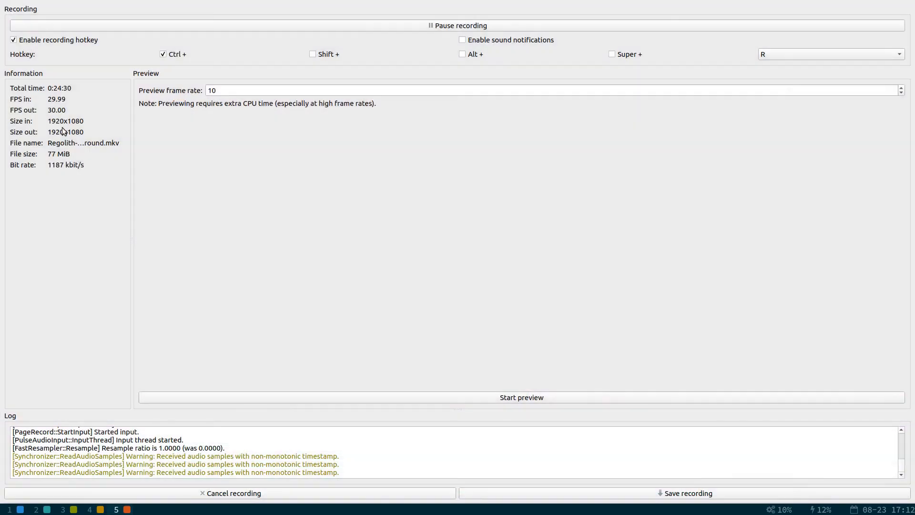
key(super+2)
key(super+1)
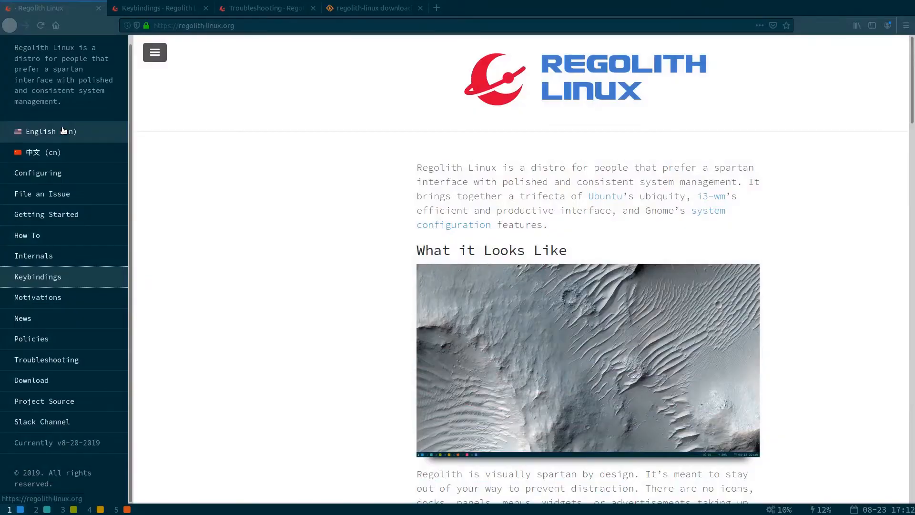
key(super+3)
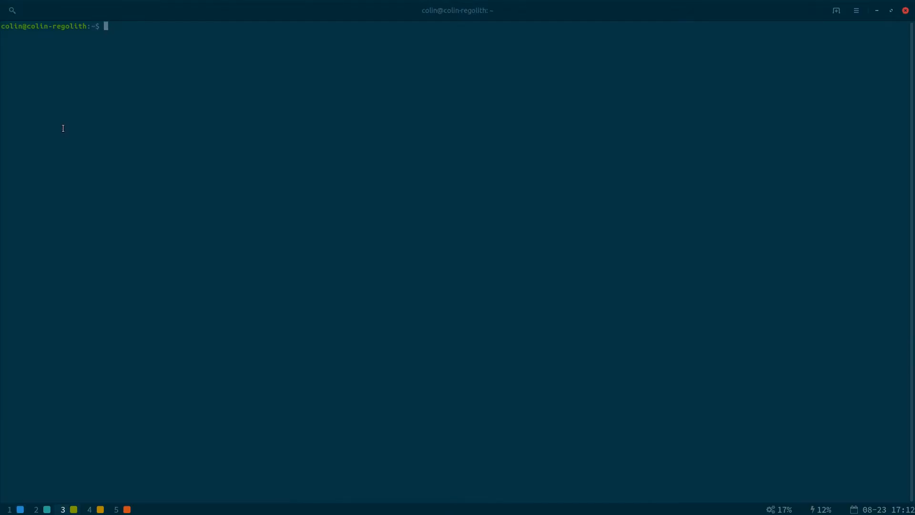
key(super+1)
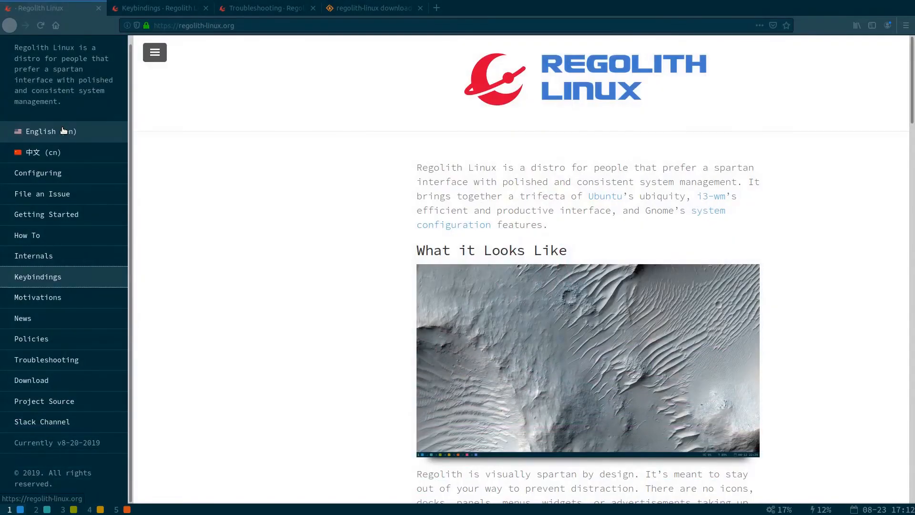
Open a Files window beside the terminal on workspace 3 and close the terminal
key(super+3)
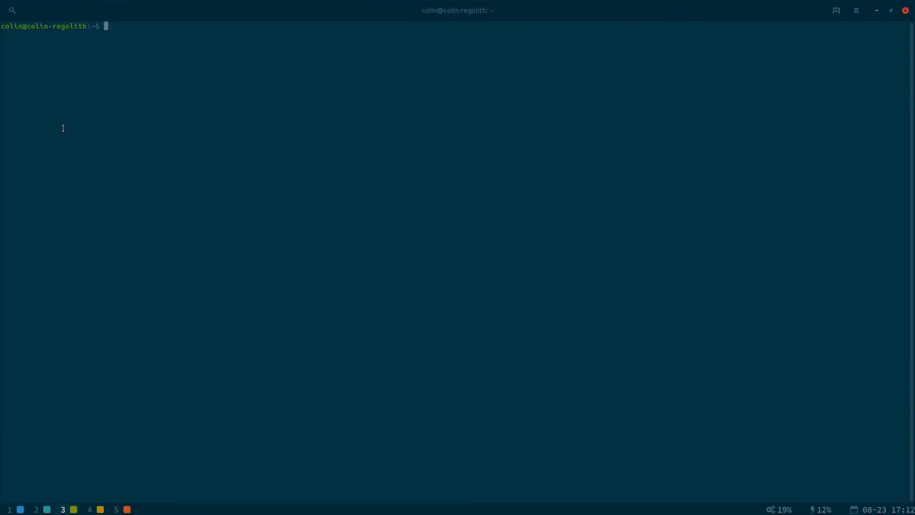
key(super+shift+n)
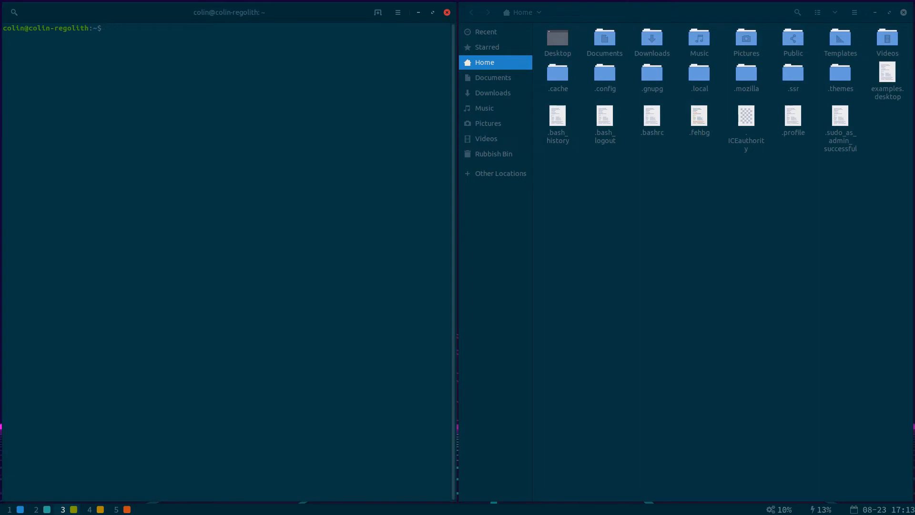
key(super+shift+q)
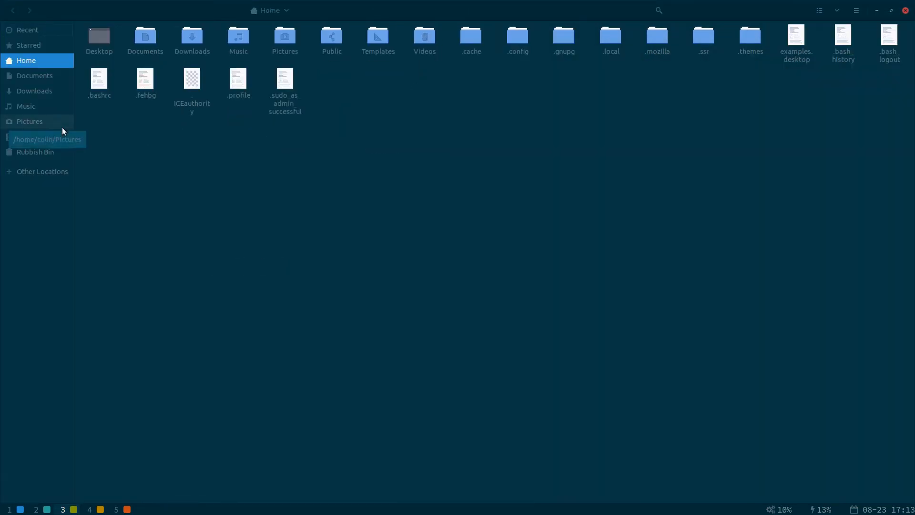
Visit workspaces 1 through 5 in order, and go back through workspace 2 to the browser on workspace 1
key(super+1)
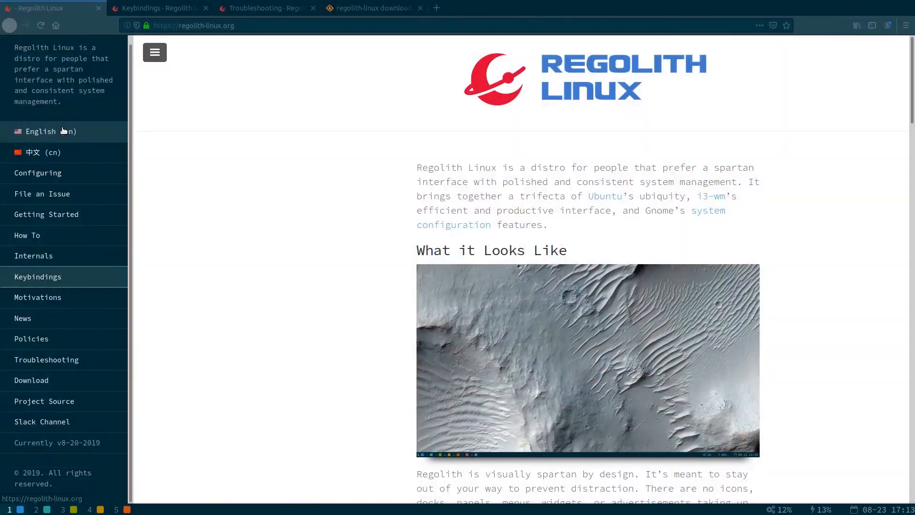
key(super+2)
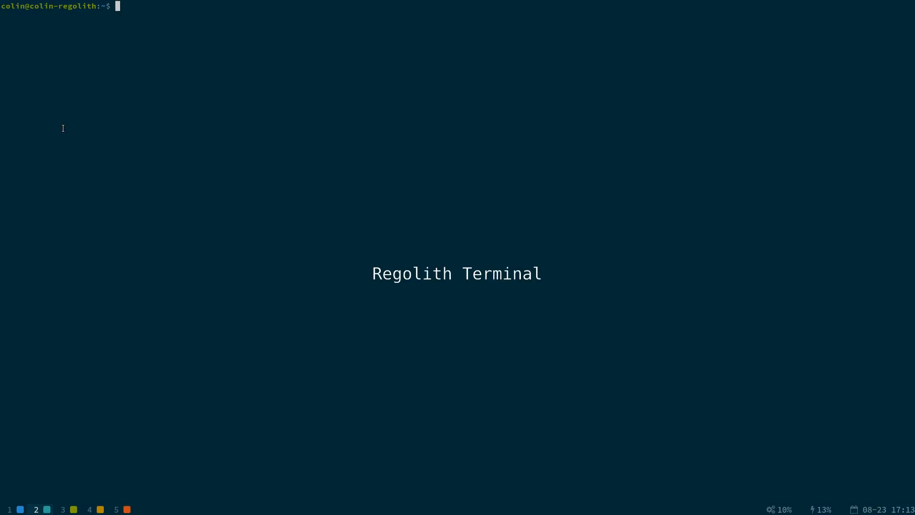
key(super+3)
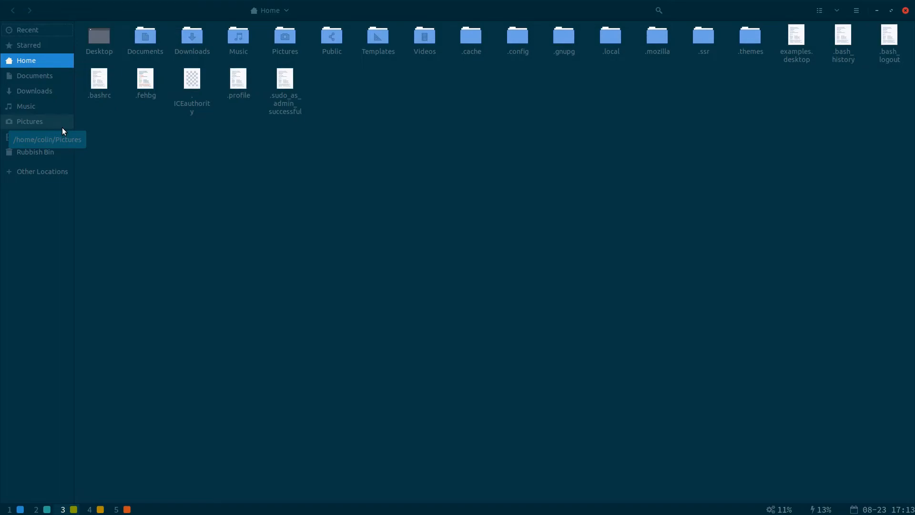
key(super+4)
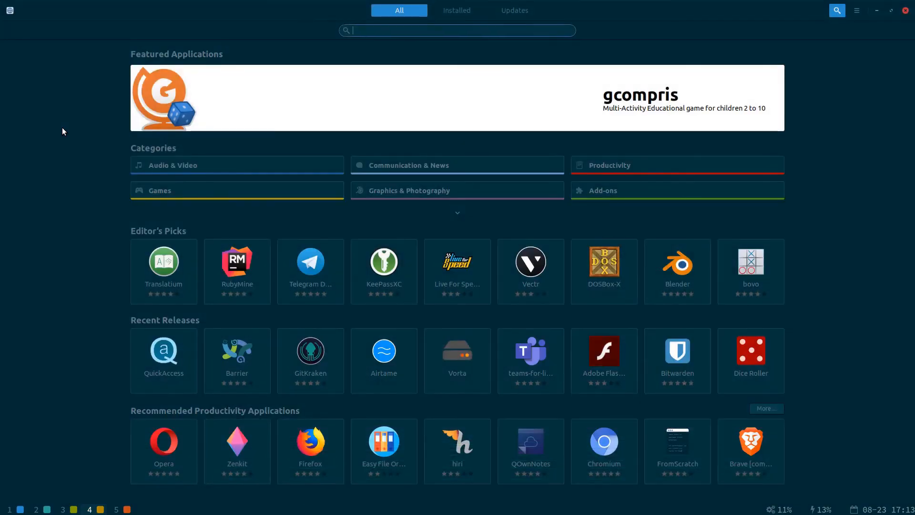
key(super+5)
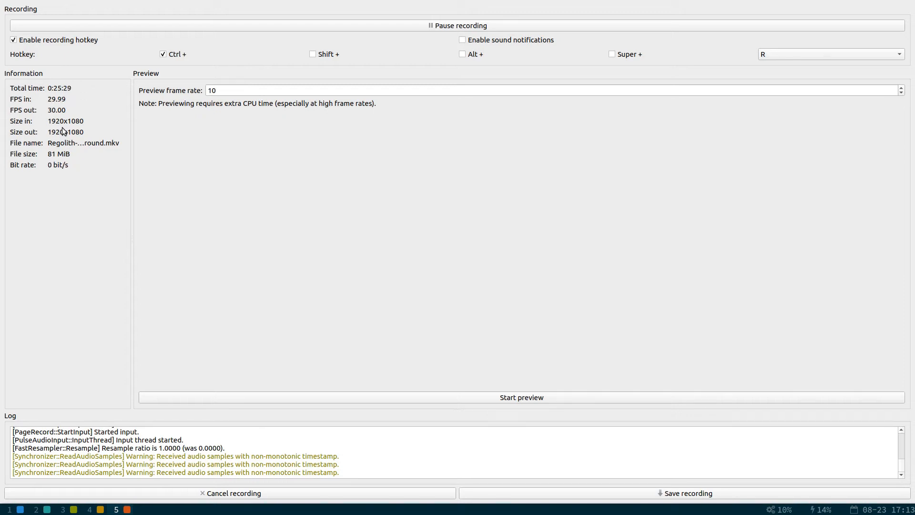
key(super+2)
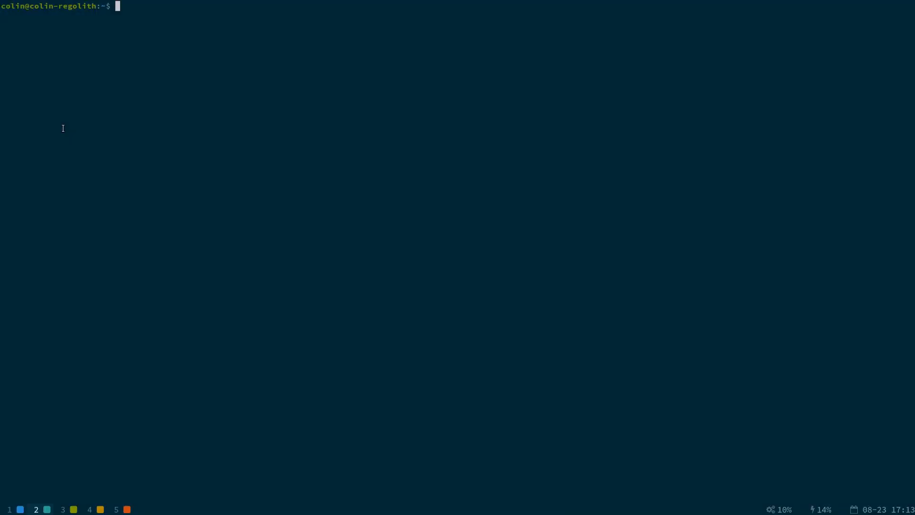
key(super+1)
On workspace 3, open the i3 config file from .config/regolith/i3 in the text editor beside Files
key(super+3)
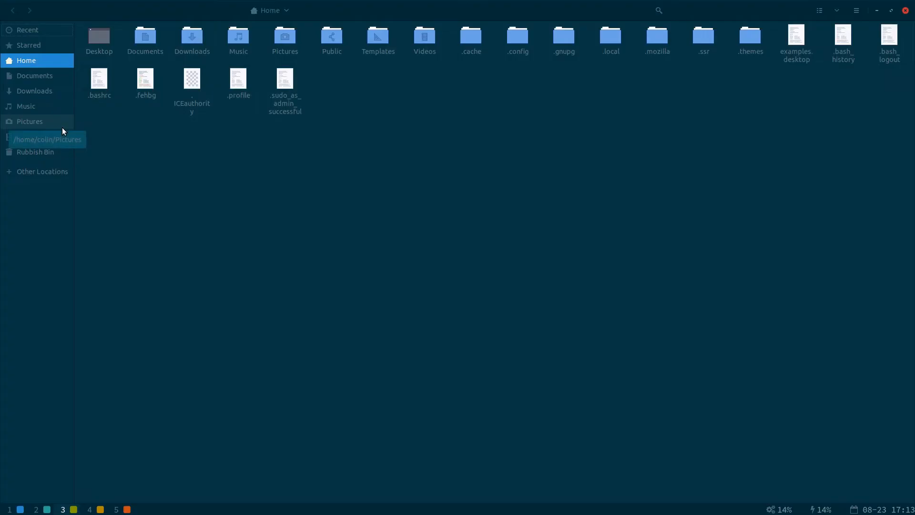
text(.config)
key(Return)
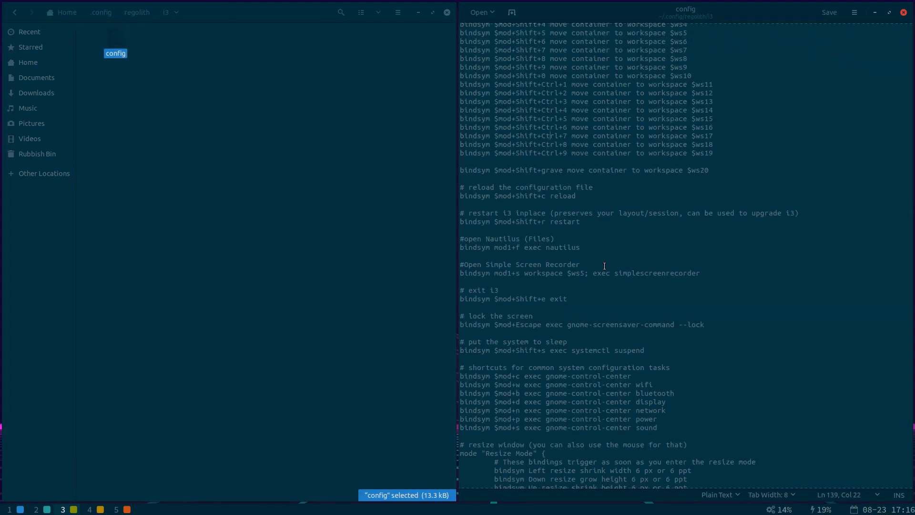
Review the custom application shortcuts, system shortcuts, resize mode and gaps settings in the config, and restart i3 in place
scroll(605, 266, down, 12)
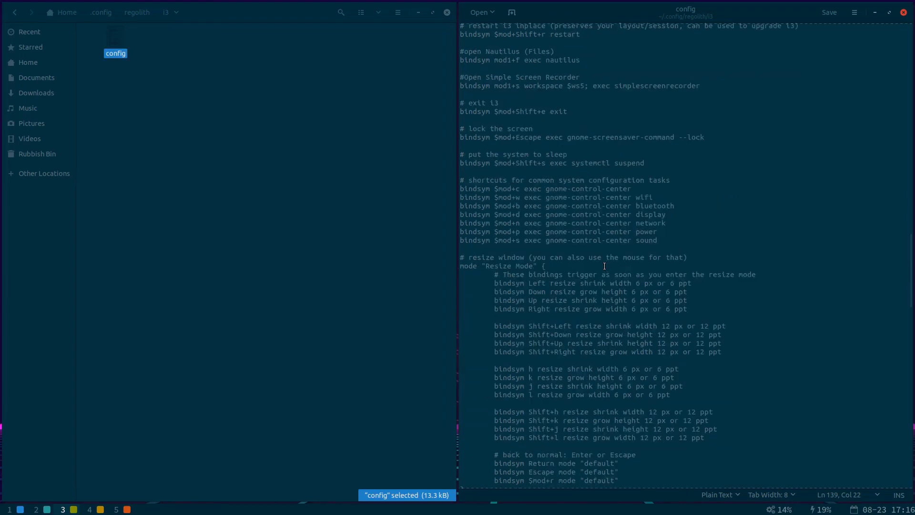
scroll(604, 266, down, 7)
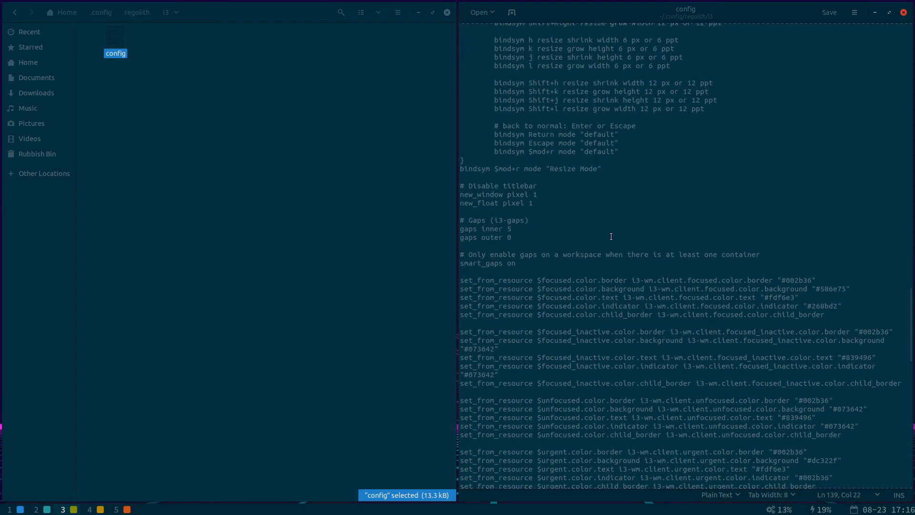
scroll(611, 237, up, 11)
scroll(612, 236, up, 5)
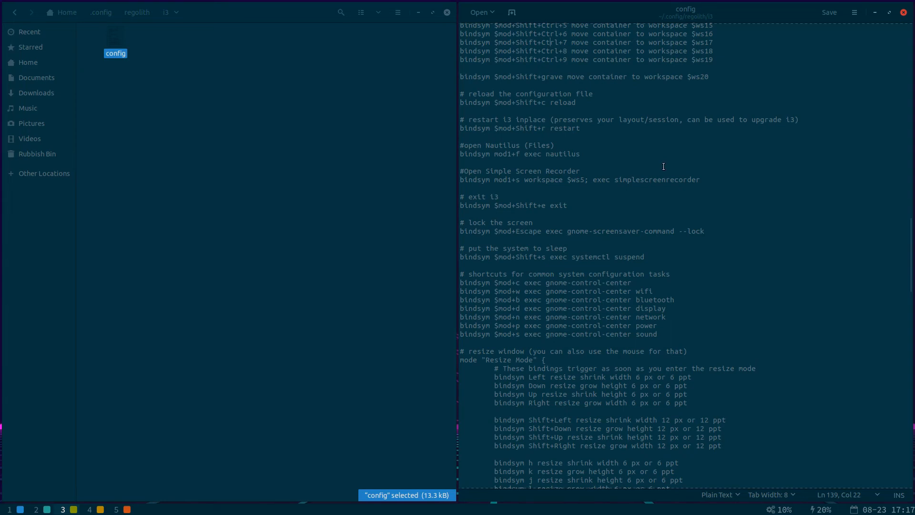
scroll(663, 166, up, 2)
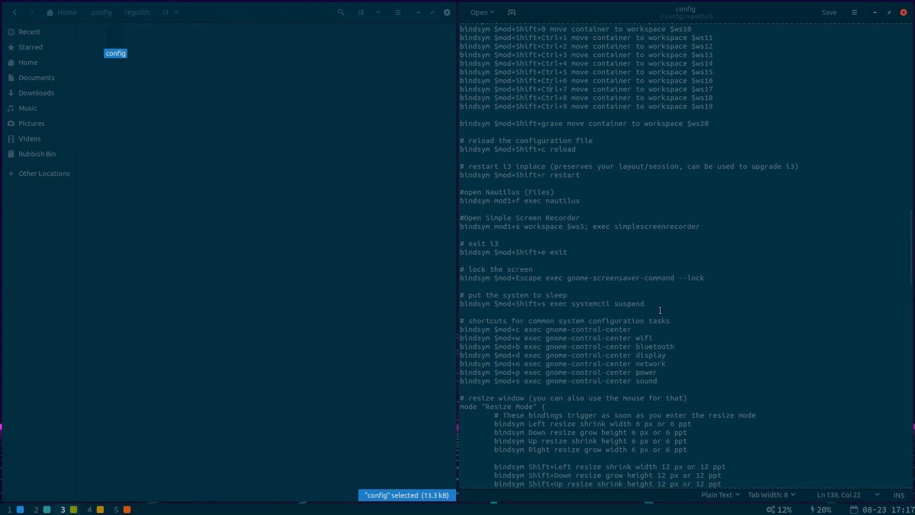
key(super+shift+r)
Read the start of the config file, where the modifier key and workspace labels are defined, and search the file for "mod"
scroll(723, 198, up, 20)
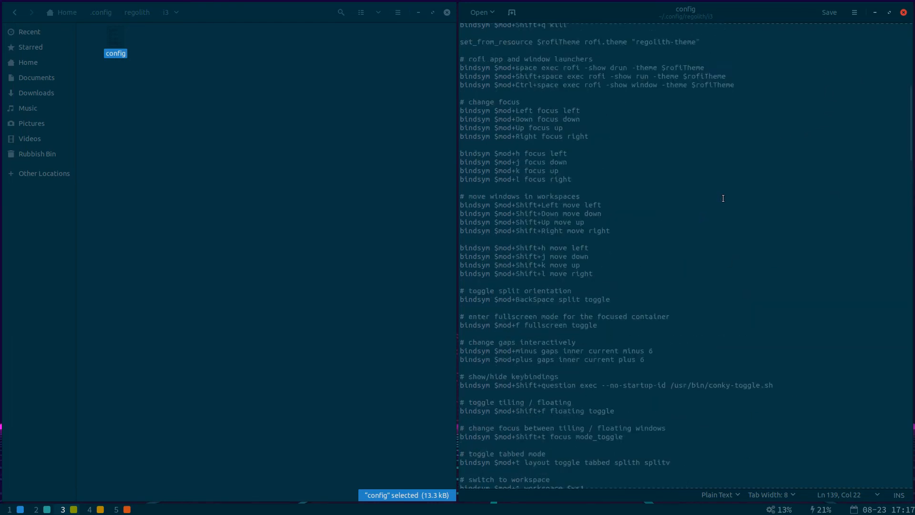
scroll(723, 199, up, 5)
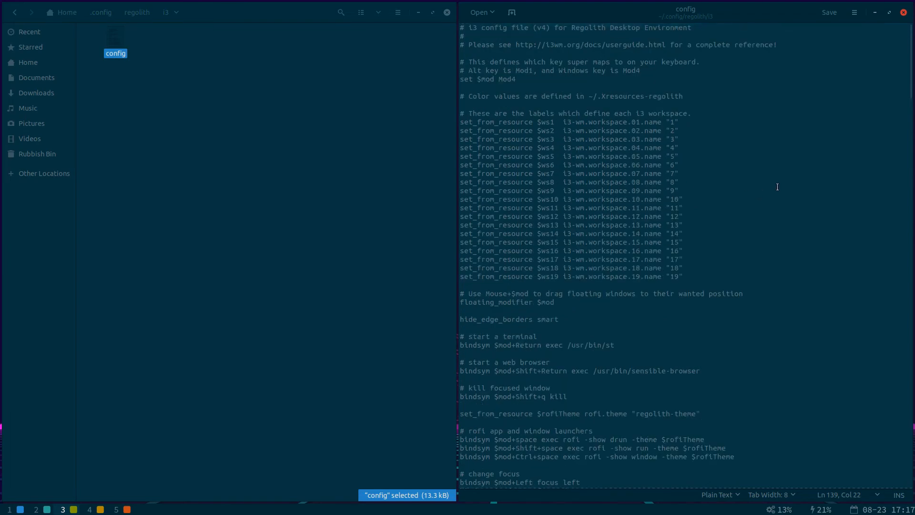
key(ctrl+f)
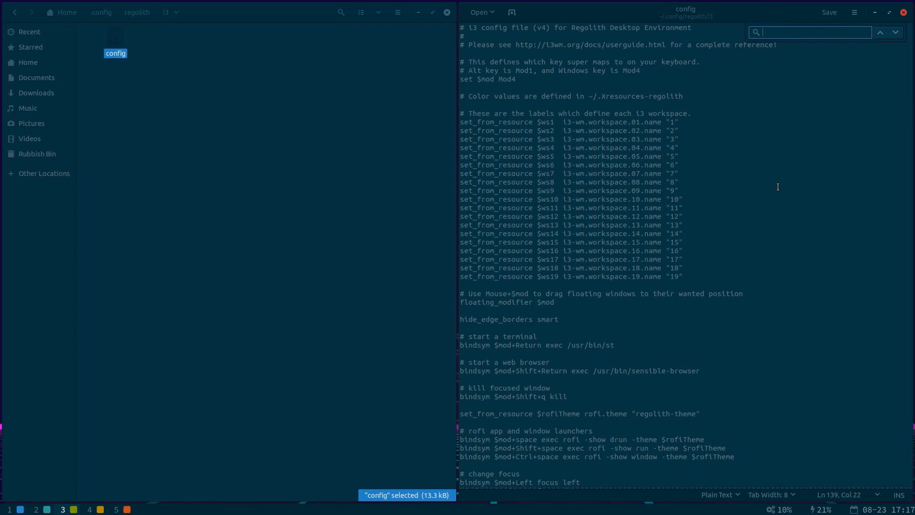
text(mod)
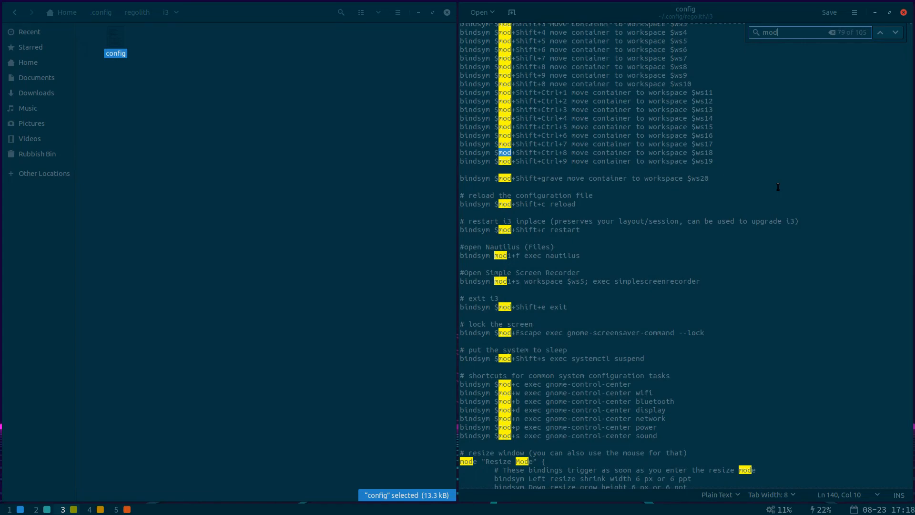
Search the config file for "mod+s", look over the highlighted bindings, and clear the search text
text(+S)
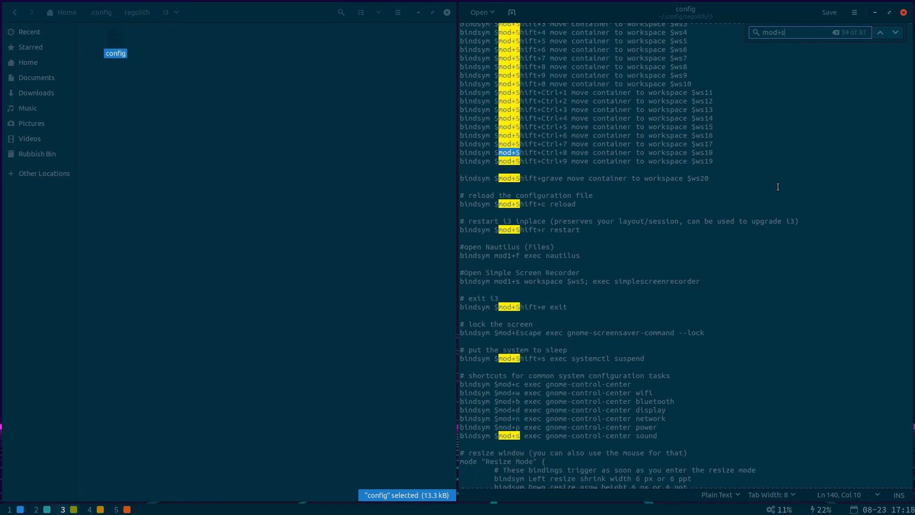
scroll(778, 166, up, 4)
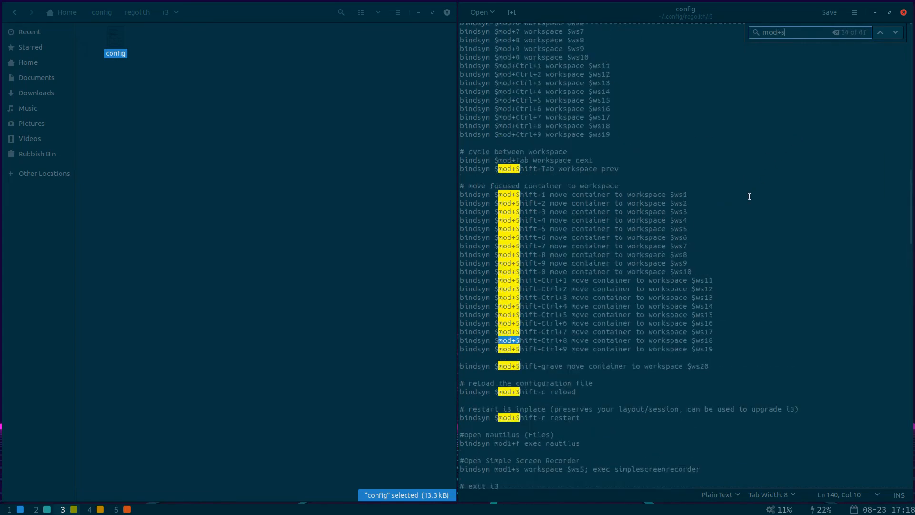
key(BackSpace)
key(BackSpace)
key(BackSpace)
key(BackSpace)
key(BackSpace)
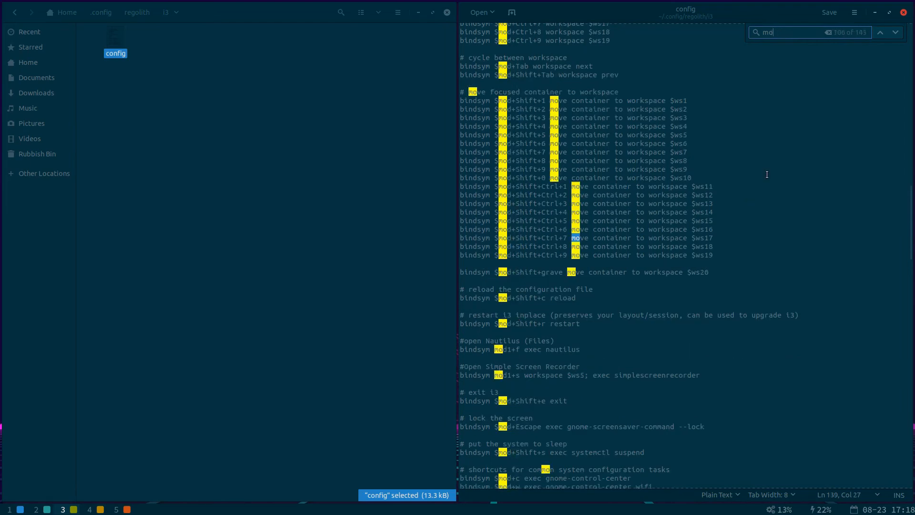
Search the config file for "alt+g" and scan the whole file from the resize and gaps settings to the end
text(al)
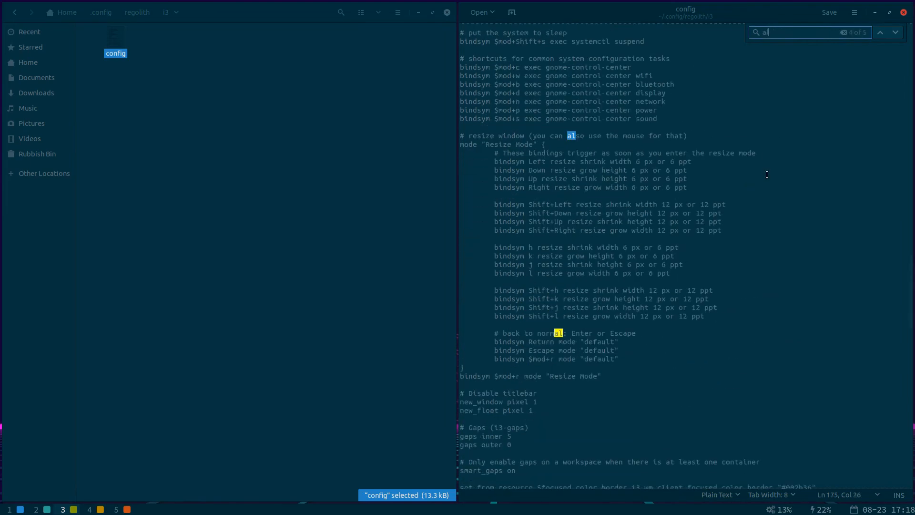
text(t+)
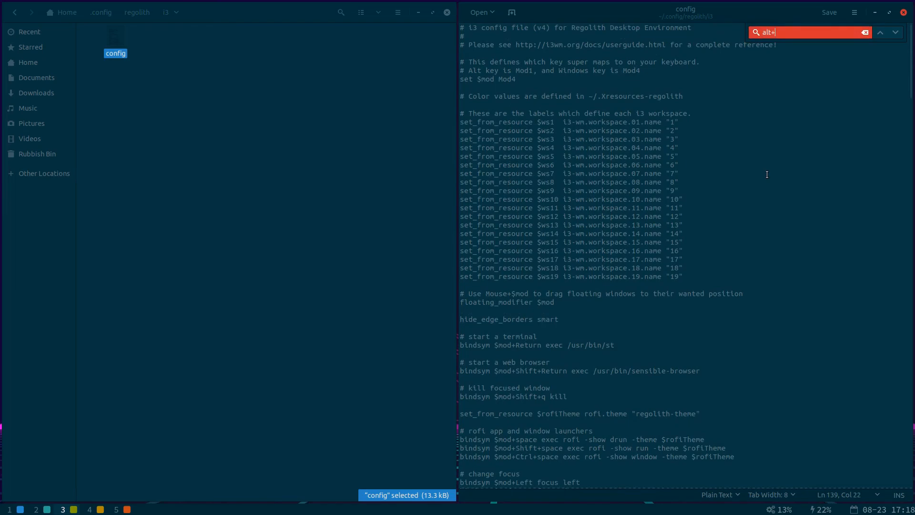
text(g)
scroll(623, 210, down, 20)
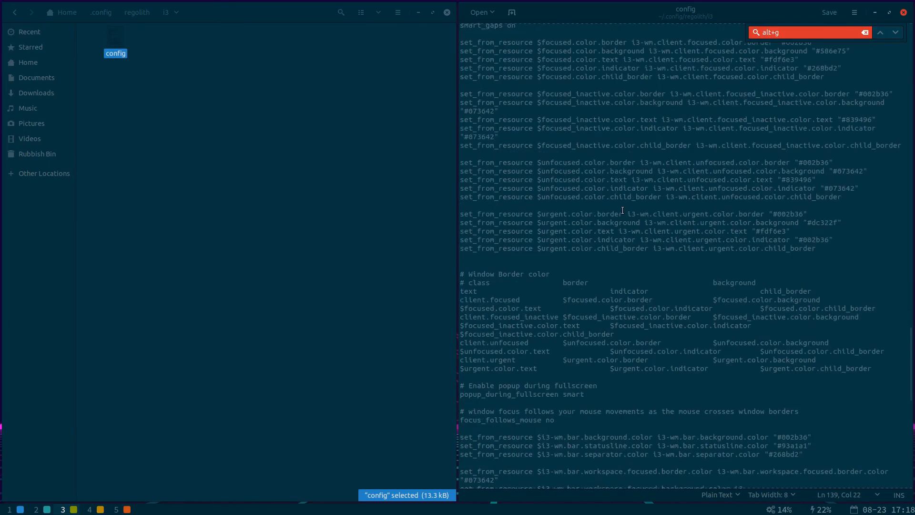
scroll(623, 210, down, 15)
scroll(627, 221, up, 20)
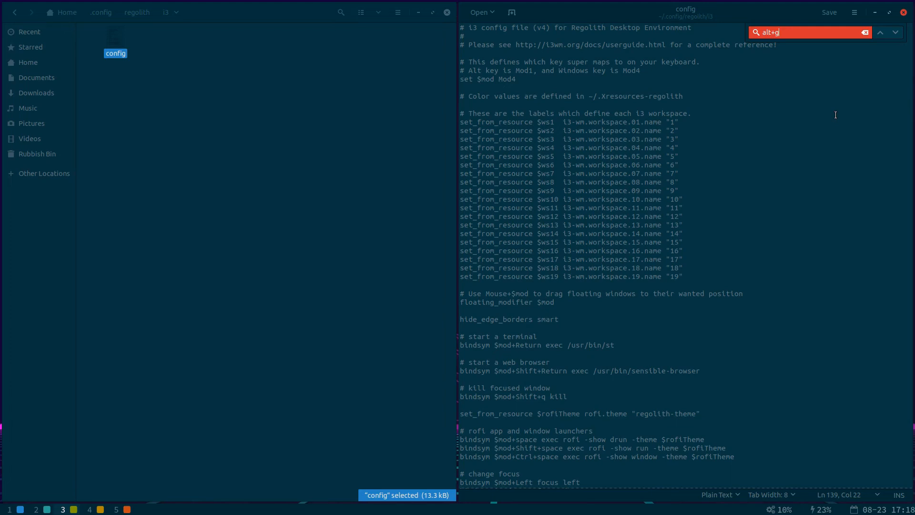
Empty the search text and close the config file's text editor, leaving Files on workspace 3
key(BackSpace)
key(BackSpace)
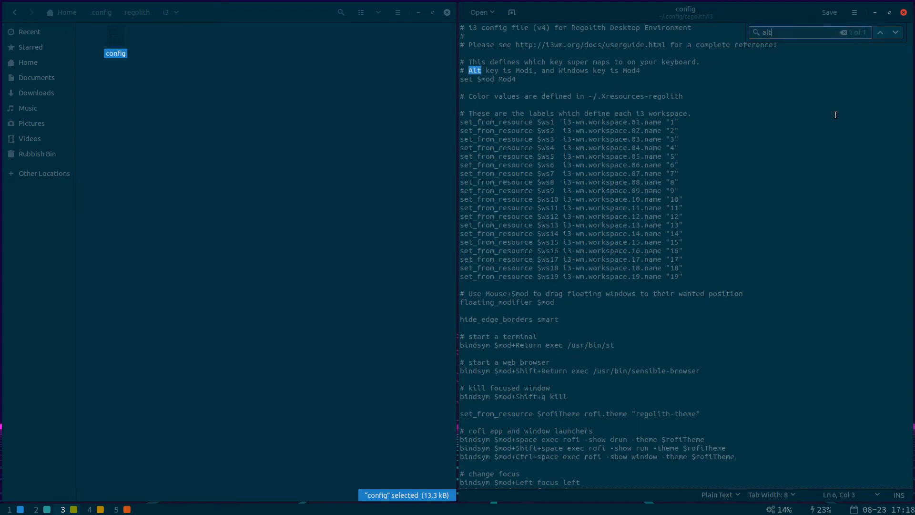
key(BackSpace)
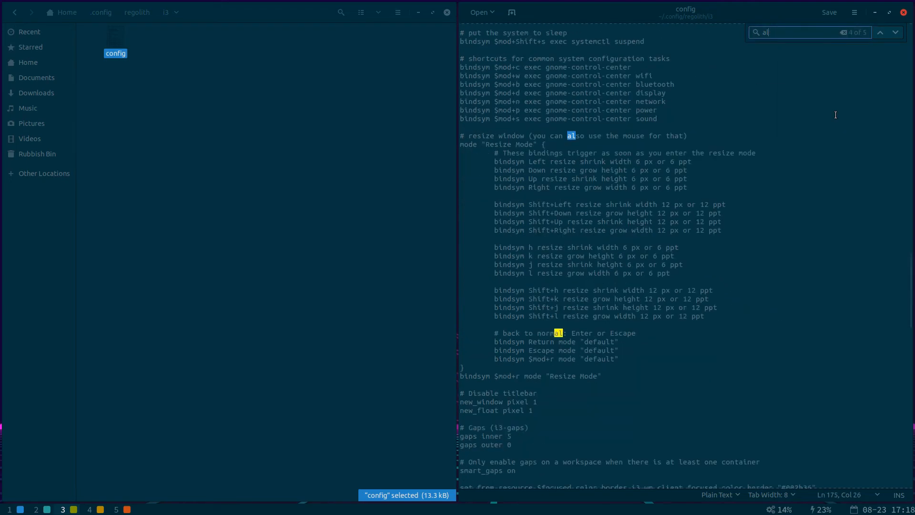
key(BackSpace)
key(BackSpace)
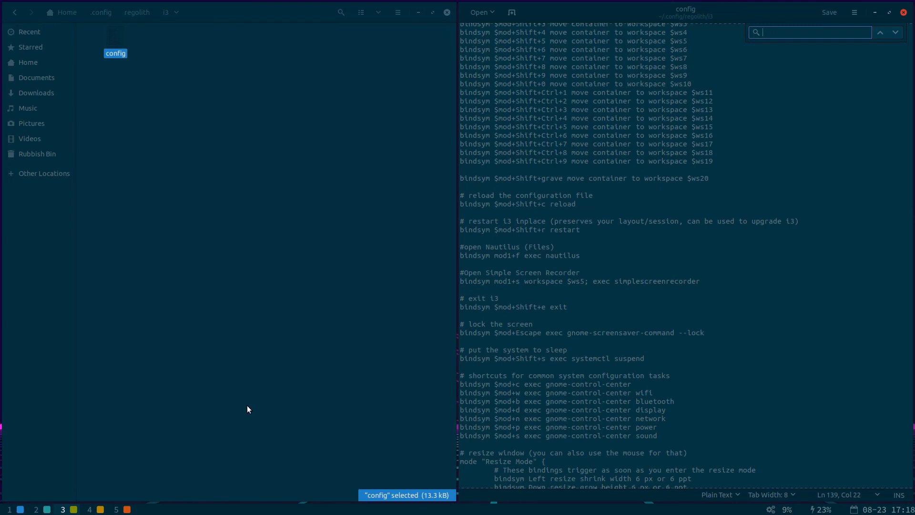
key(super+shift+q)
key(ctrl+q)
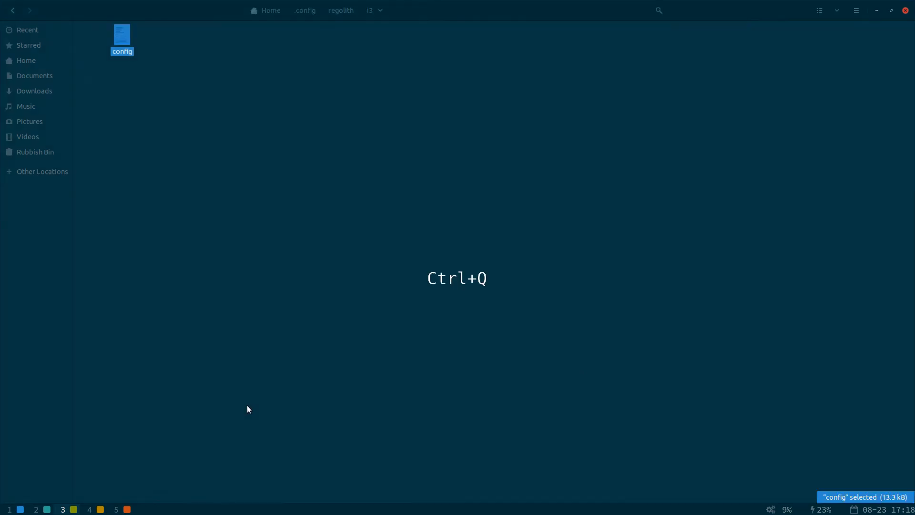
Review the regolith-linux project page on SourceForge in the workspace 1 browser, and go to the terminal on workspace 2
key(super+1)
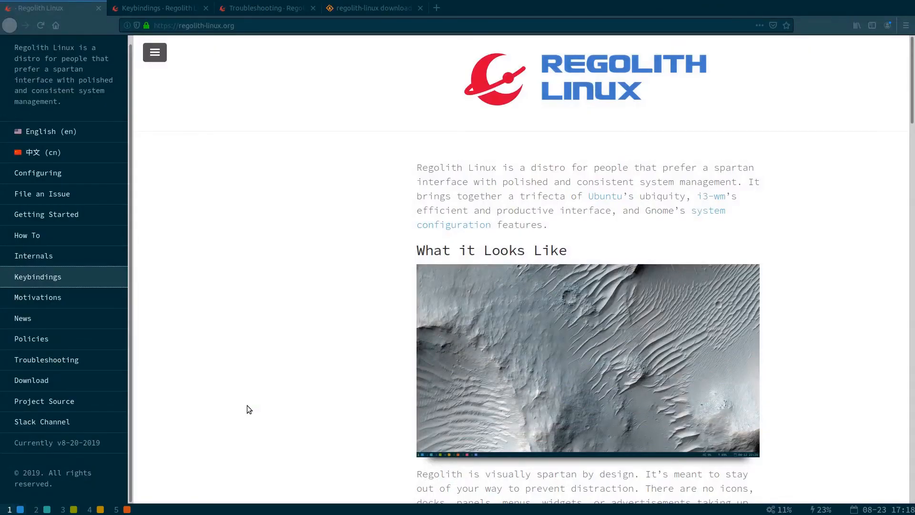
key(super+1)
key(alt+4)
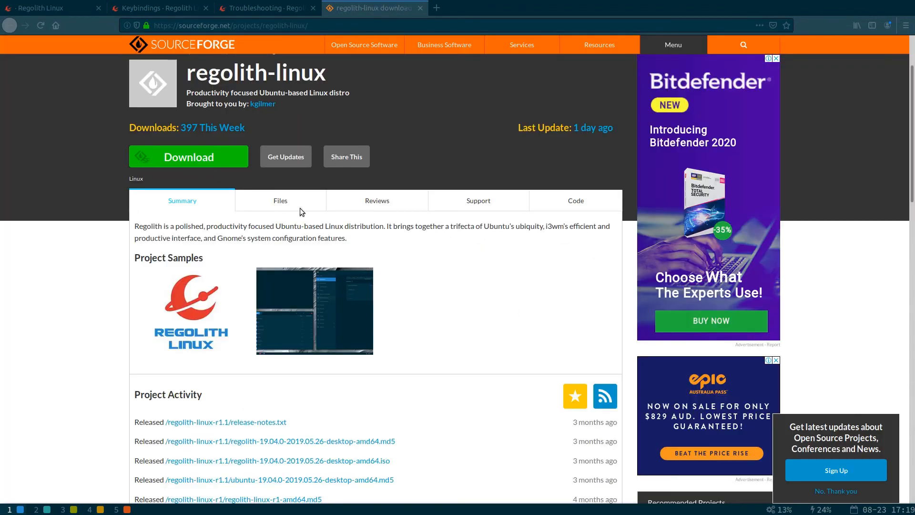
scroll(513, 328, down, 3)
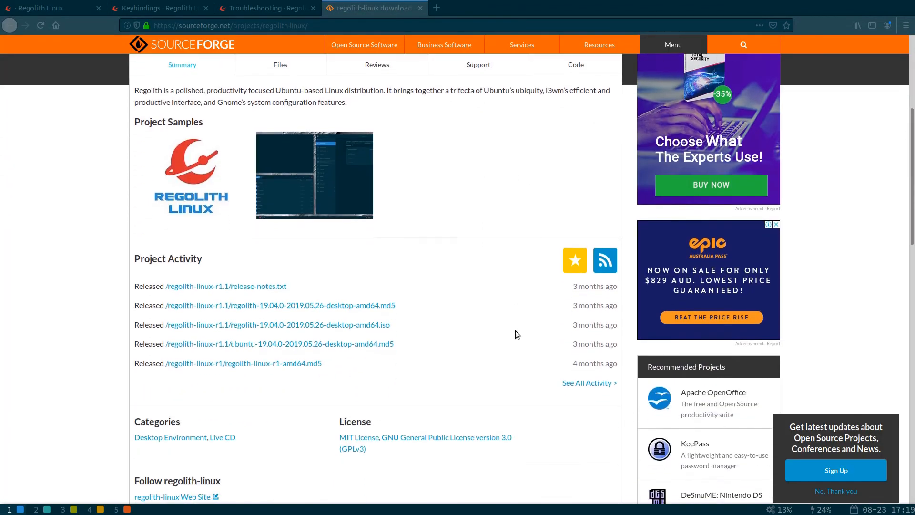
scroll(516, 330, up, 5)
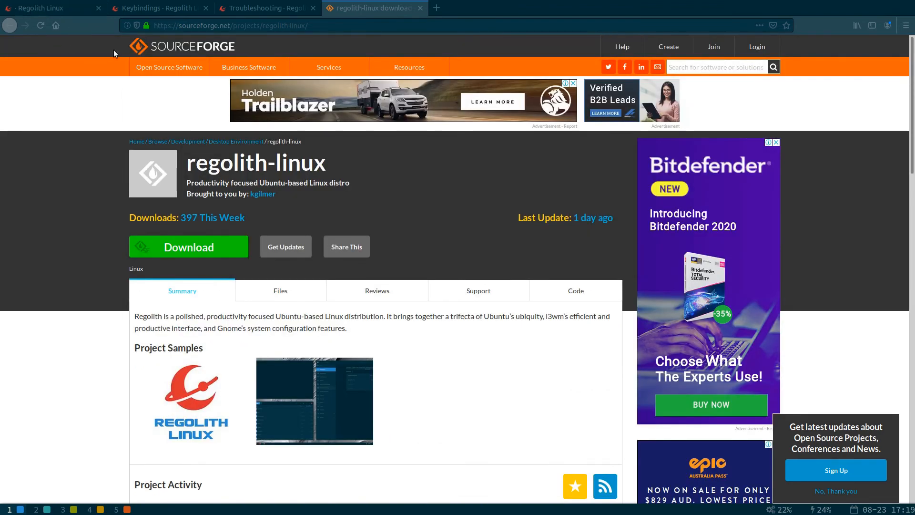
key(super+2)
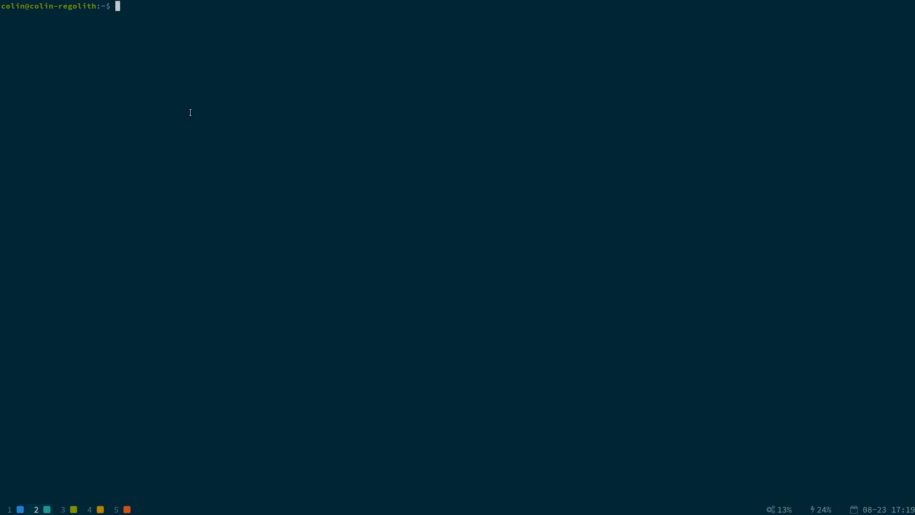
Try to show the distribution's release details with sb_releas -a and sb_release -a
text(sb_releas -a)
key(Return)
key(Up)
key(Left)
key(Left)
key(Left)
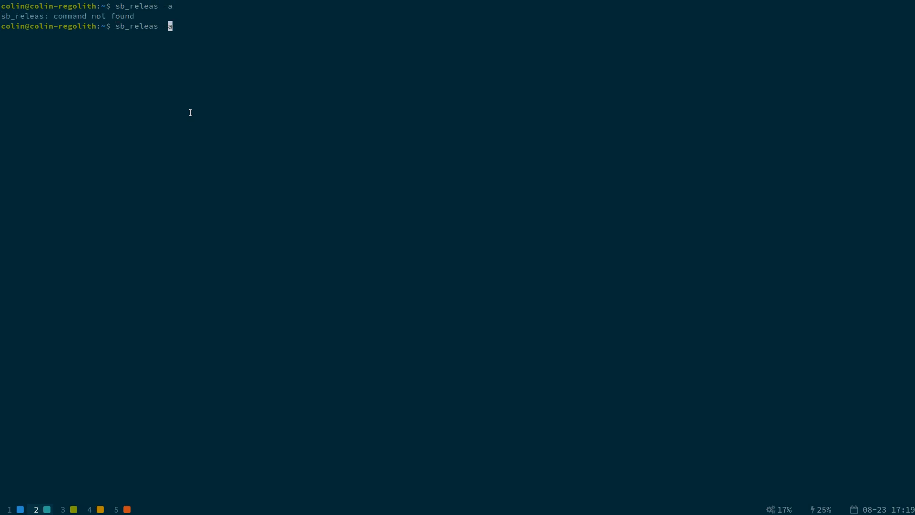
text(e)
key(Return)
Show the distribution's release details in the terminal with lsb_release -a
text(ls)
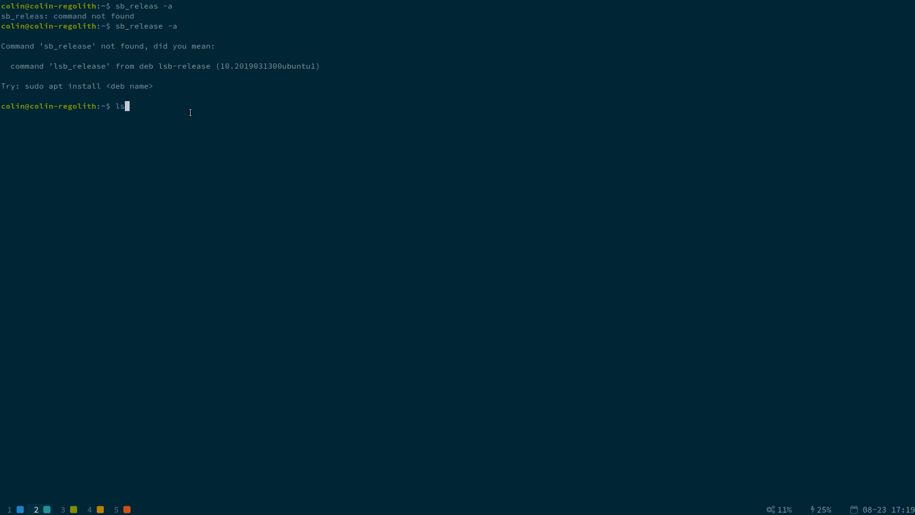
text(b_release -a)
key(Return)
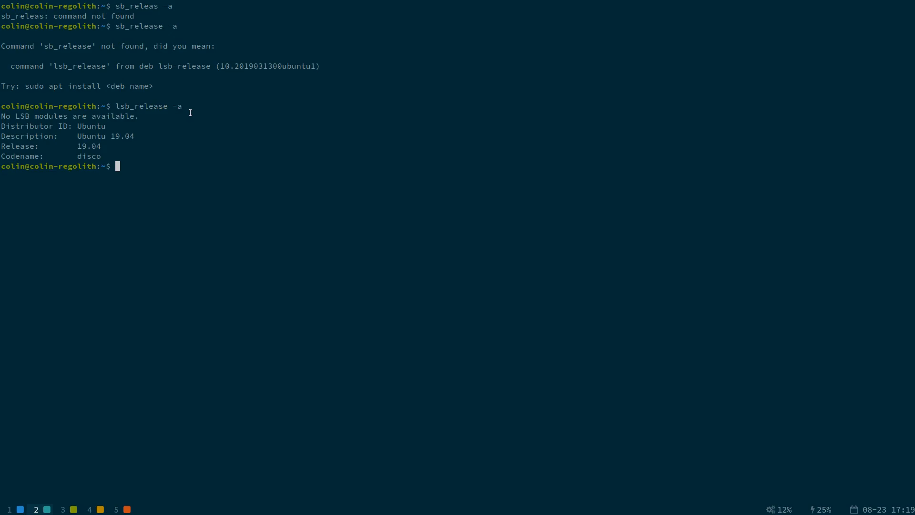
Visit Software on workspace 4, return to workspace 1, and launch Tweaks beside the browser
key(super+4)
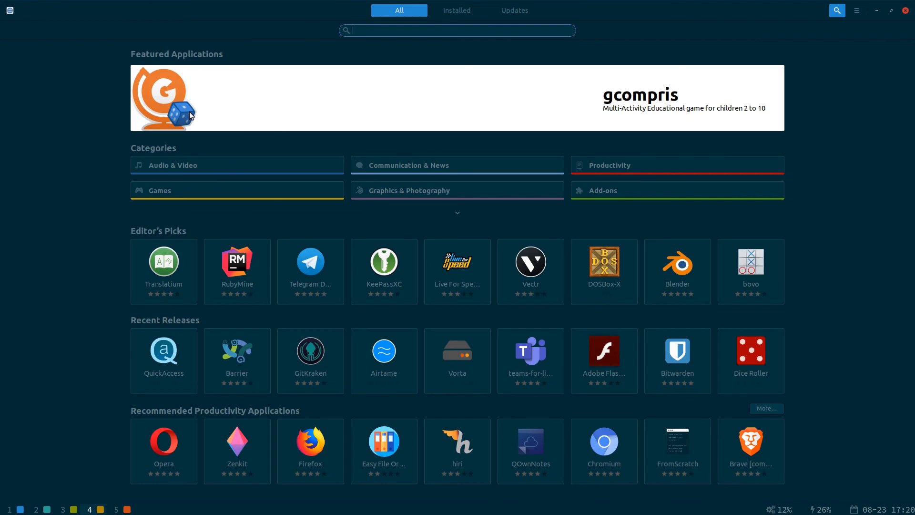
key(super+1)
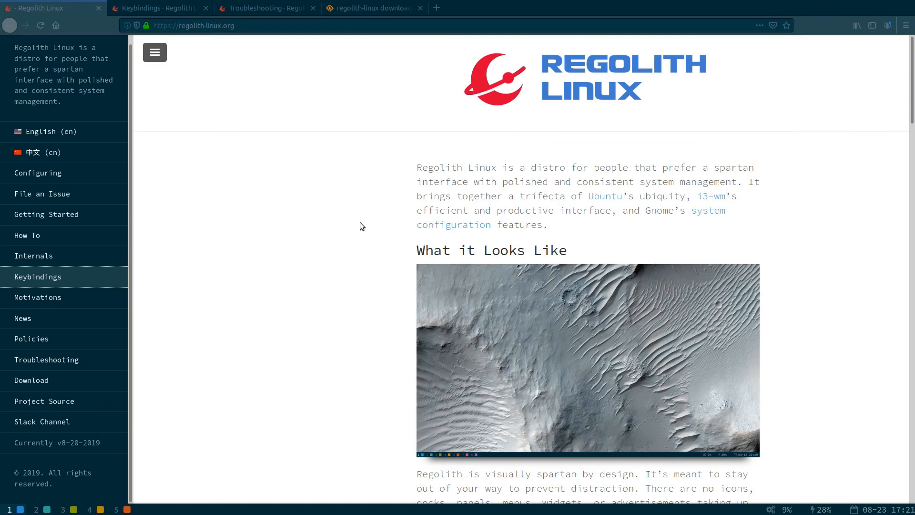
key(super+space)
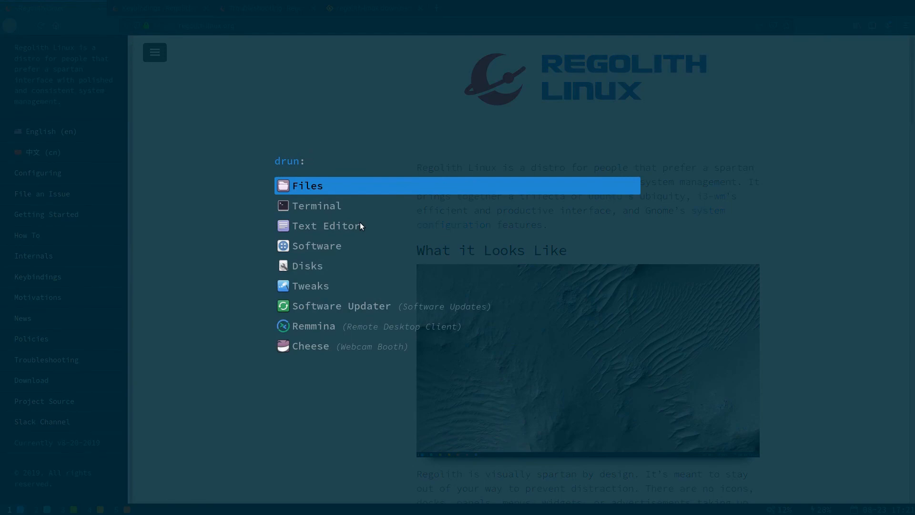
key(Down)
key(Down)
key(Down)
key(Down)
key(Down)
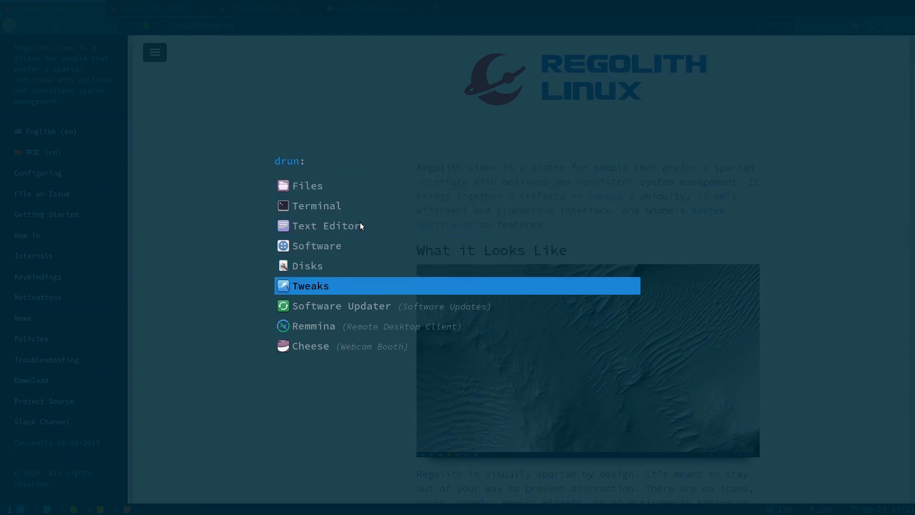
key(Return)
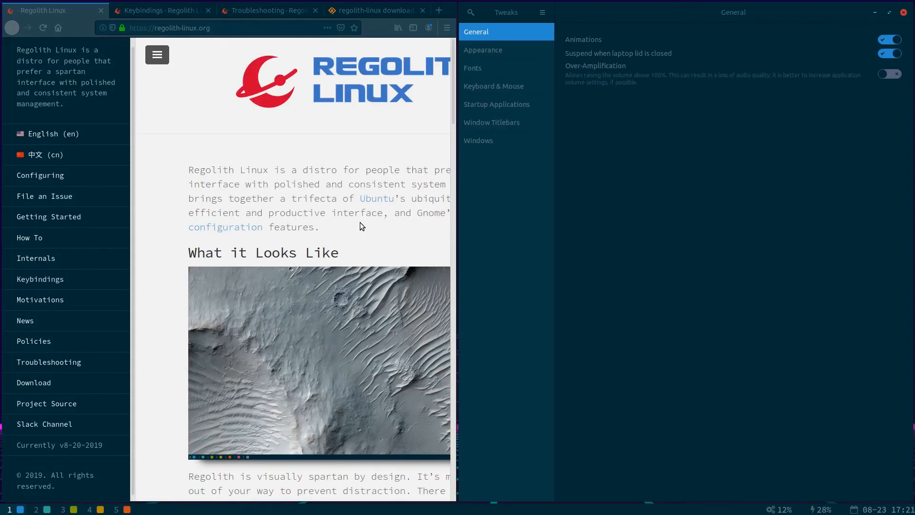
Look over the available Applications themes in the Appearance settings of Tweaks and dismiss the list
click(478, 50)
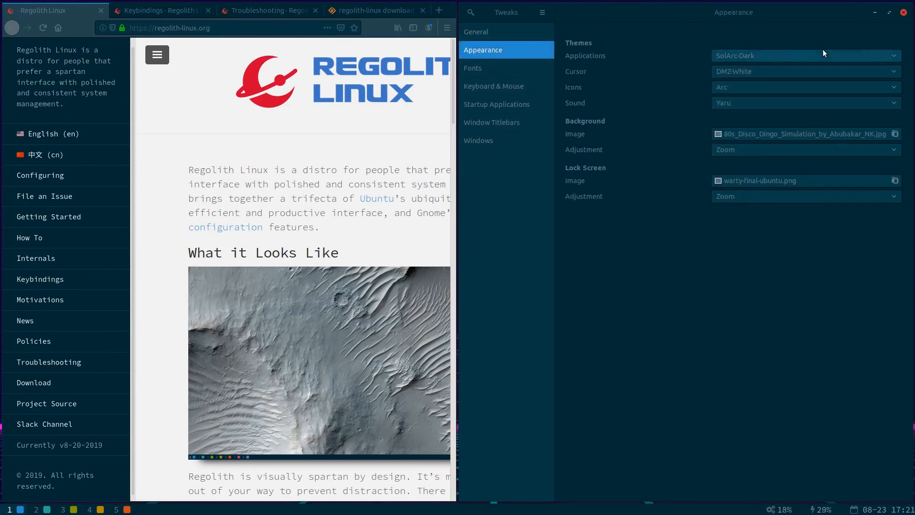
click(835, 54)
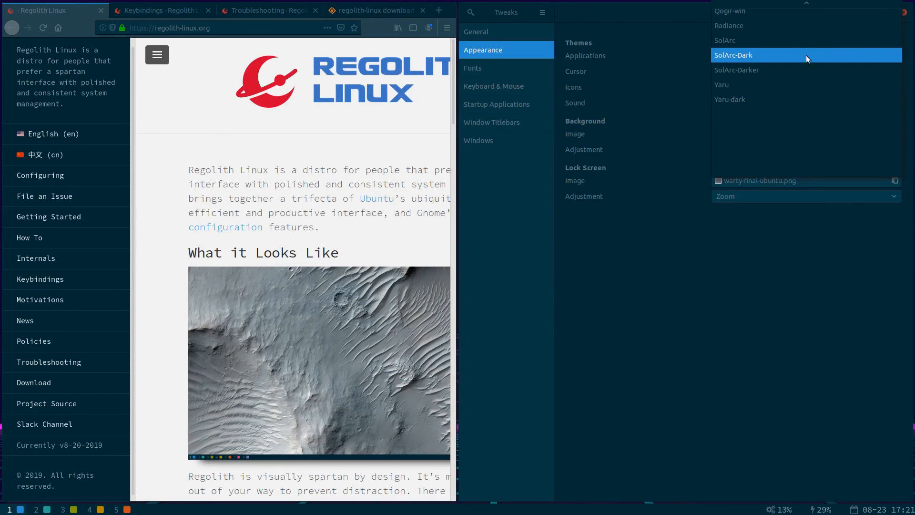
click(683, 51)
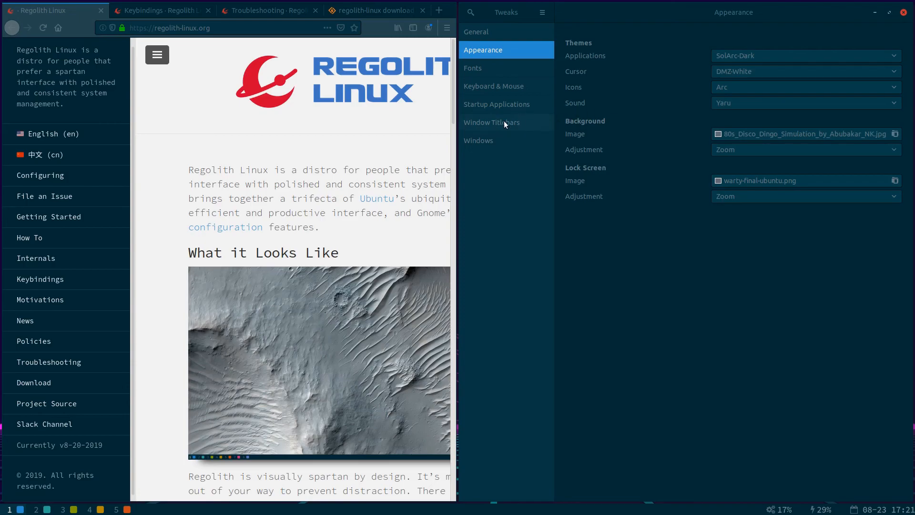
Switch to the empty workspace 6 and launch Tweaks there
key(super+6)
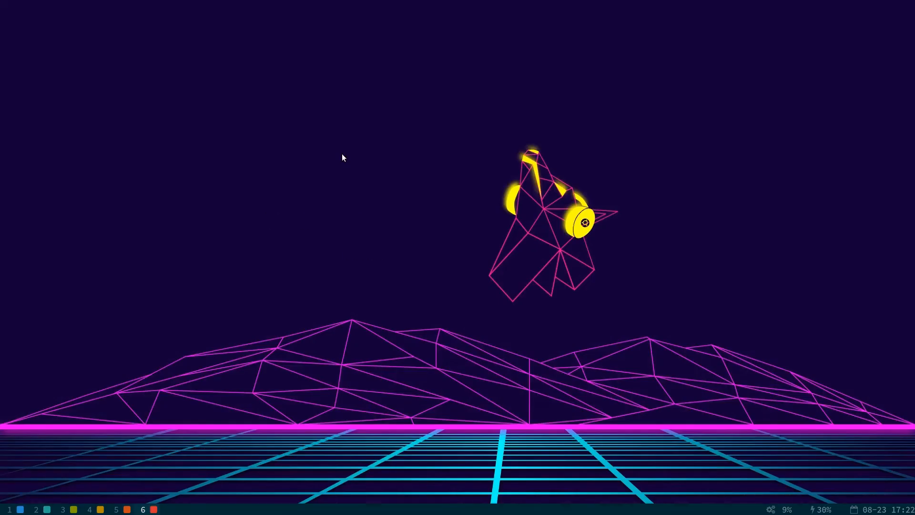
key(super+space)
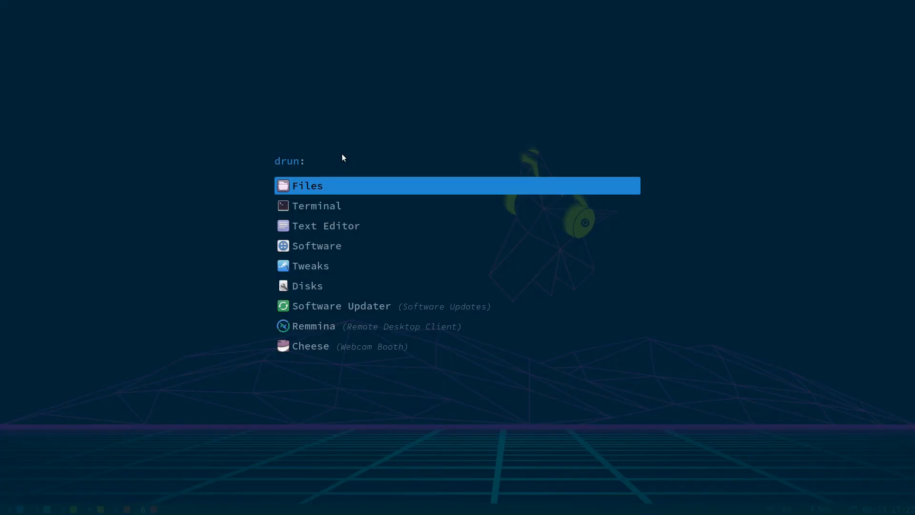
key(Down)
key(Down)
key(Down)
key(Down)
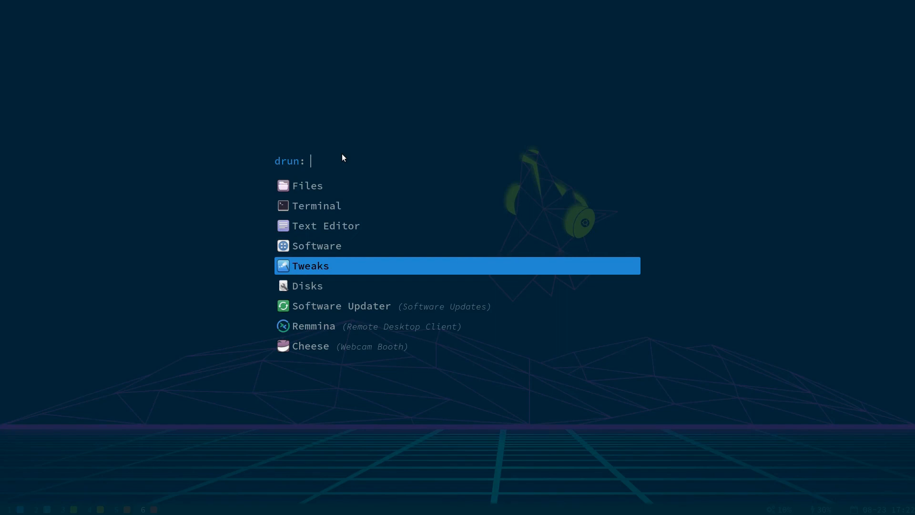
key(Up)
key(Down)
key(Return)
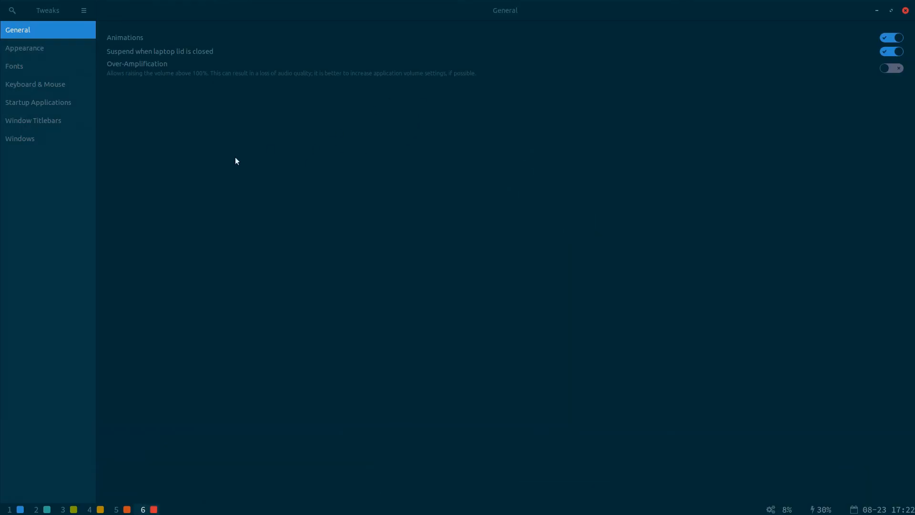
Set the Applications theme to Qogir-win under Appearance, and check the look of Files on workspace 3
click(31, 48)
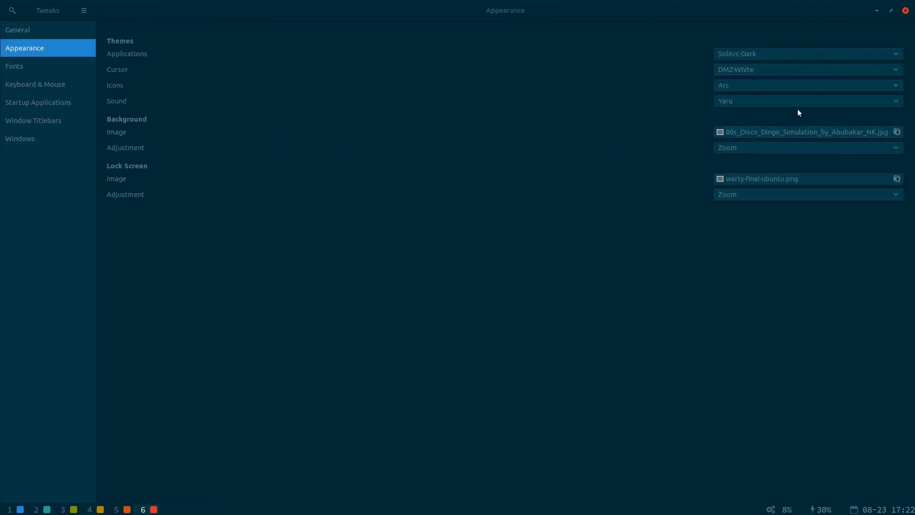
click(786, 51)
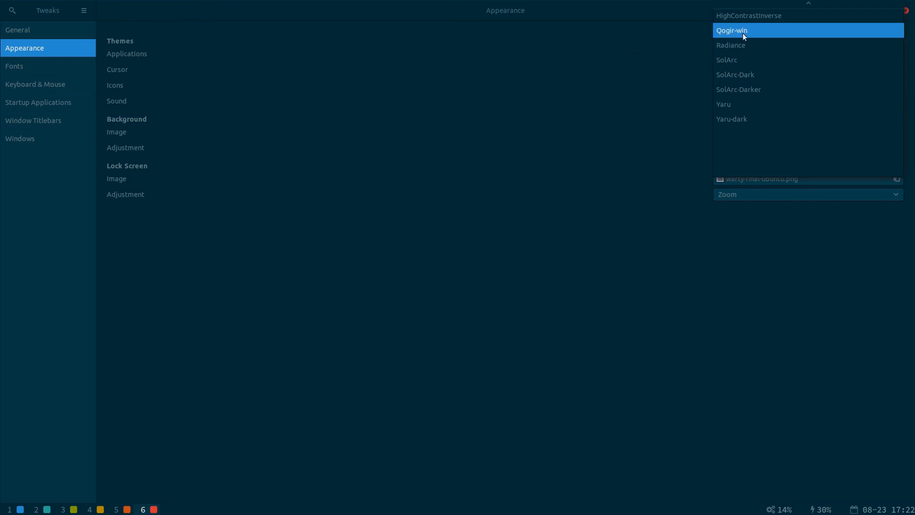
click(749, 29)
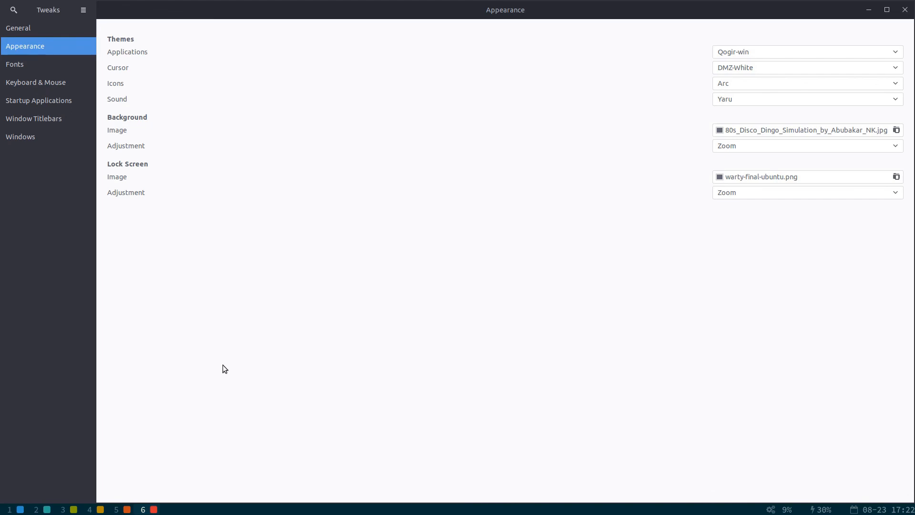
key(super+2)
key(super+3)
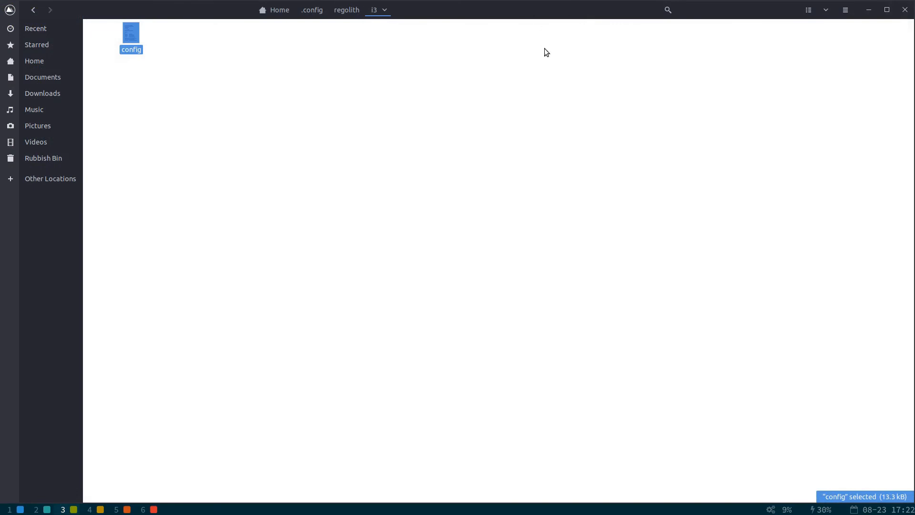
Float the Files window on workspace 3, move it a short distance, and return it to tiled mode
key(super+shift+f)
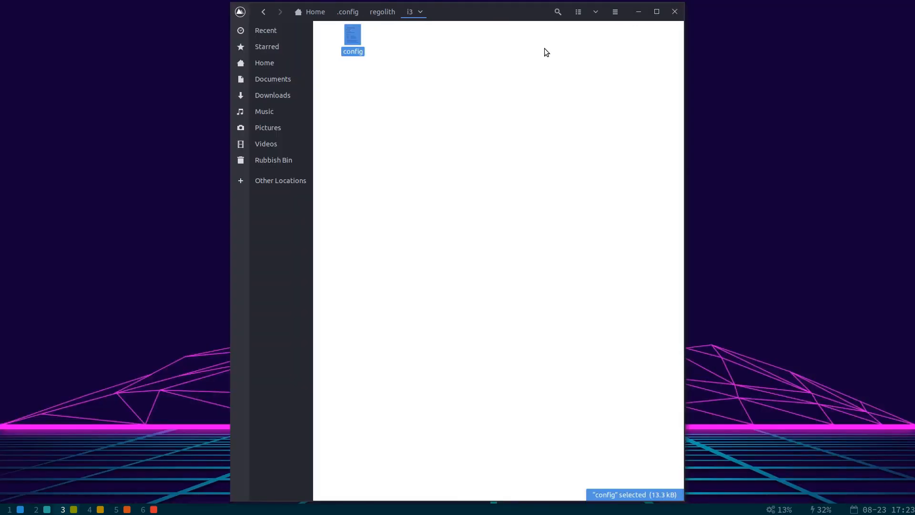
drag(513, 15, 447, 19)
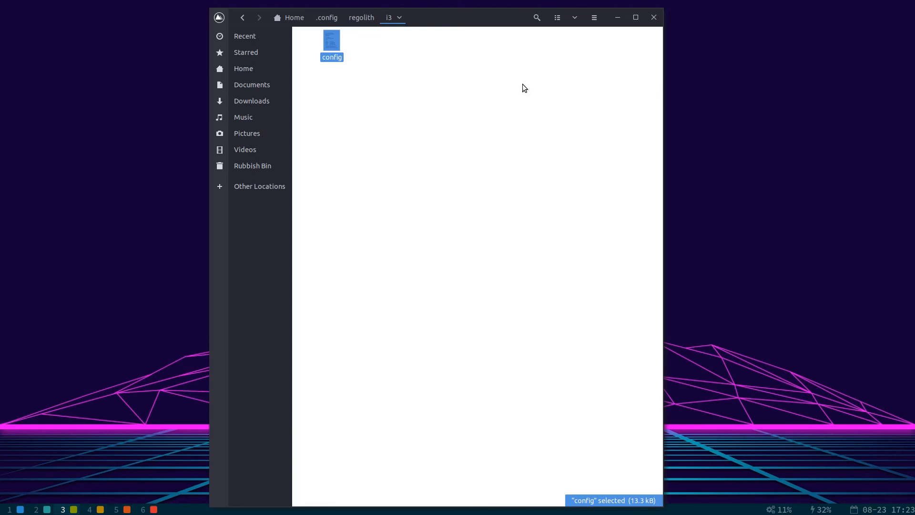
key(super+shift+f)
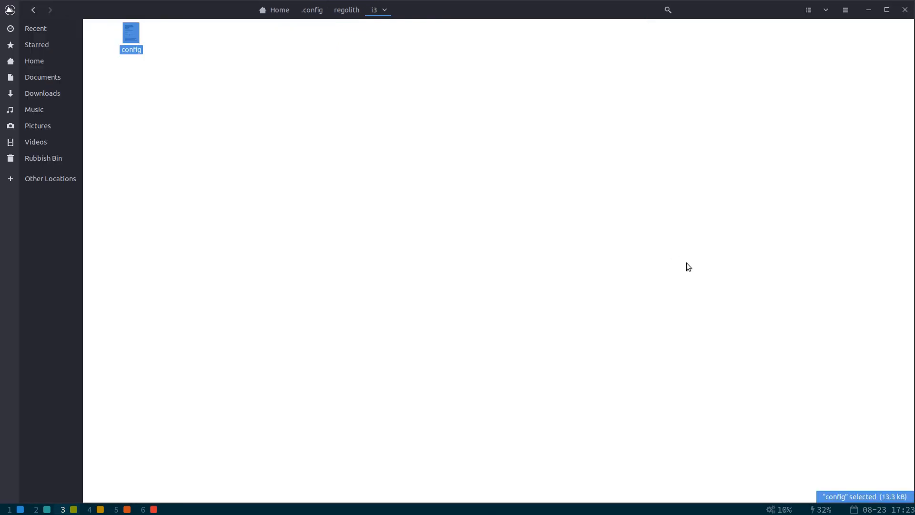
Look over the available Icons themes in Tweaks on workspace 6, dismiss the list without choosing one, and close Tweaks
key(super+6)
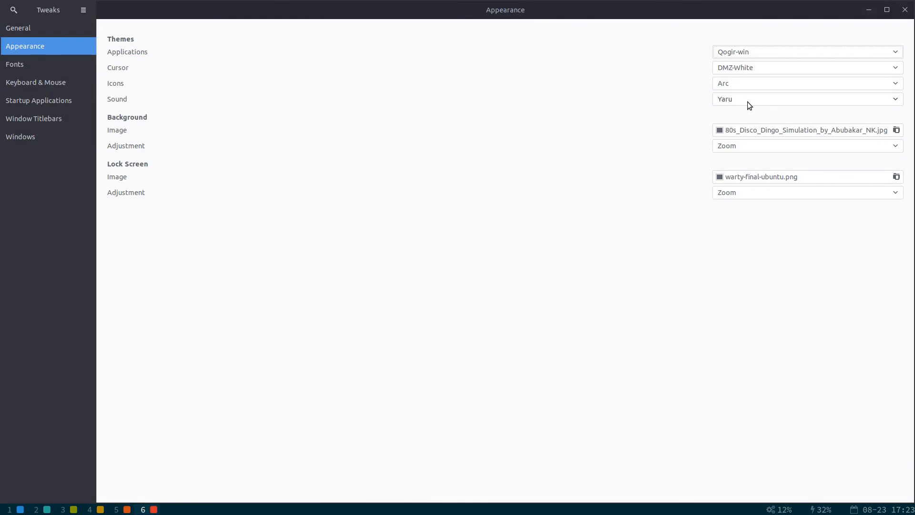
click(778, 83)
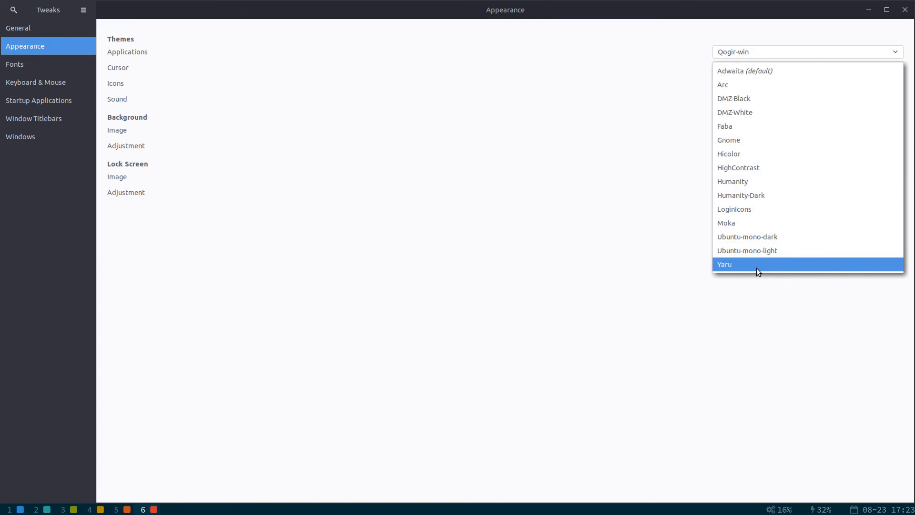
click(604, 97)
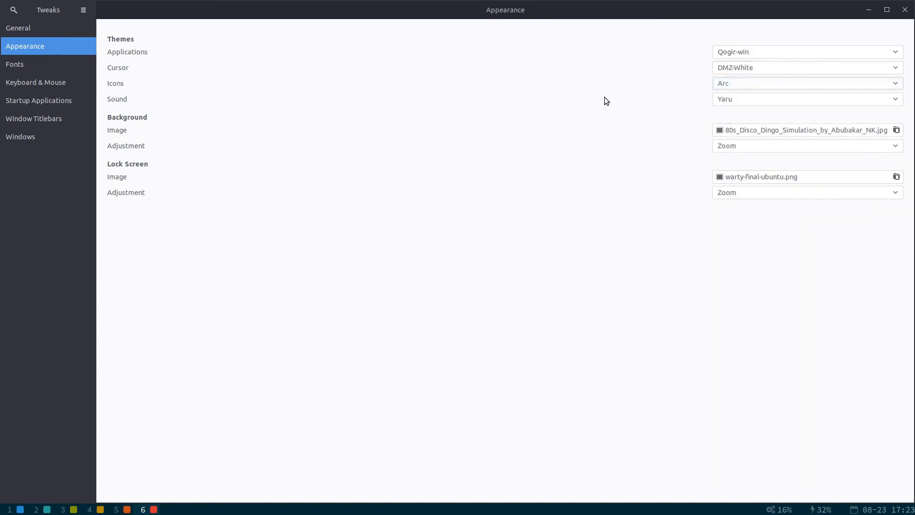
key(ctrl+q)
key(super+shift+q)
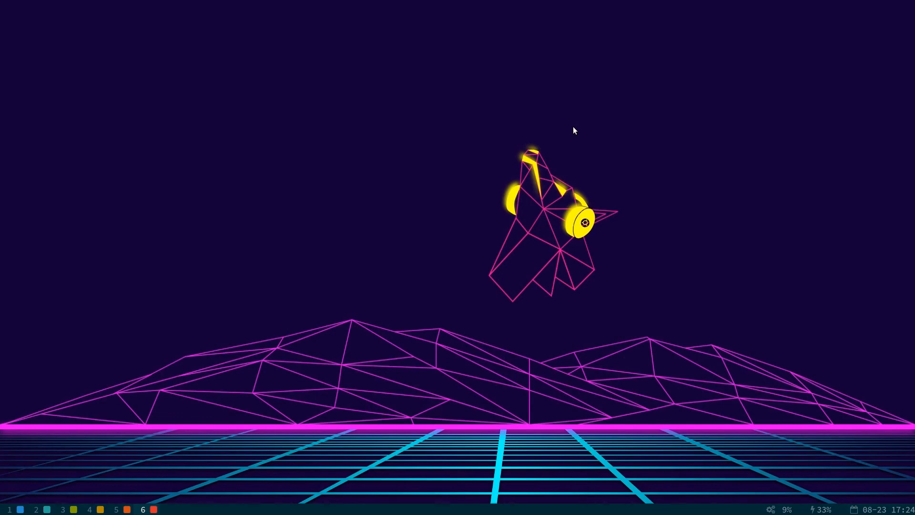
Open the application launcher on the empty workspace 6 and browse the whole list of installed applications from Files to Calculator
key(super+space)
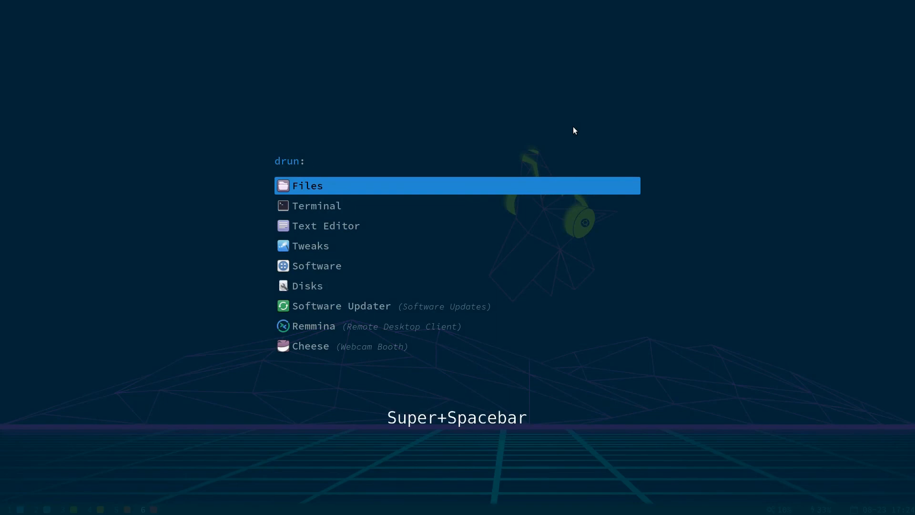
key(Down)
key(Down)
key(Down)
key(Down)
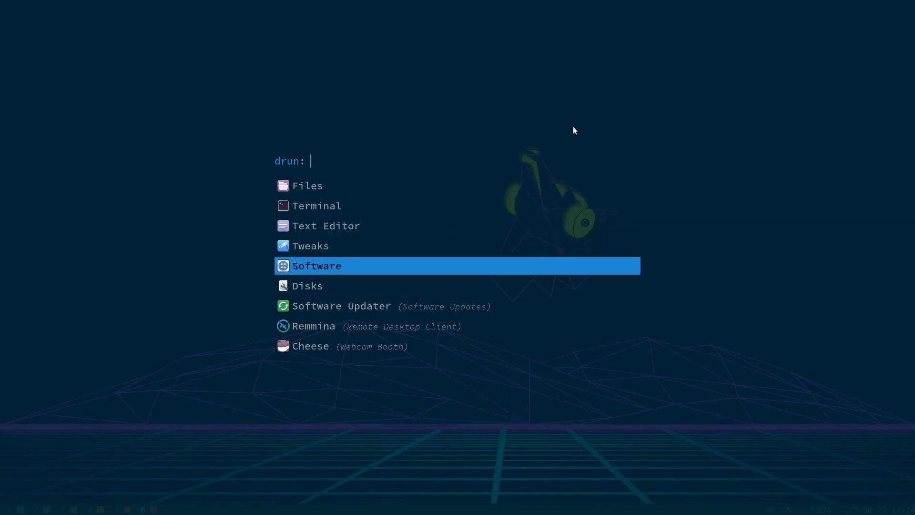
key(Down)
key(Down)
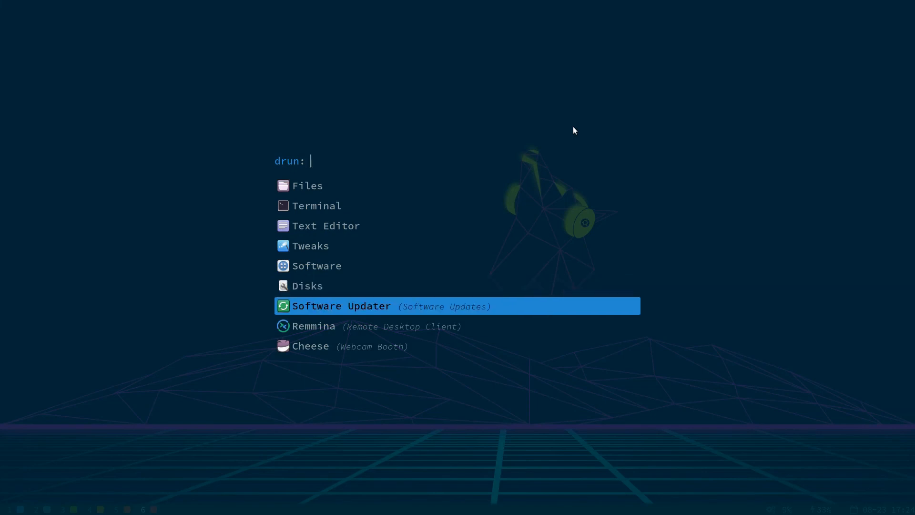
key(Down)
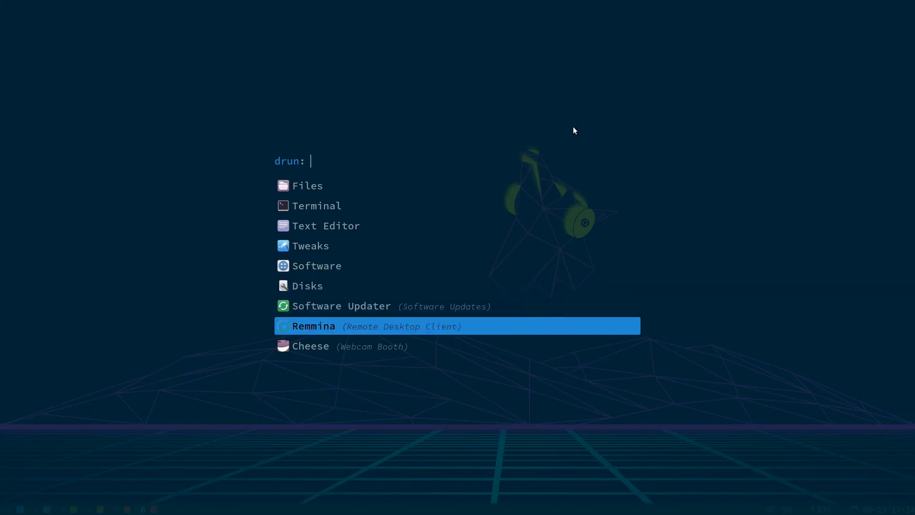
key(Down)
key(Down)
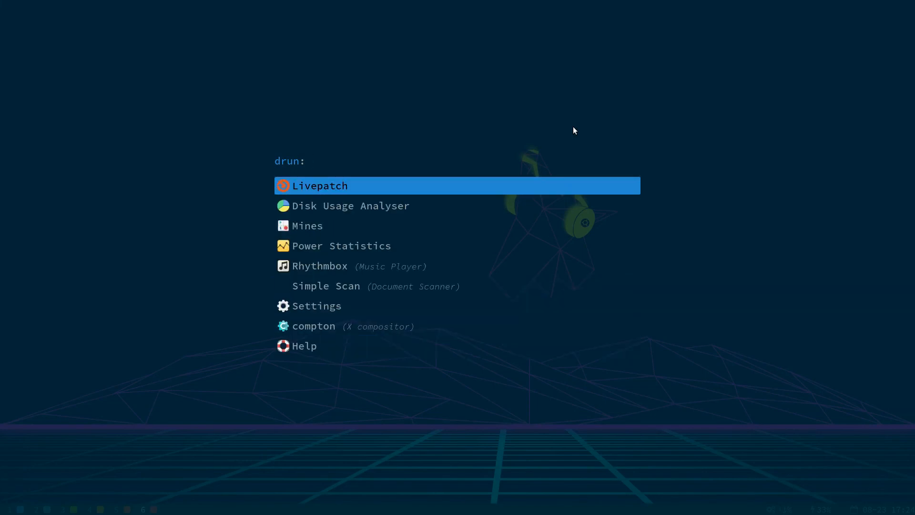
key(Down)
key(Down)
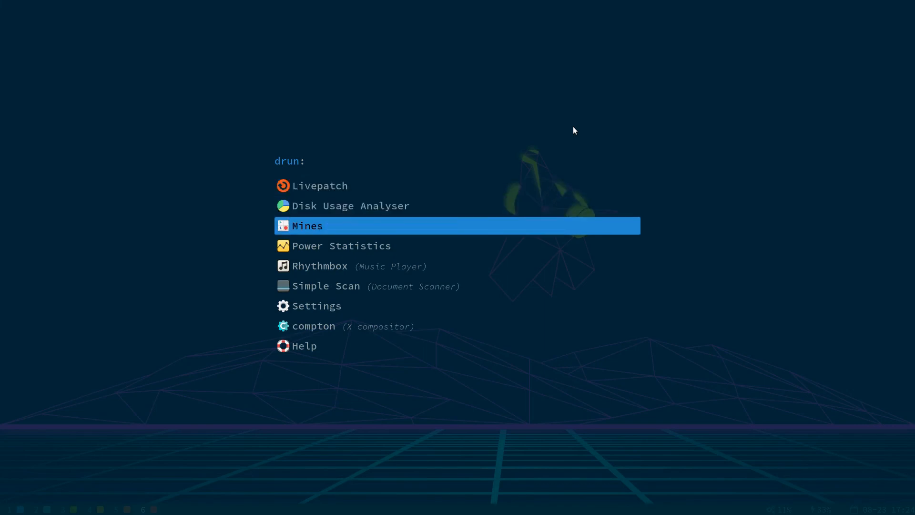
key(Up)
key(Down)
key(Down)
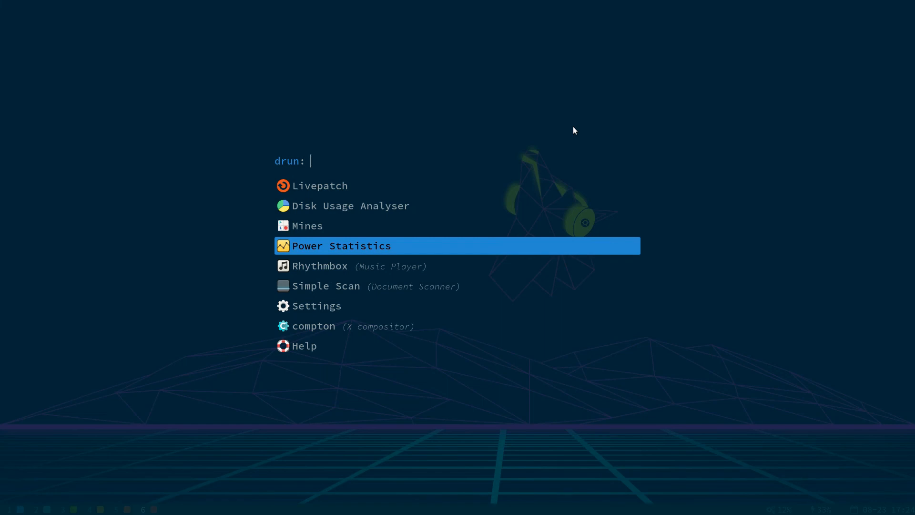
key(Down)
key(Down)
key(Down)
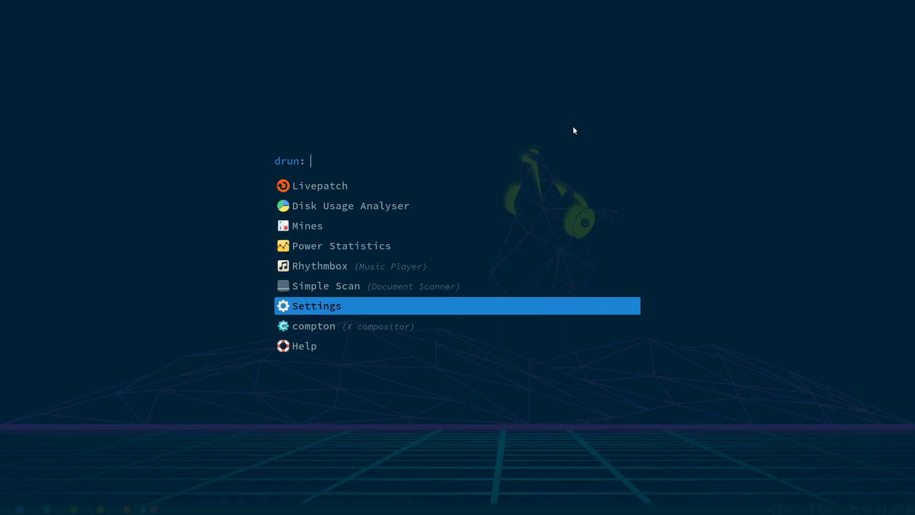
key(Down)
key(Down)
key(Down)
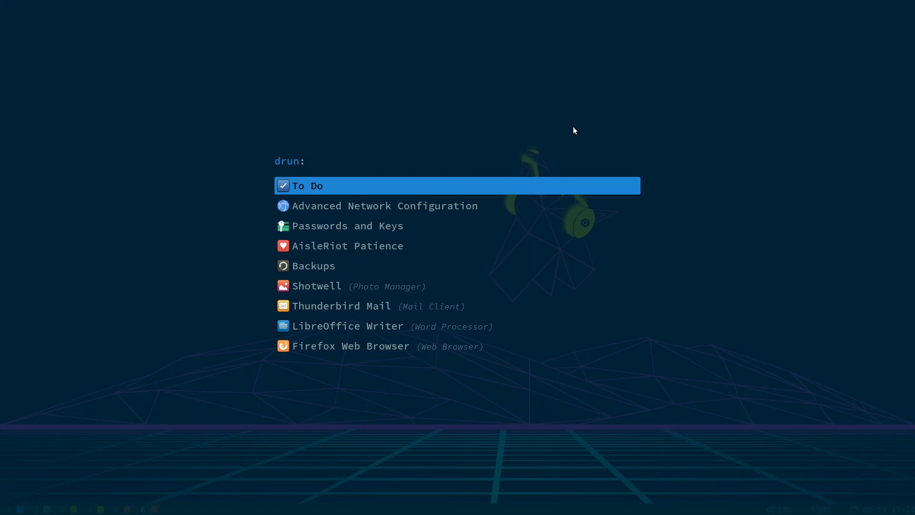
key(Down)
key(Down)
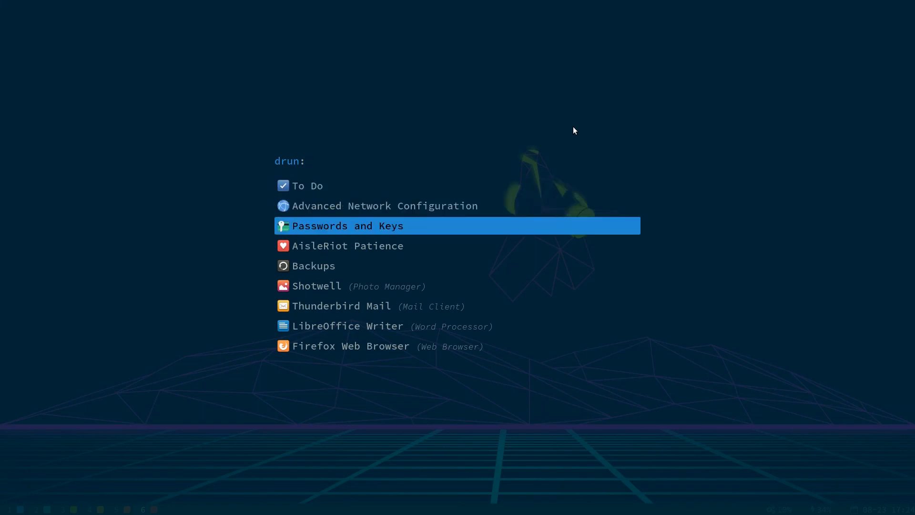
key(Down)
key(Down)
key(Down)
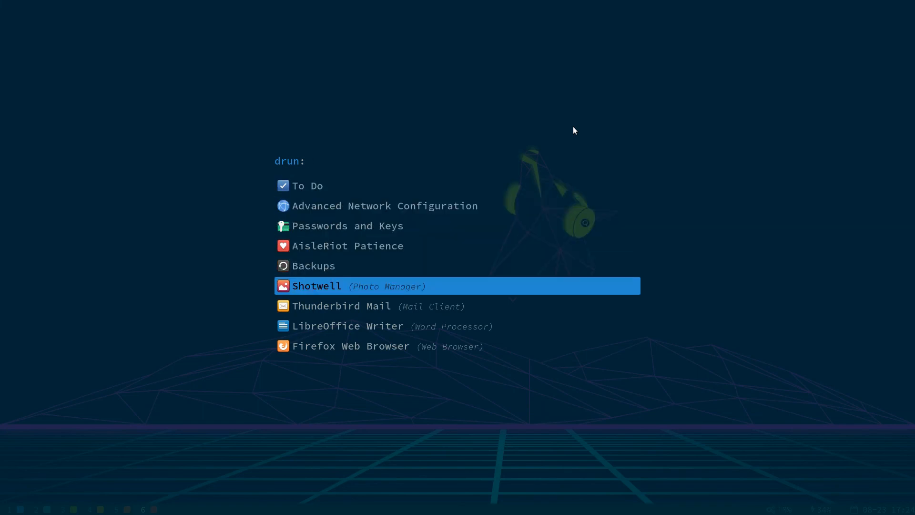
key(Down)
key(Up)
key(Down)
key(Down)
key(Down)
key(Down)
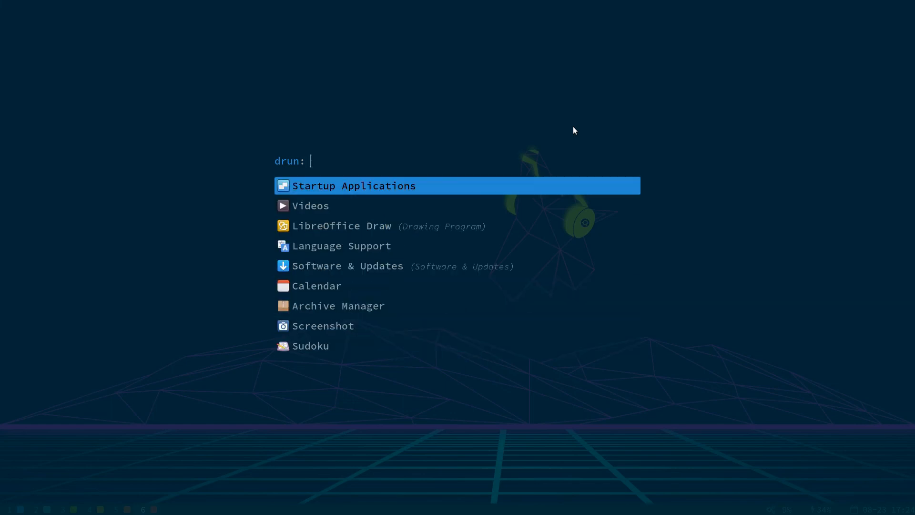
key(Down)
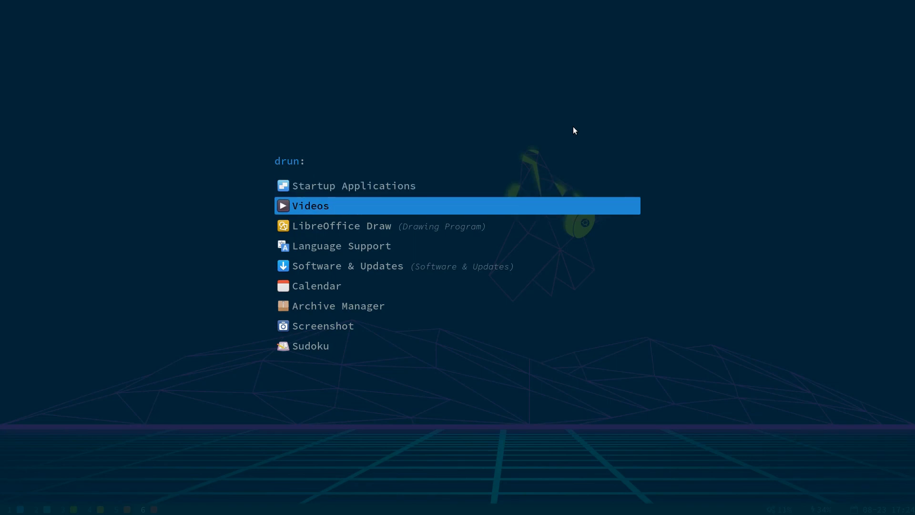
key(Down)
key(Down)
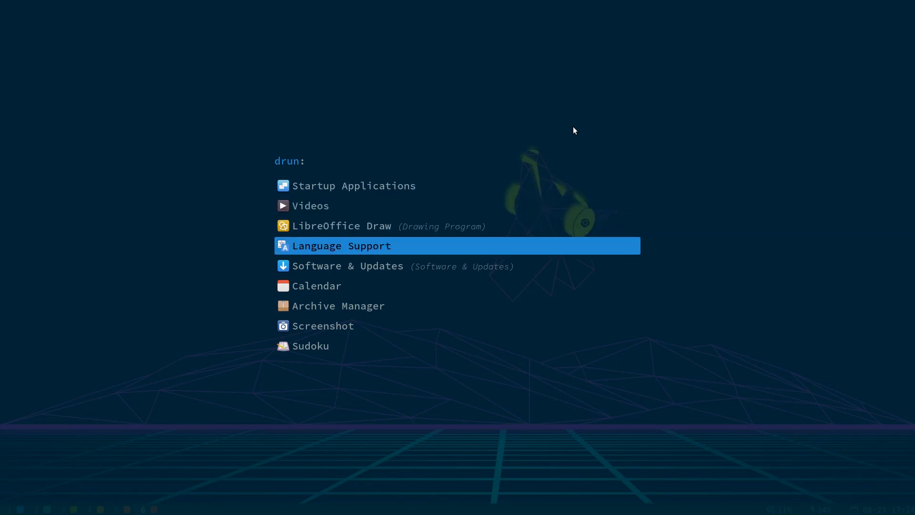
key(Down)
key(Down)
key(Down)
key(Down)
key(Down)
key(Down)
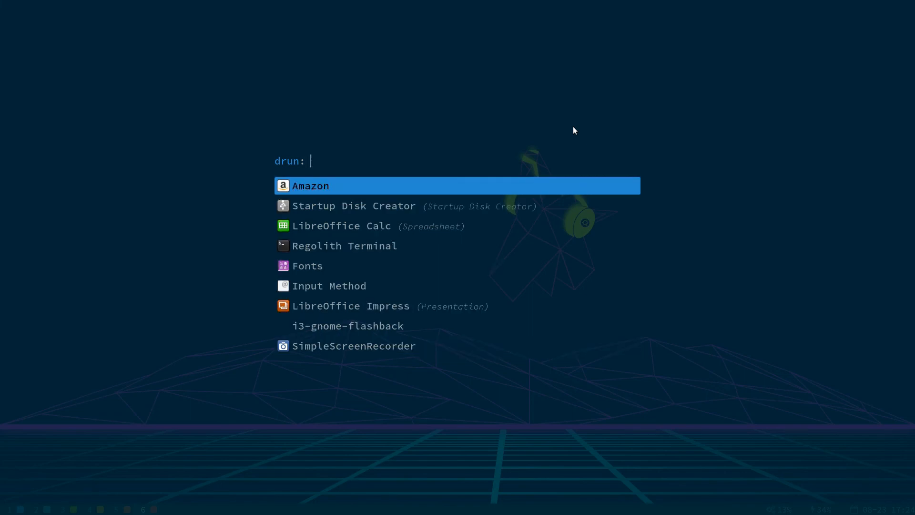
key(Page_Up)
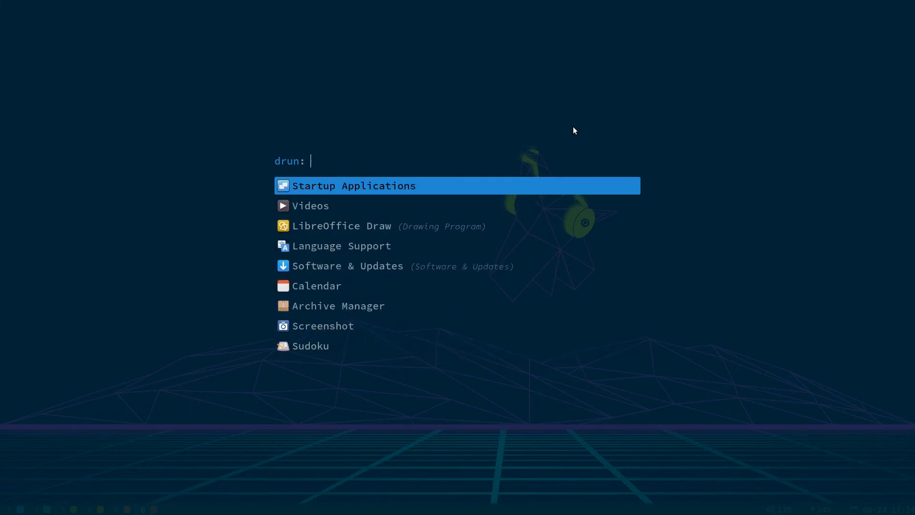
key(Down)
key(Down)
key(Down)
key(Down)
key(Down)
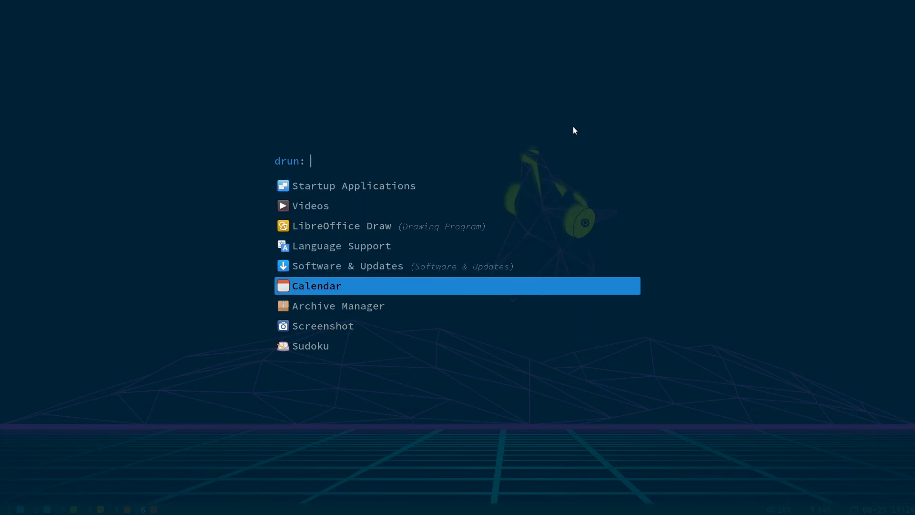
key(Up)
key(Up)
key(Up)
key(Up)
key(Up)
key(Up)
key(Down)
key(Down)
key(Down)
key(Down)
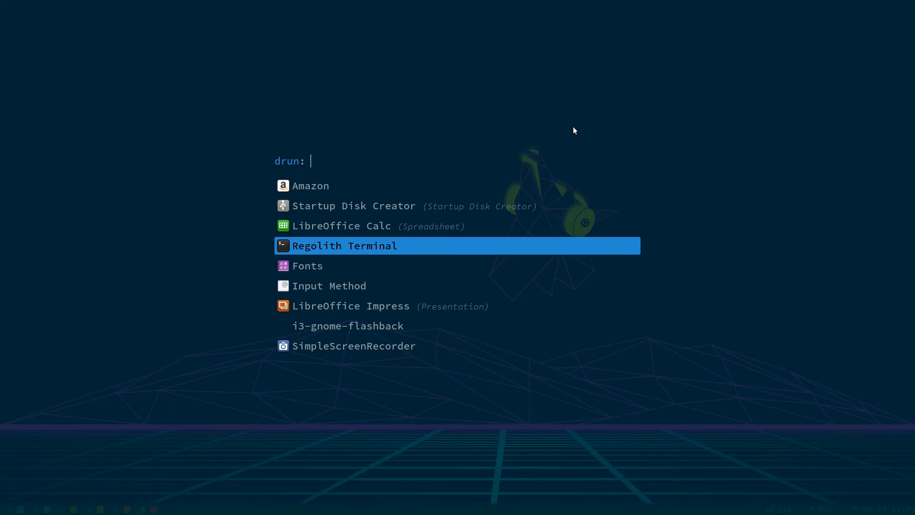
key(Down)
key(Down)
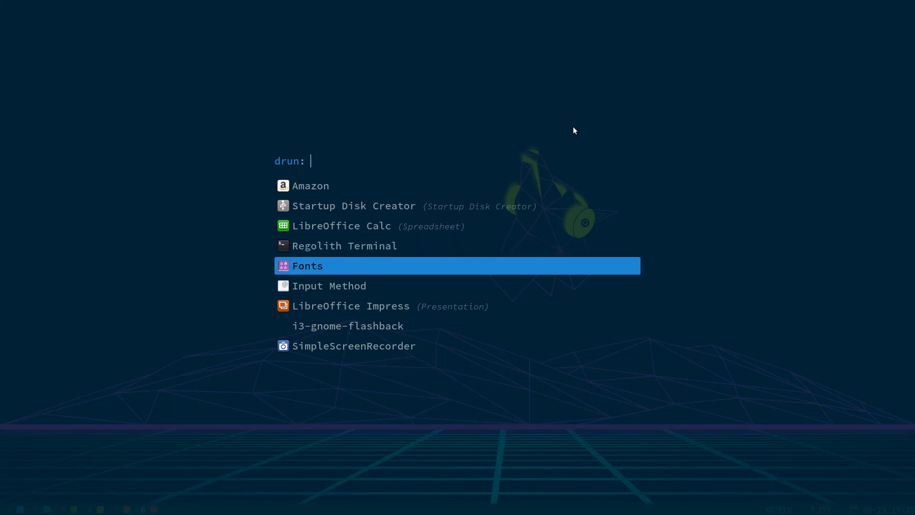
key(Down)
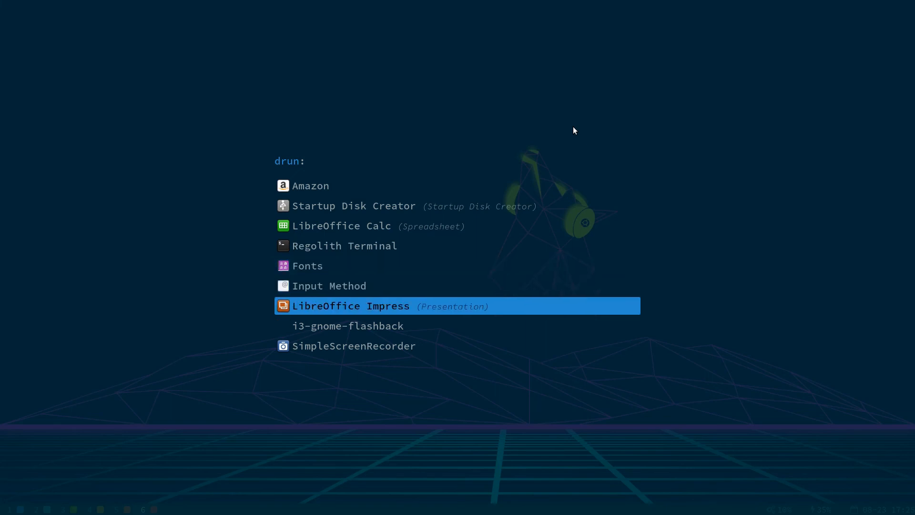
key(Down)
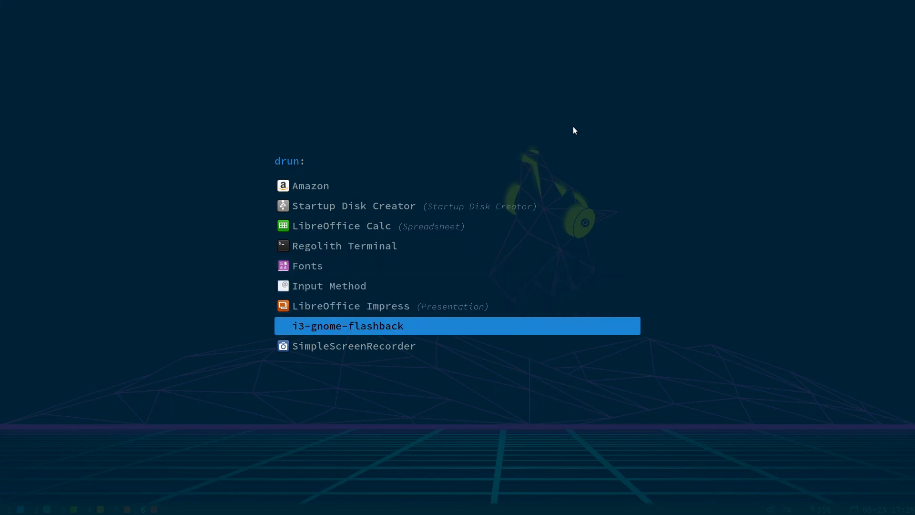
key(Down)
key(Down)
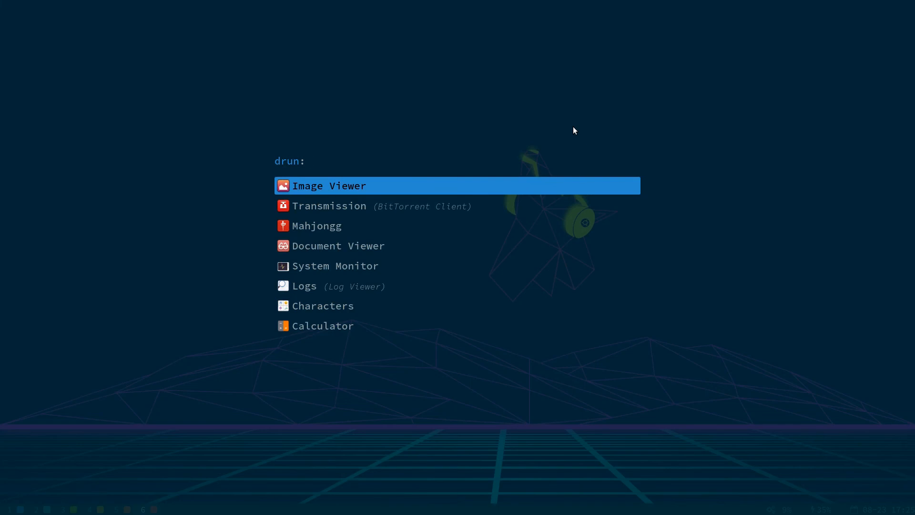
key(Down)
key(Down)
key(Down)
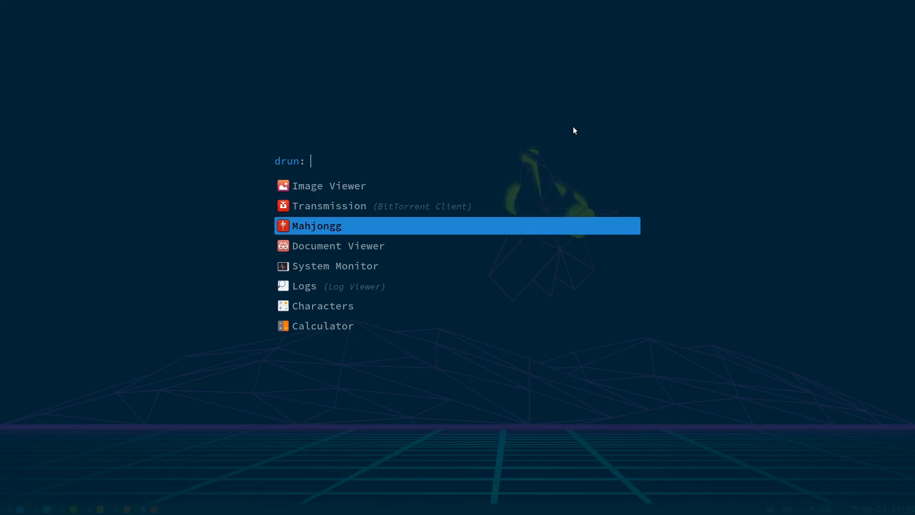
key(Down)
key(Down)
key(Down)
key(Down)
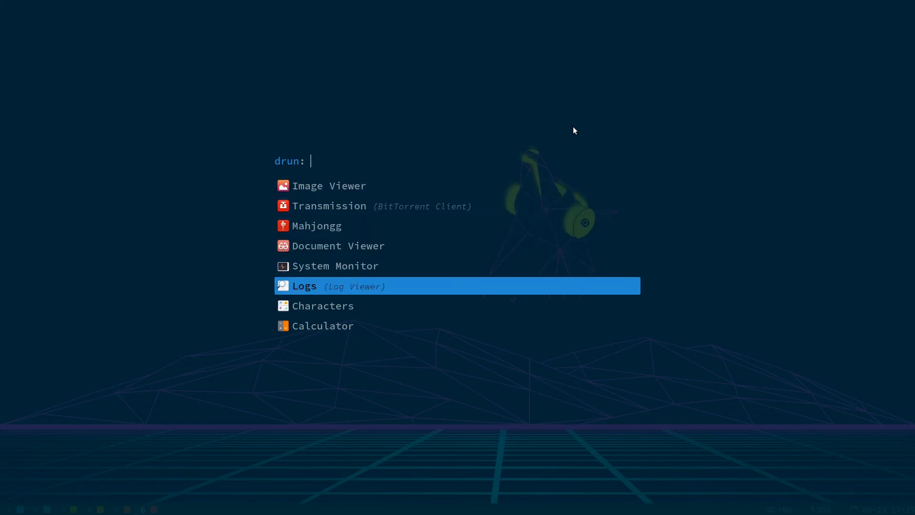
key(Down)
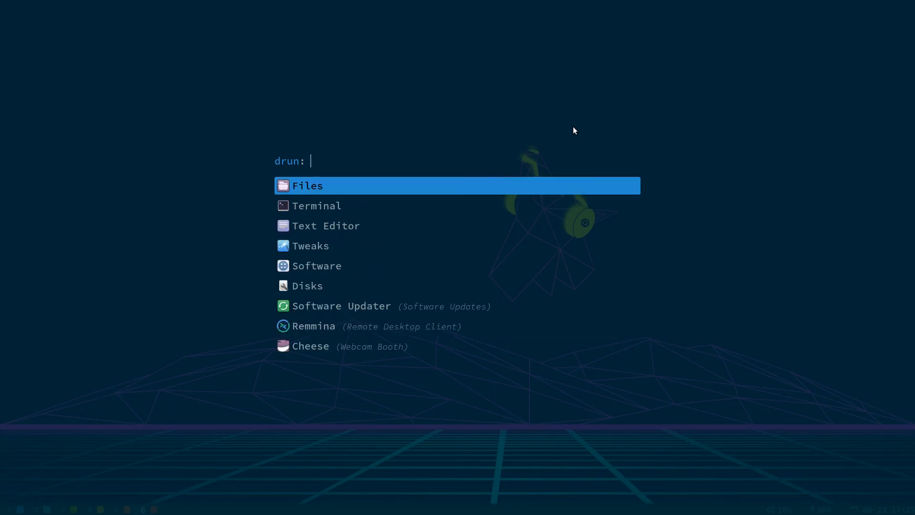
Launch Files on workspace 6 from the application launcher
key(Up)
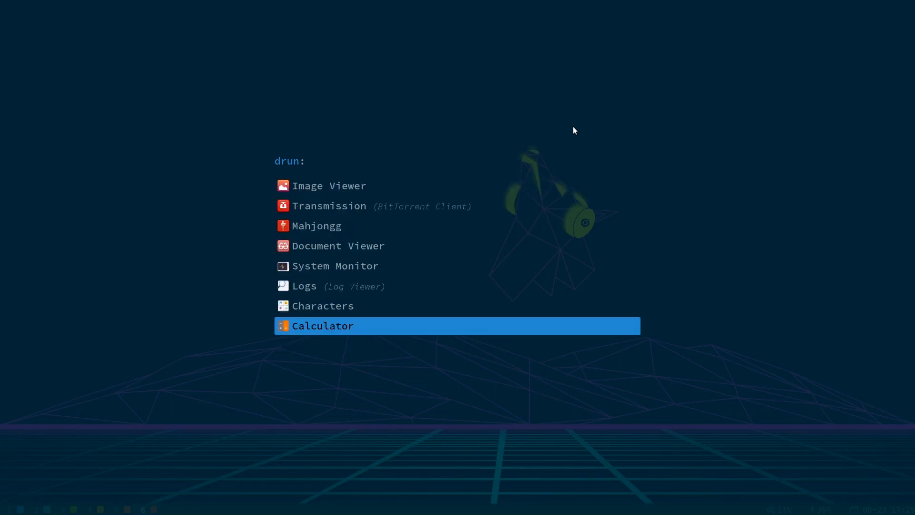
key(Up)
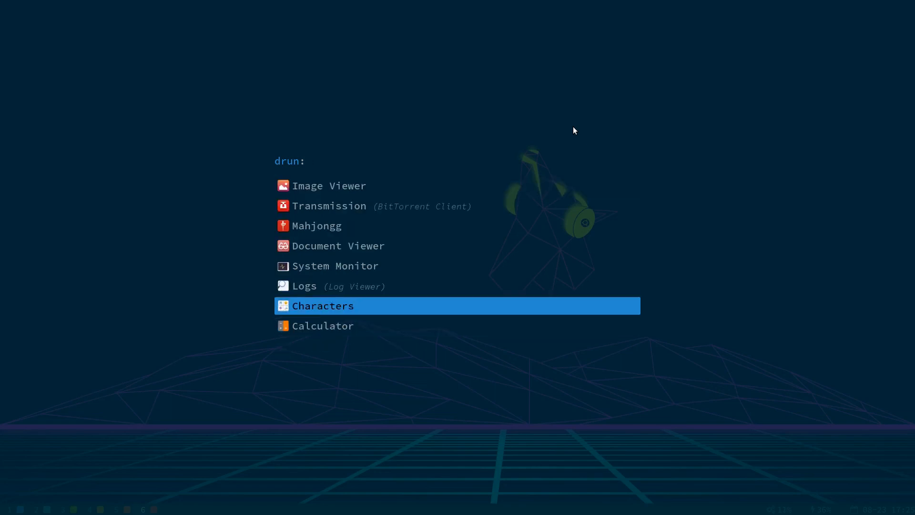
key(Down)
key(Down)
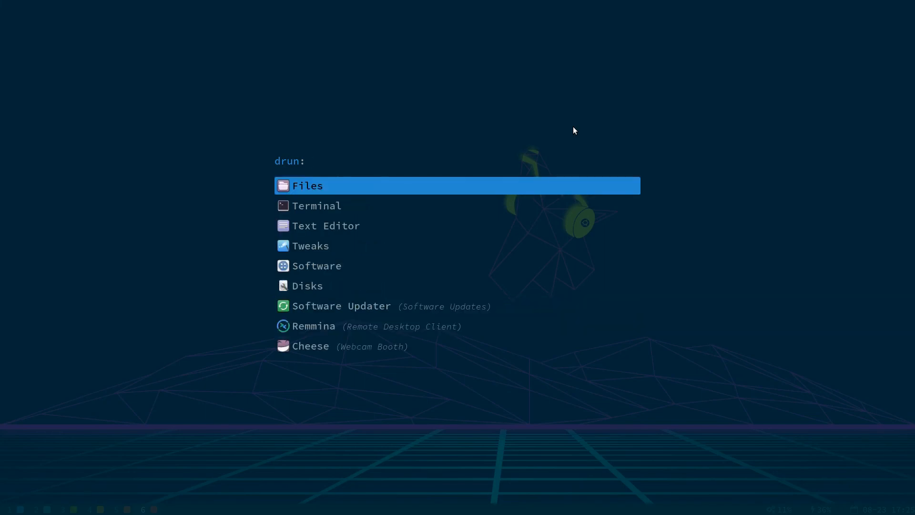
key(Return)
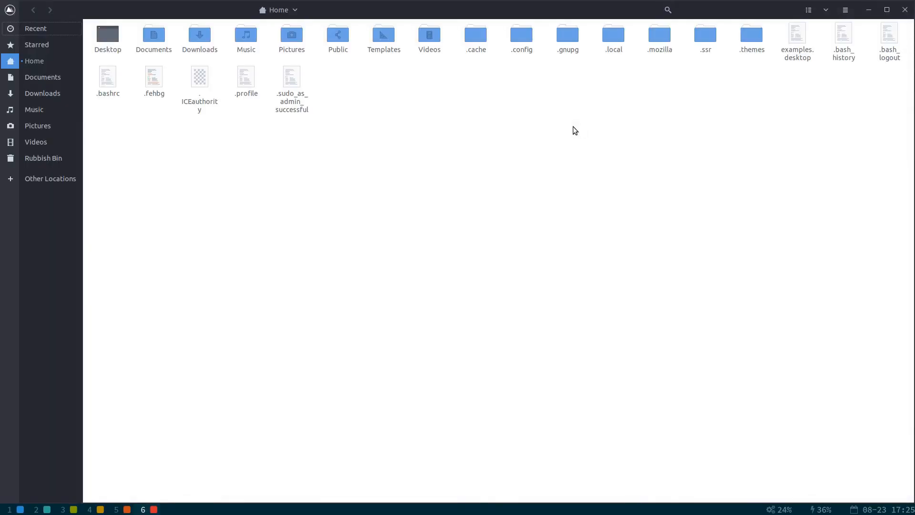
Visit workspaces 2, 5, 4 and 6 in turn and return to the browser on workspace 1
key(super+2)
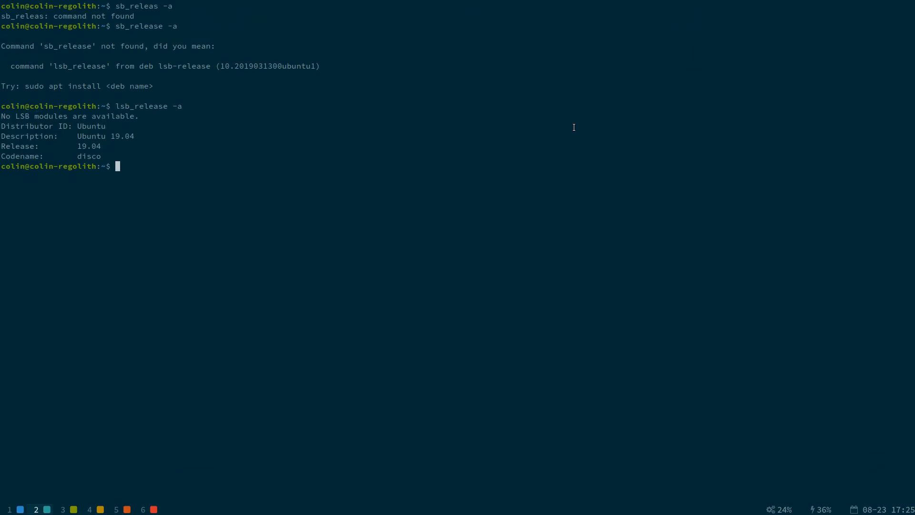
key(super+5)
key(super+4)
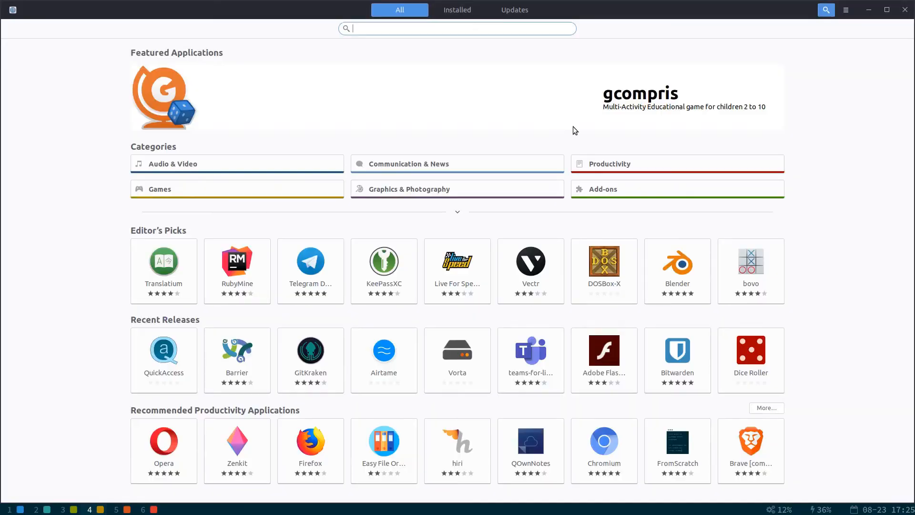
key(super+6)
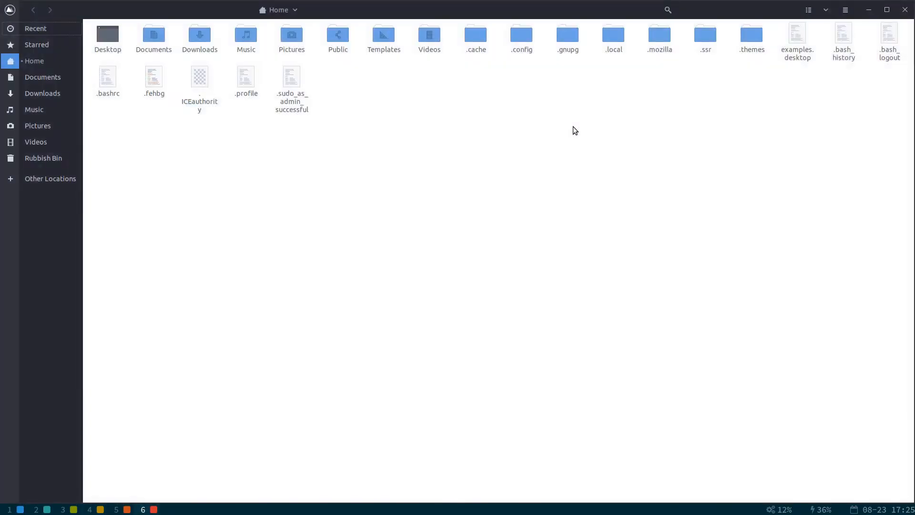
key(super+1)
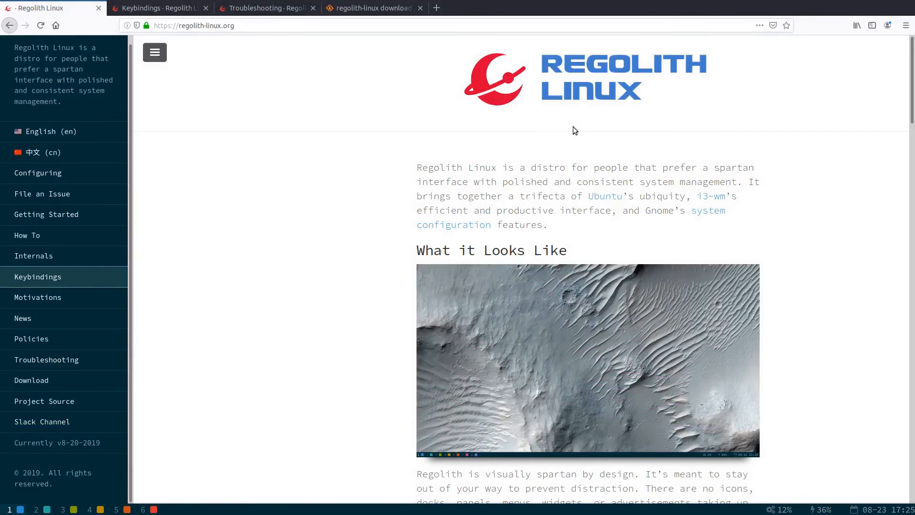